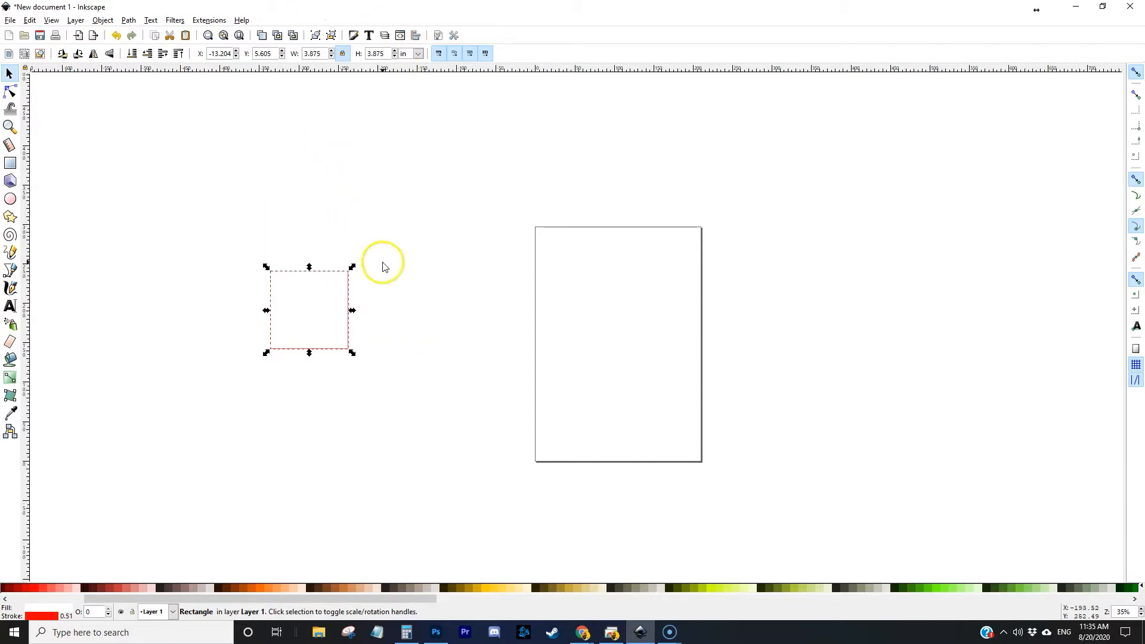
- Move the red square closer to the page, duplicate it, and offset the copy down and to the right of the original
{"action": "left_click_drag", "start_coordinate": [351, 311], "coordinate": [425, 281]}
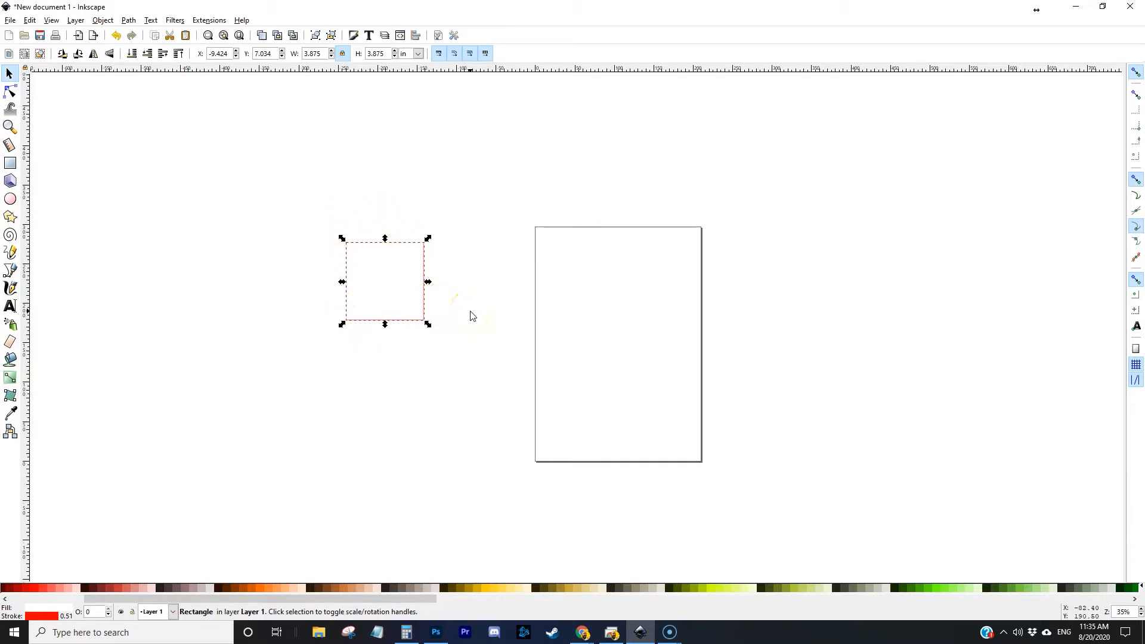
{"action": "scroll", "coordinate": [378, 289], "scroll_direction": "up", "scroll_amount": 4, "text": "ctrl"}
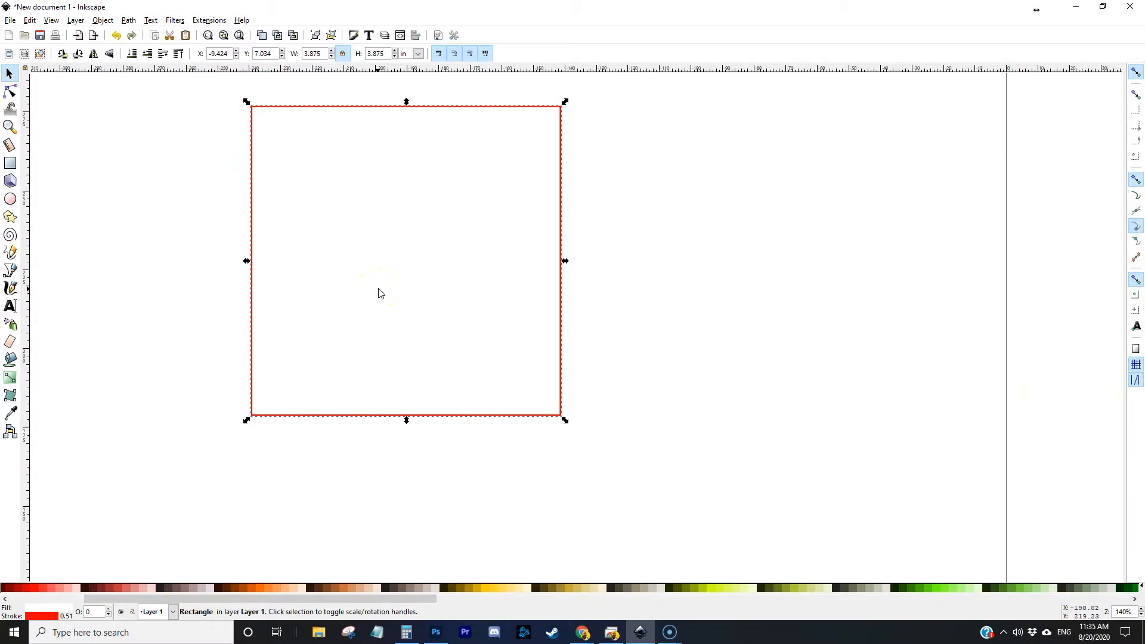
{"action": "key", "text": "ctrl+d"}
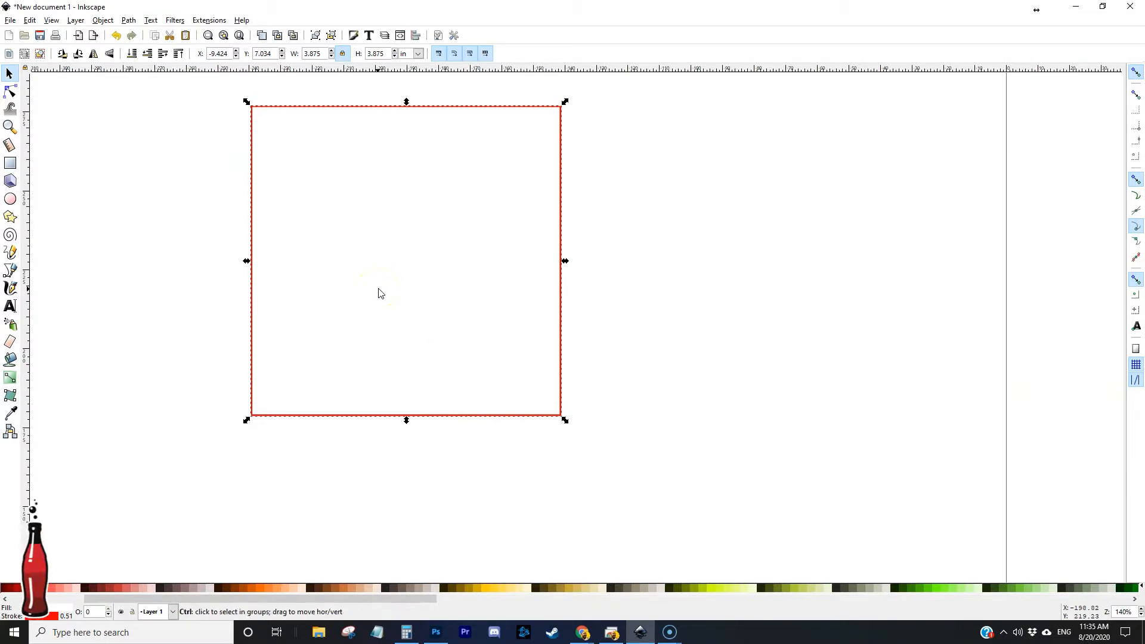
{"action": "left_click_drag", "start_coordinate": [554, 178], "coordinate": [580, 227]}
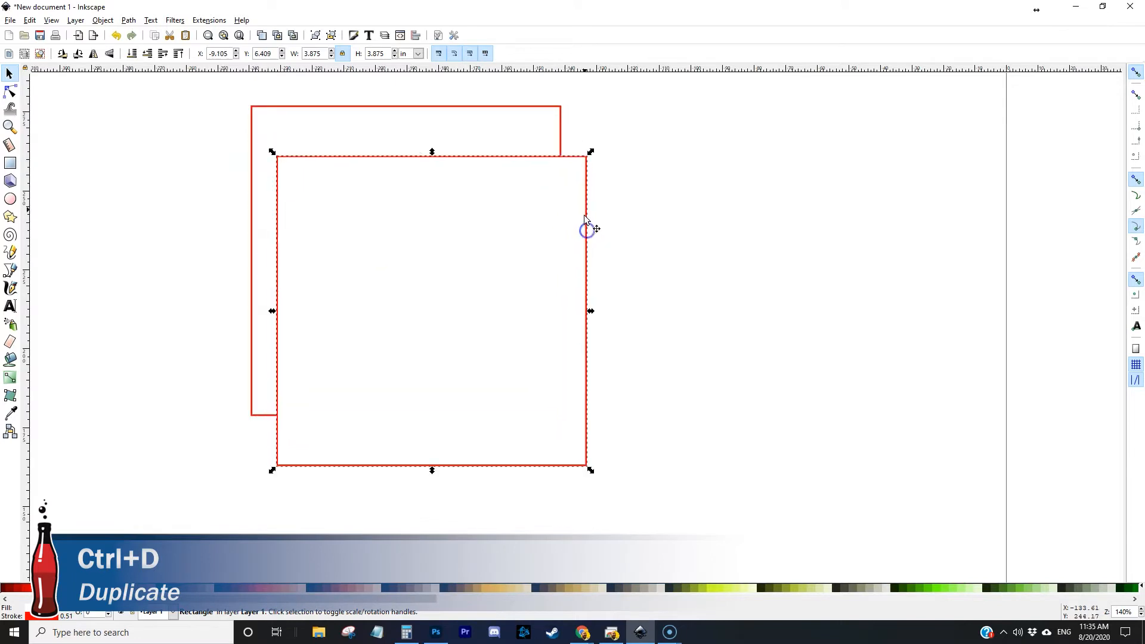
- Resize the duplicated square to 4 in by 4 in with its proportions locked
{"action": "left_click", "coordinate": [384, 55]}
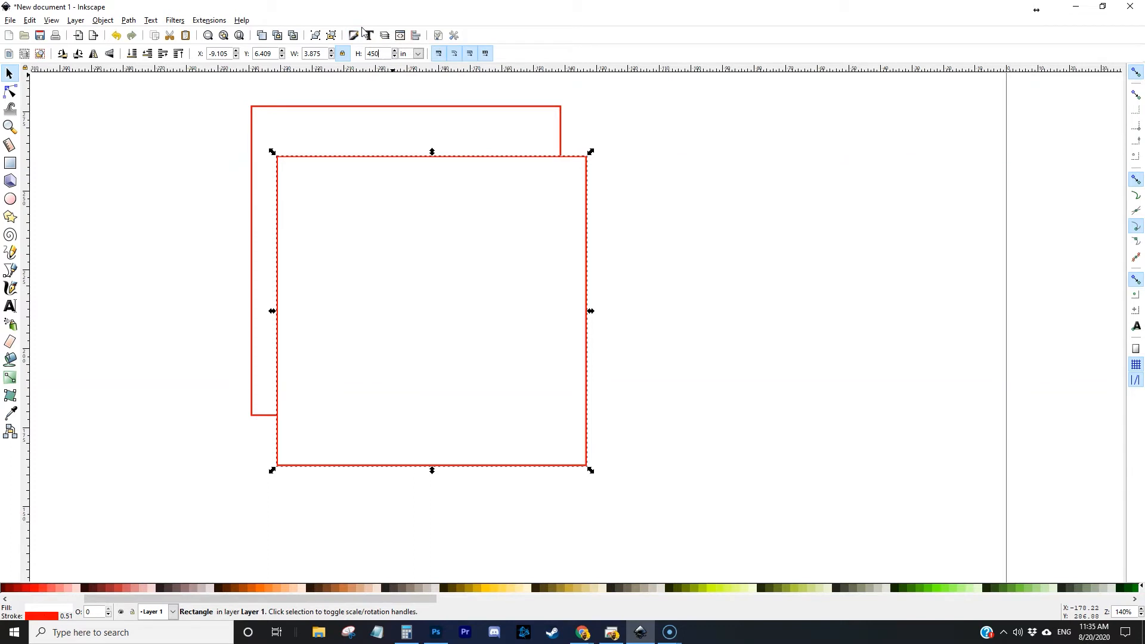
{"action": "type", "text": "4"}
{"action": "key", "text": "Return"}
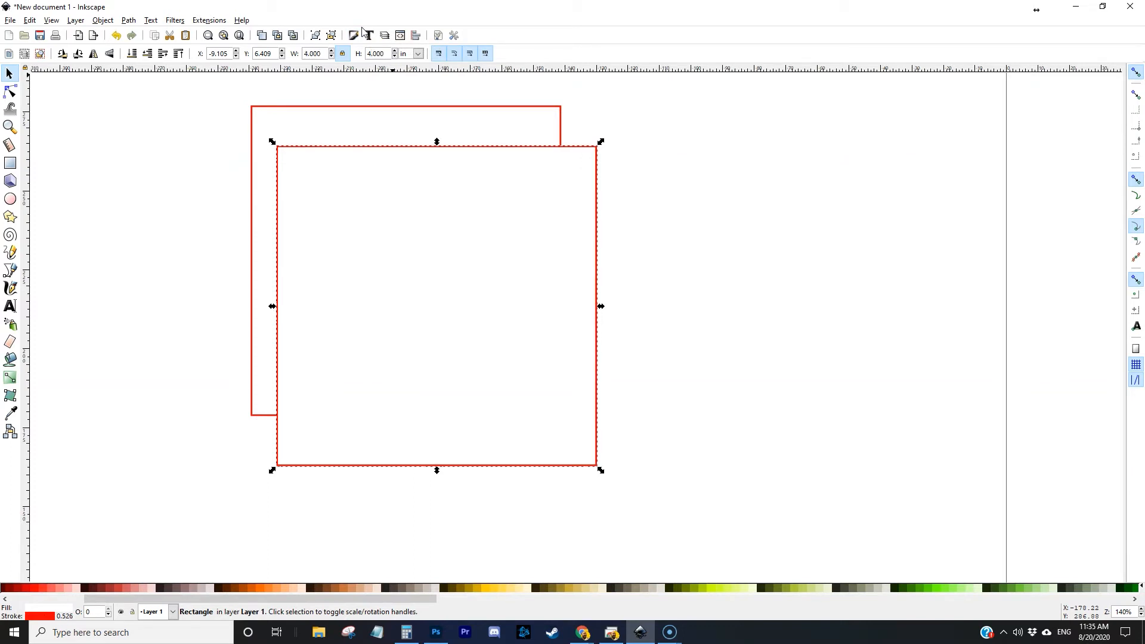
- Select both red squares and remove their fill so that only the outlines remain
{"action": "left_click", "coordinate": [340, 107], "text": "shift"}
{"action": "key", "text": "super+Down"}
{"action": "right_click", "coordinate": [46, 608]}
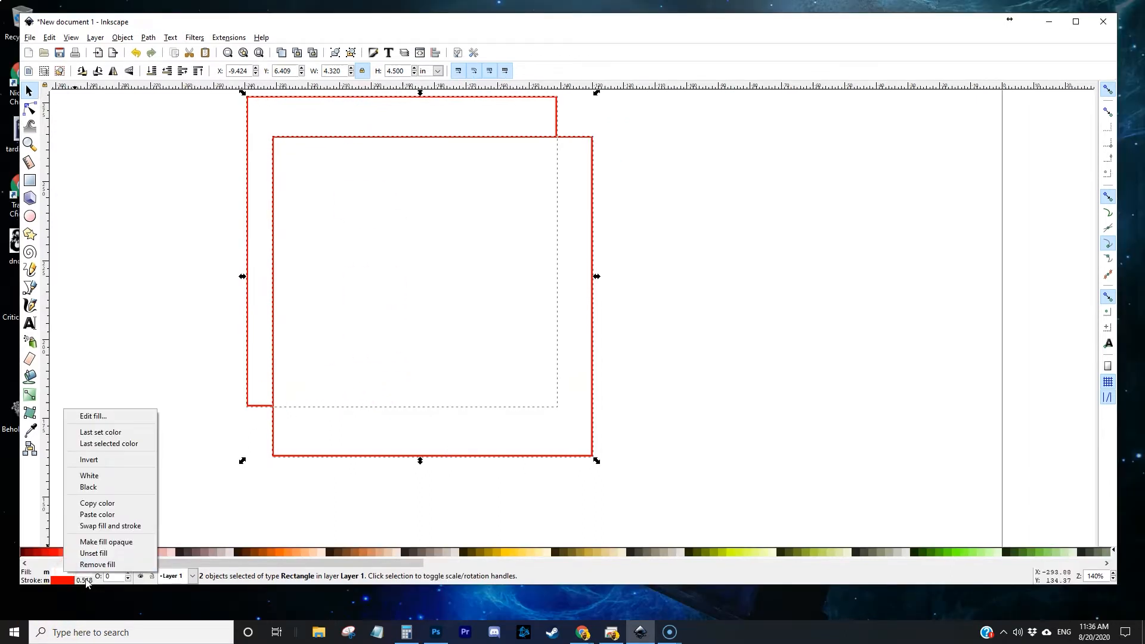
{"action": "left_click", "coordinate": [97, 564]}
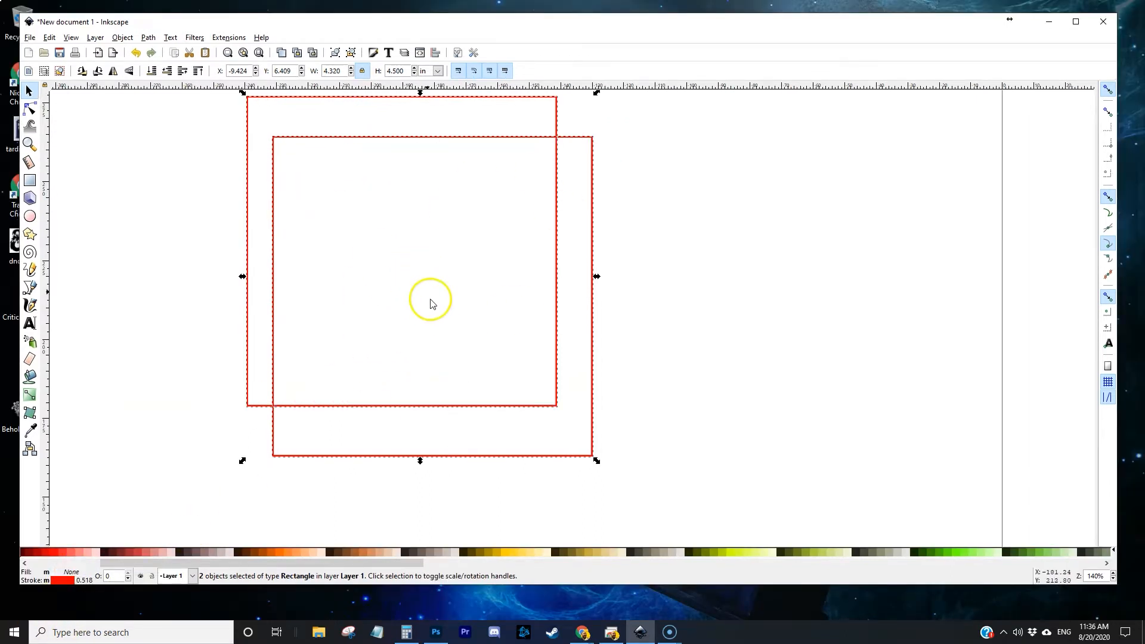
{"action": "scroll", "coordinate": [614, 276], "scroll_direction": "up", "scroll_amount": 2}
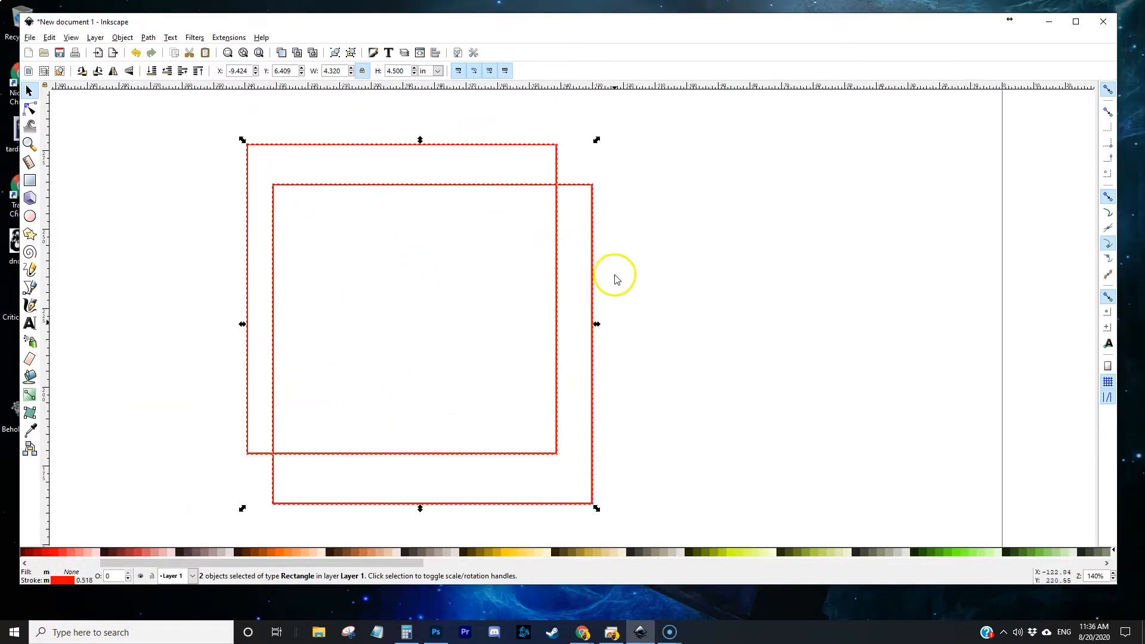
- Centre the two squares on each other both horizontally and vertically
{"action": "left_click", "coordinate": [444, 54]}
{"action": "left_click", "coordinate": [1021, 143]}
{"action": "left_click", "coordinate": [1022, 164]}
{"action": "key", "text": "Escape"}
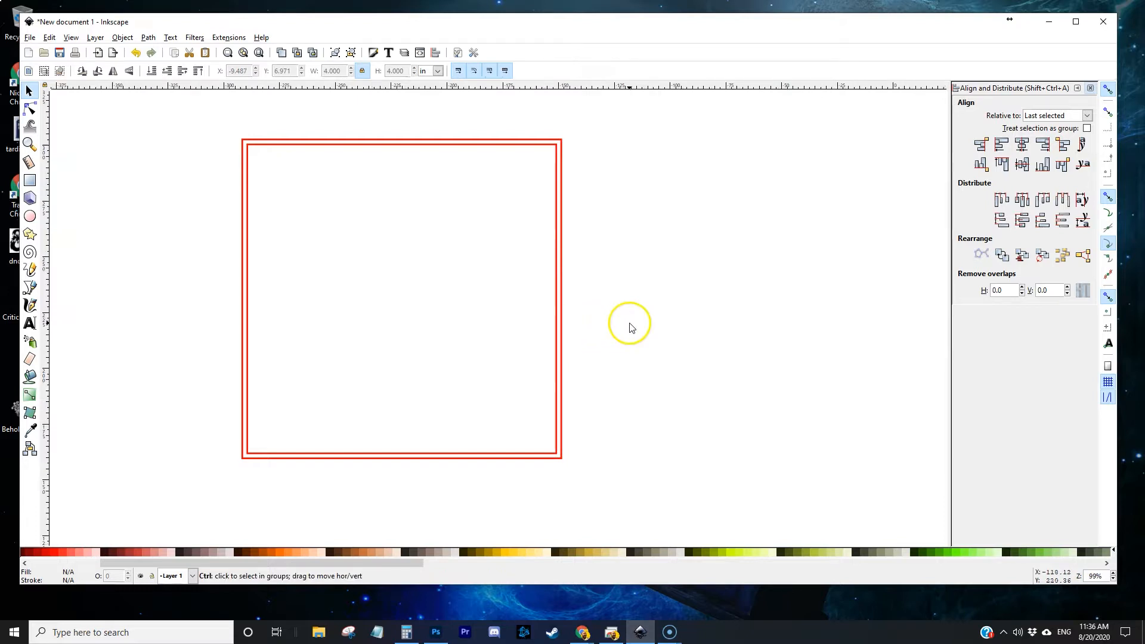
- Group the two concentric squares into a single coaster frame
{"action": "scroll", "coordinate": [630, 326], "scroll_direction": "down", "scroll_amount": 3, "text": "ctrl"}
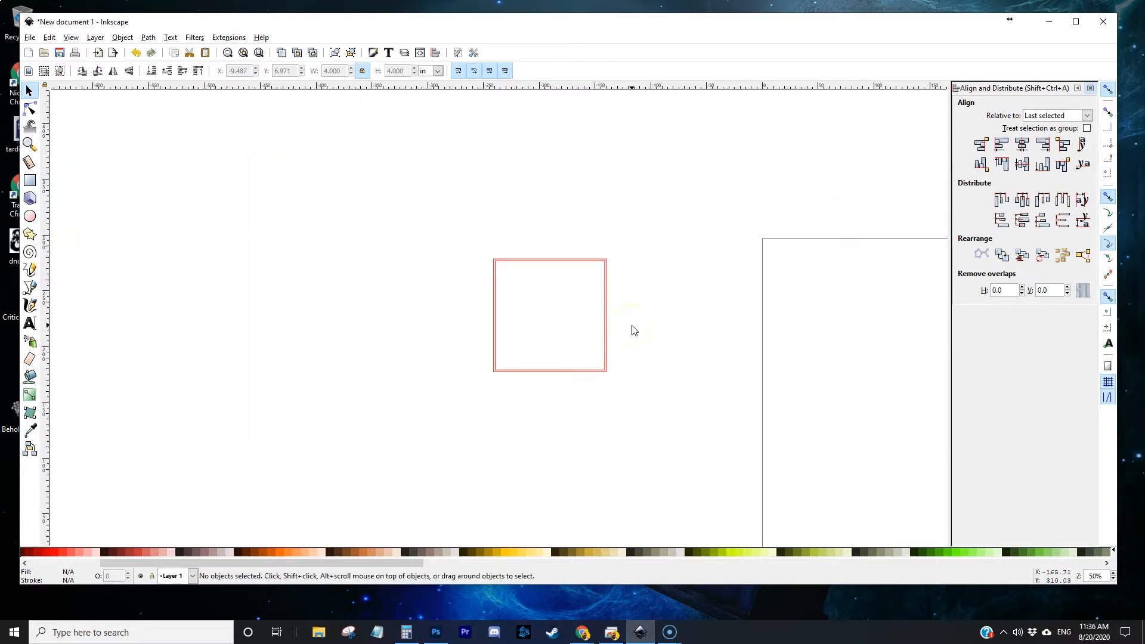
{"action": "left_click_drag", "start_coordinate": [473, 223], "coordinate": [652, 410]}
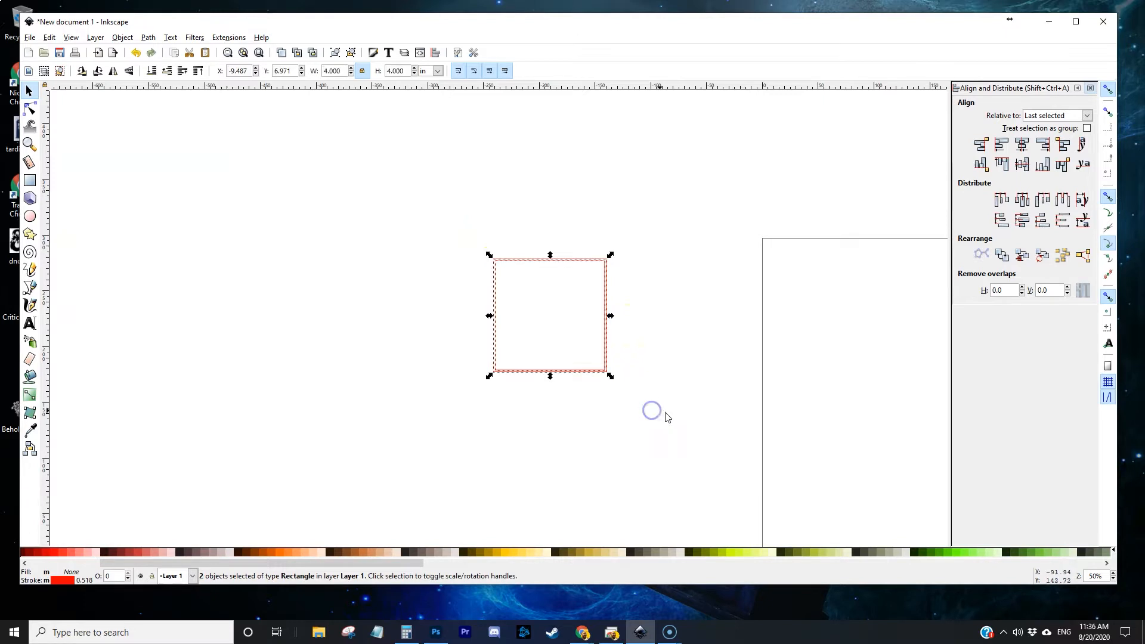
{"action": "key", "text": "ctrl"}
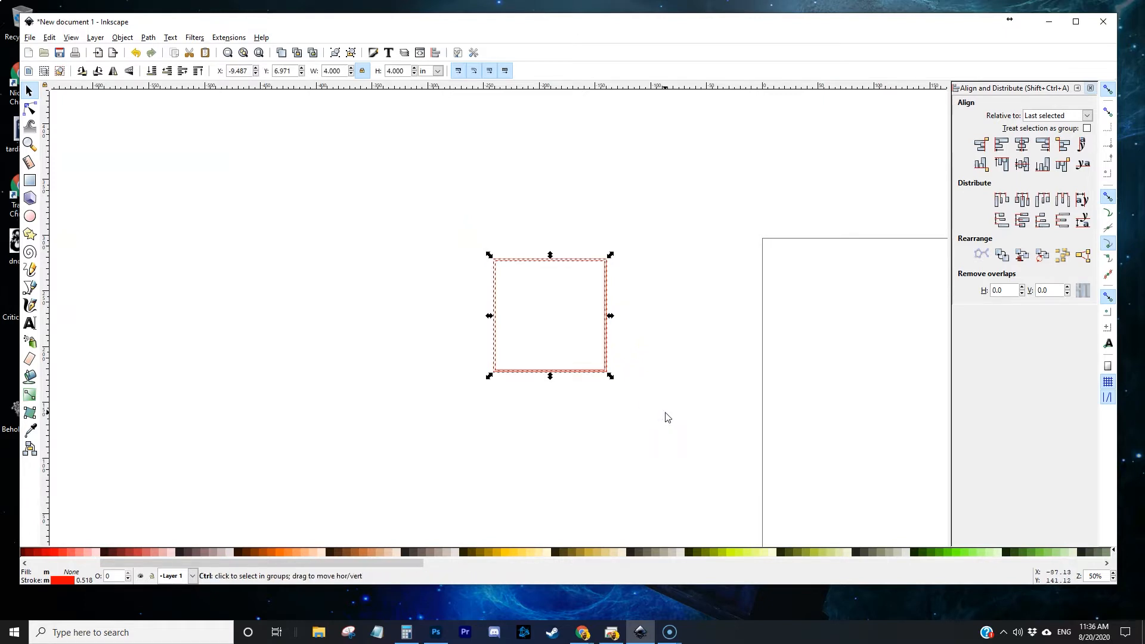
{"action": "key", "text": "ctrl+g"}
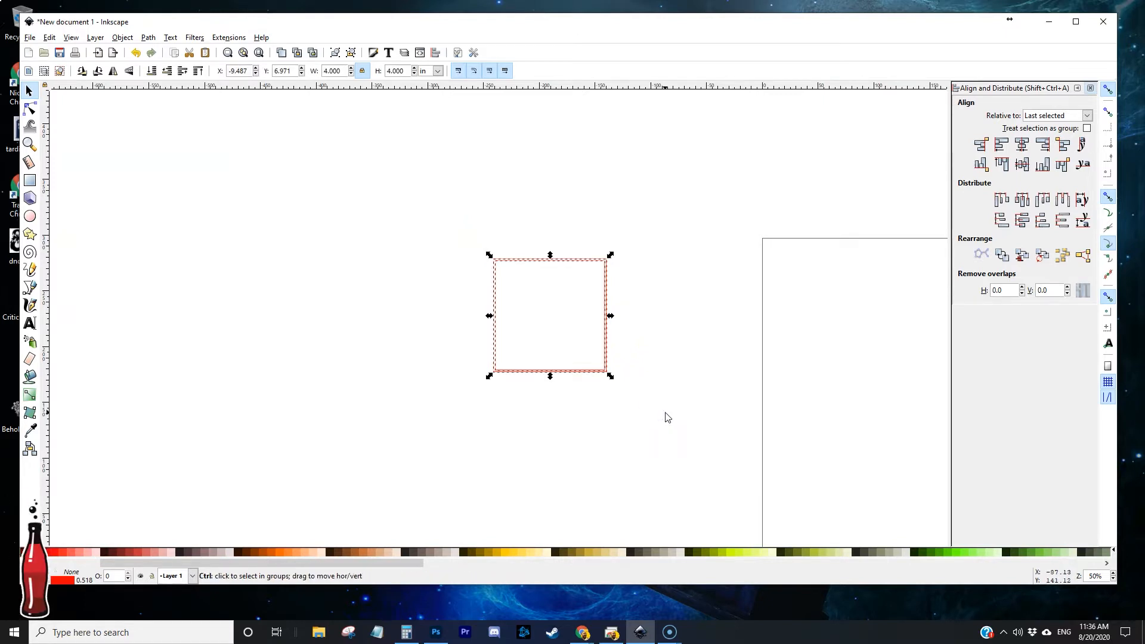
- Duplicate the grouped frame three times and arrange the four frames in a rough two-by-two grid
{"action": "left_click_drag", "start_coordinate": [599, 258], "coordinate": [598, 363]}
{"action": "key", "text": "ctrl+d"}
{"action": "key", "text": "ctrl+d"}
{"action": "key", "text": "ctrl+d"}
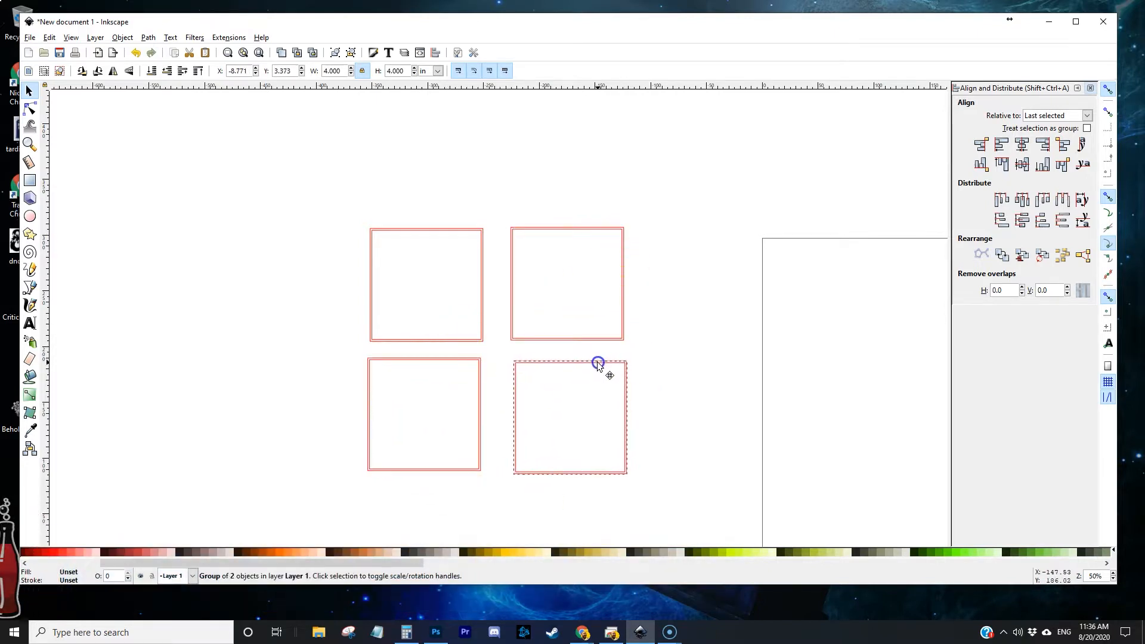
{"action": "left_click", "coordinate": [749, 258]}
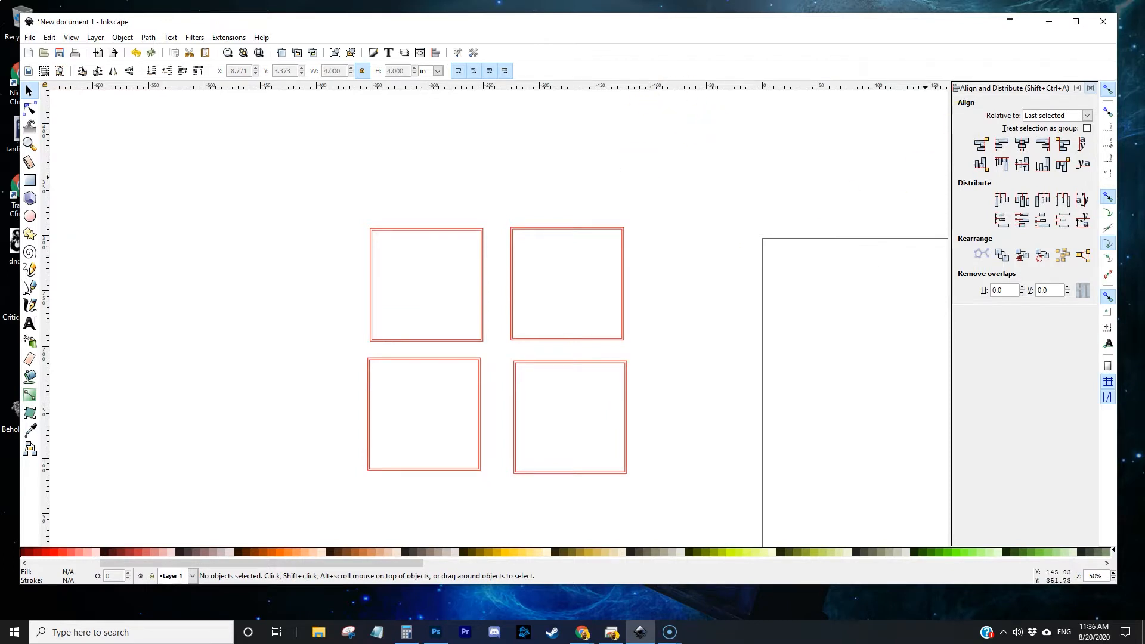
- Import dnd.png as an embedded image and move it to the empty area left of the four frames
{"action": "left_click", "coordinate": [171, 149]}
{"action": "key", "text": "ctrl+i"}
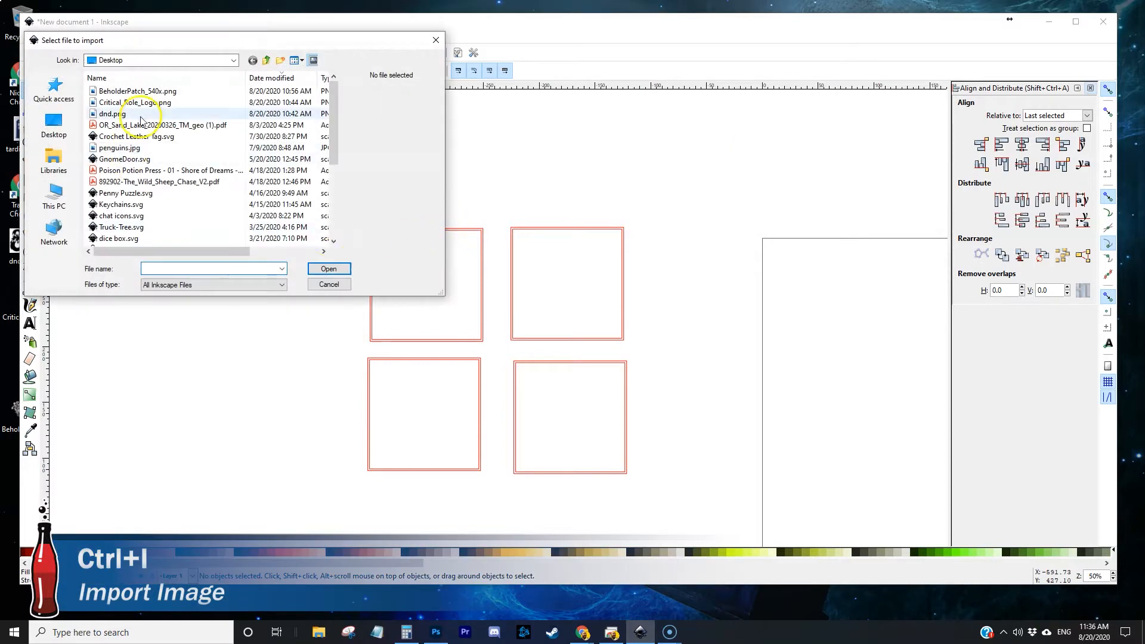
{"action": "double_click", "coordinate": [112, 113]}
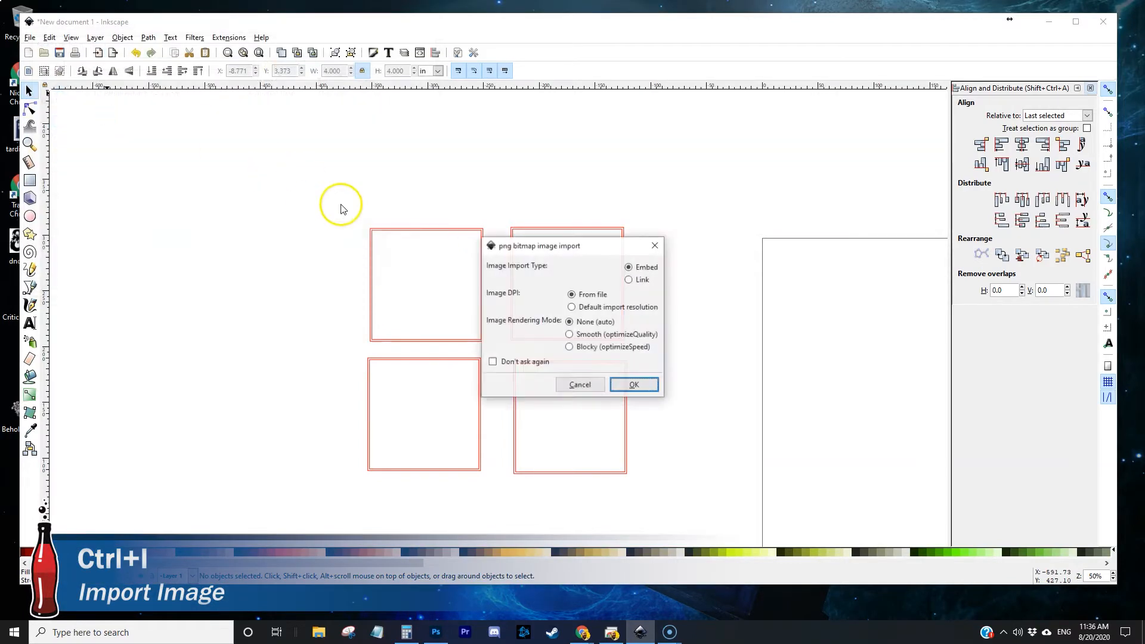
{"action": "left_click", "coordinate": [649, 388]}
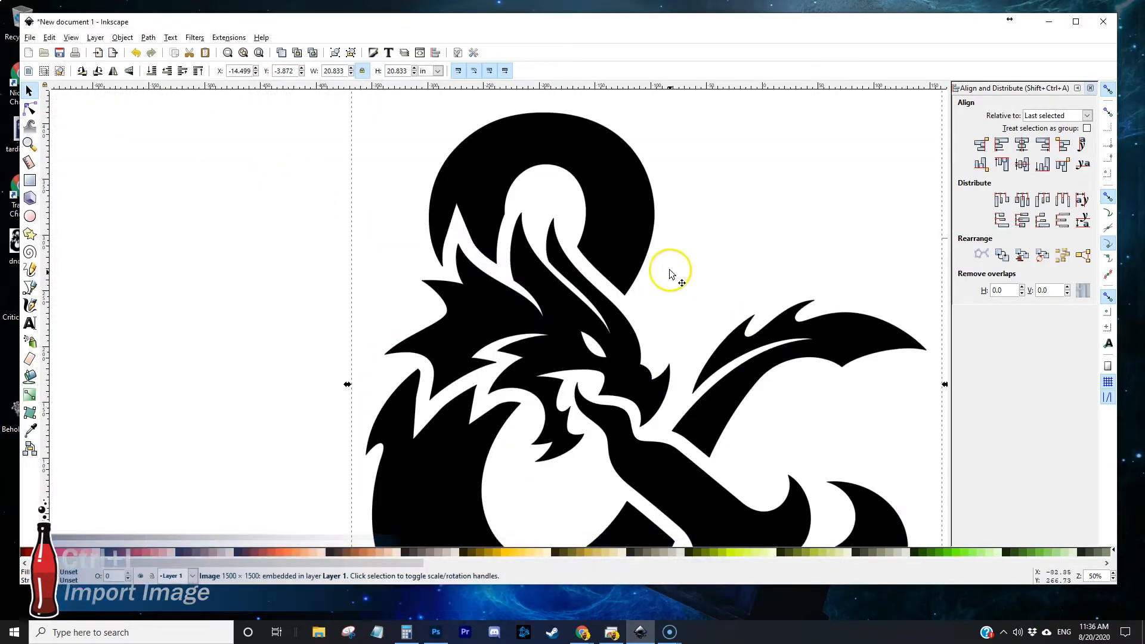
{"action": "scroll", "coordinate": [728, 292], "scroll_direction": "down", "scroll_amount": 3}
{"action": "left_click_drag", "start_coordinate": [724, 292], "coordinate": [424, 285]}
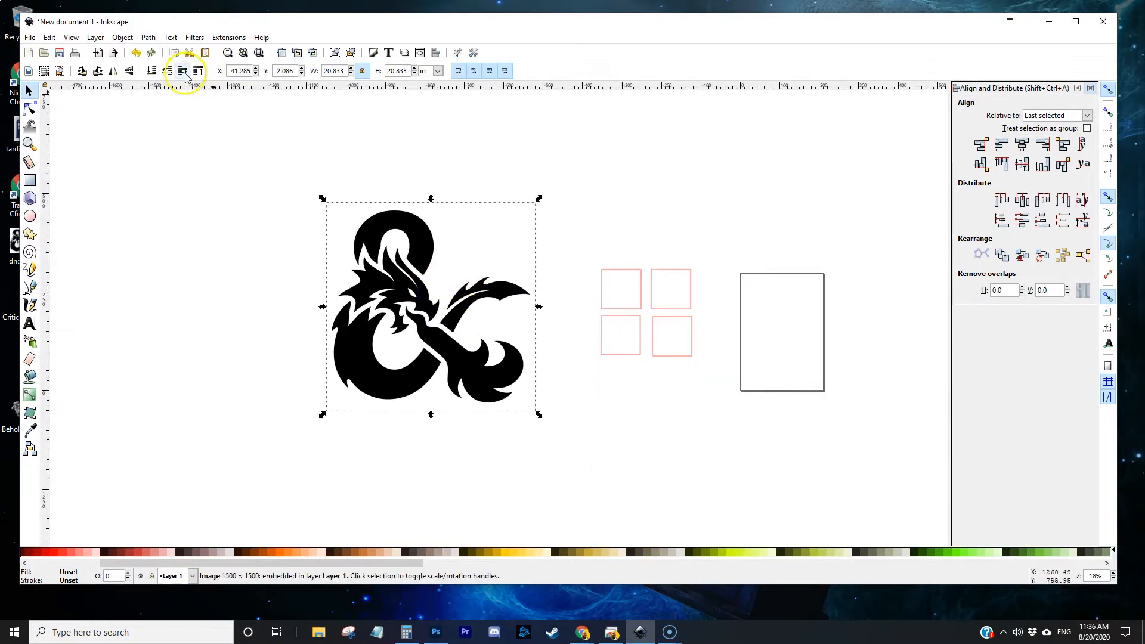
- Trace the dragon ampersand image into a vector path using a single-scan brightness cutoff with threshold 0.450
{"action": "left_click", "coordinate": [149, 38]}
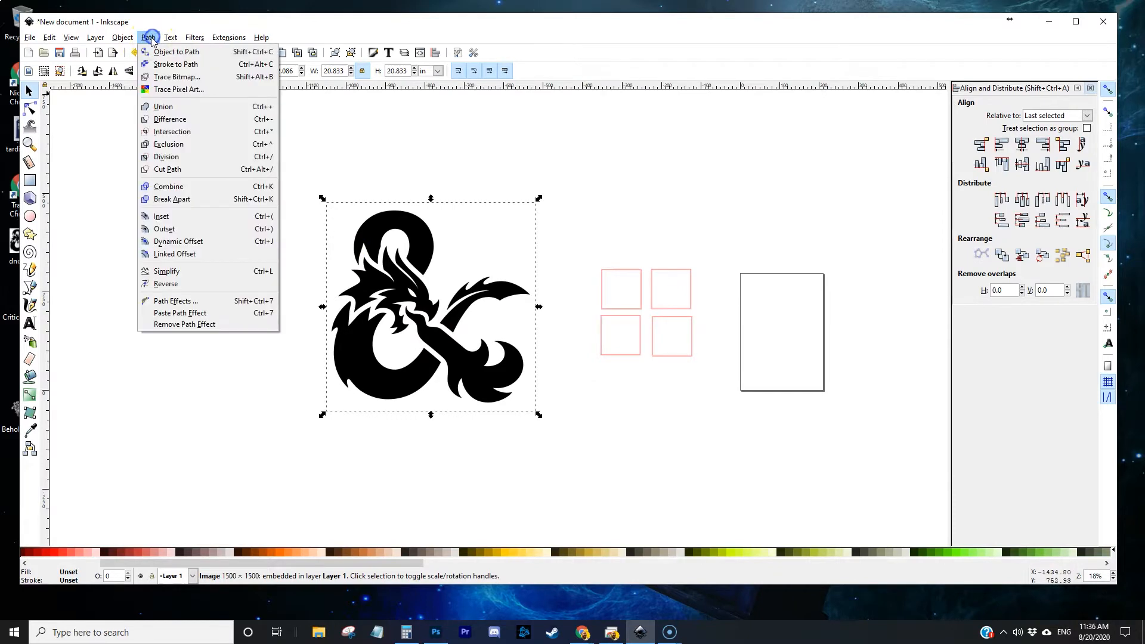
{"action": "left_click", "coordinate": [177, 77]}
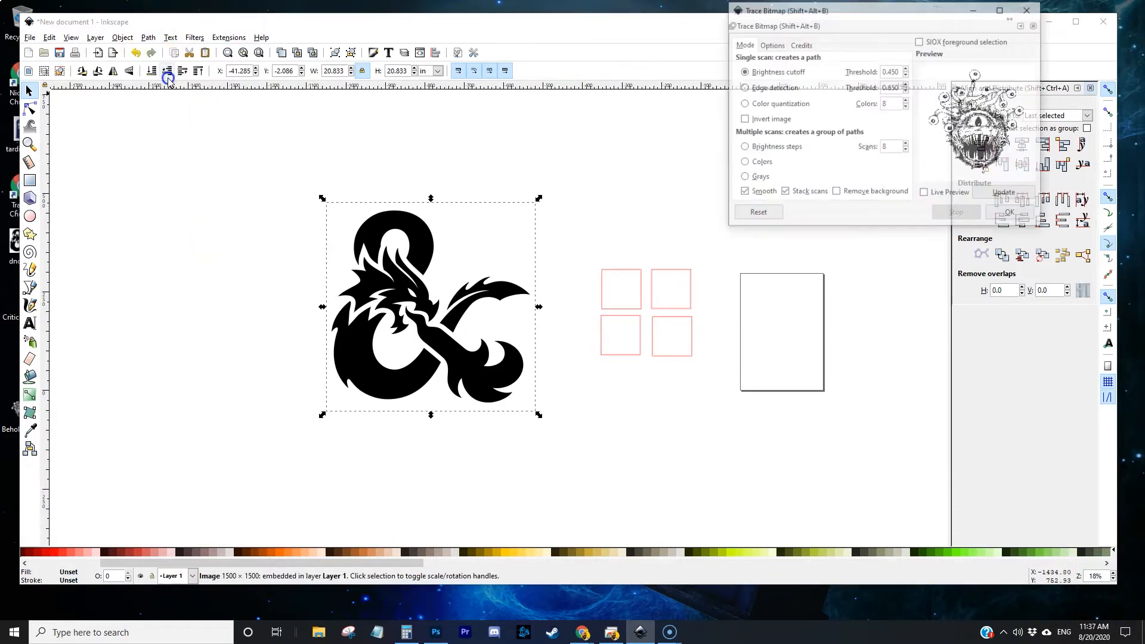
{"action": "left_click", "coordinate": [1013, 215]}
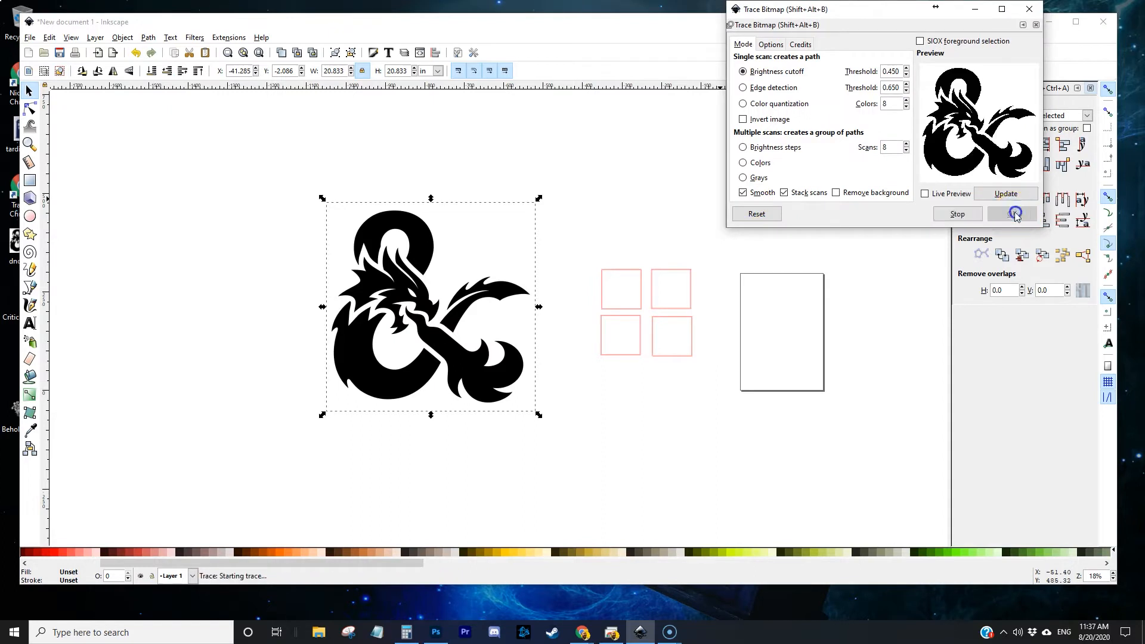
- Move the traced dragon path off the original onto the frames and delete the original bitmap
{"action": "mouse_move", "coordinate": [413, 241]}
{"action": "left_mouse_down"}
{"action": "mouse_move", "coordinate": [438, 275]}
{"action": "mouse_move", "coordinate": [516, 238]}
{"action": "mouse_move", "coordinate": [599, 273]}
{"action": "mouse_move", "coordinate": [681, 282]}
{"action": "left_mouse_up"}
{"action": "left_click", "coordinate": [433, 337]}
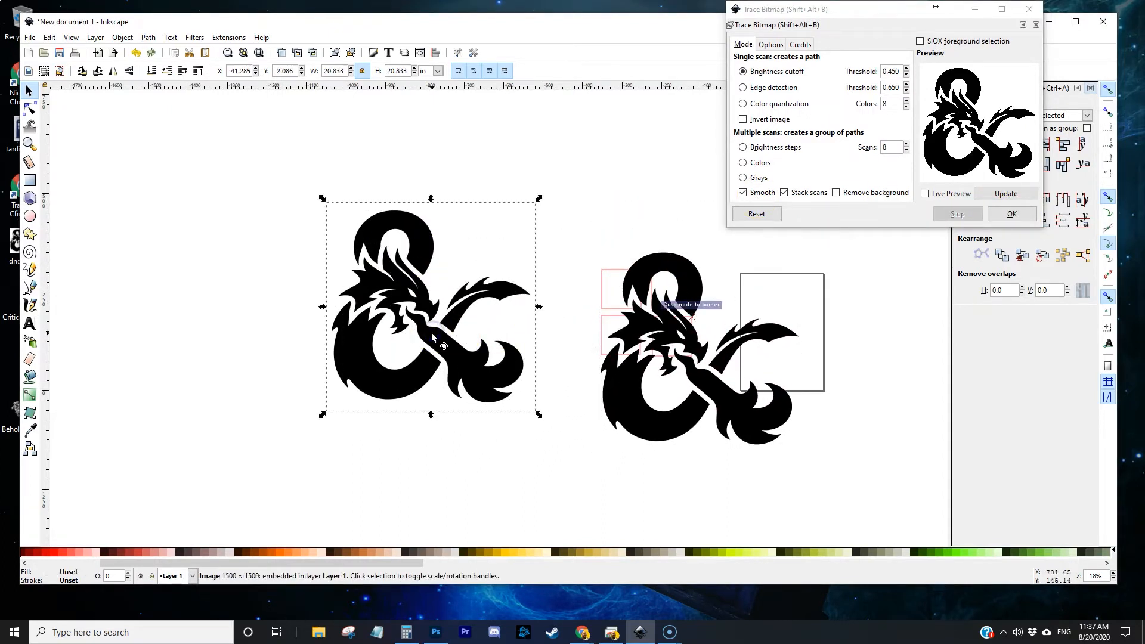
{"action": "key", "text": "Delete"}
- Scale the traced dragon logo down to about 2.69 by 2.60 in and place it inside the upper-left frame
{"action": "left_click", "coordinate": [643, 321]}
{"action": "left_click_drag", "start_coordinate": [775, 385], "coordinate": [802, 452]}
{"action": "scroll", "coordinate": [692, 372], "scroll_direction": "down", "scroll_amount": 10}
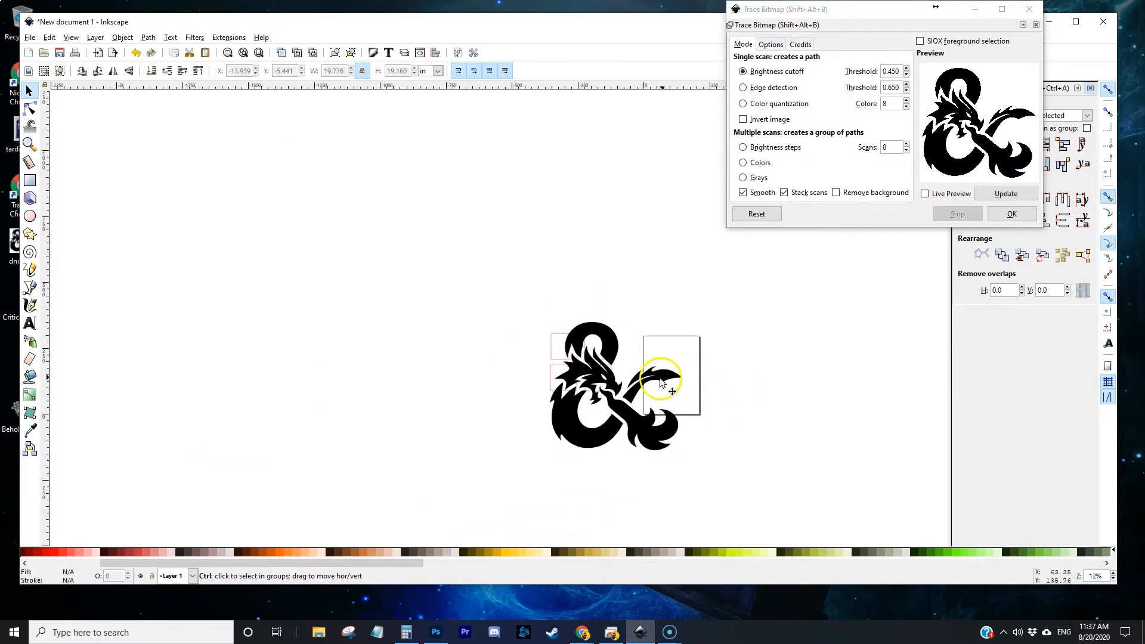
{"action": "left_click", "coordinate": [673, 455], "text": "ctrl"}
{"action": "left_click_drag", "start_coordinate": [680, 455], "coordinate": [643, 346]}
{"action": "scroll", "coordinate": [560, 354], "scroll_direction": "up", "scroll_amount": 7}
{"action": "left_click_drag", "start_coordinate": [693, 392], "coordinate": [657, 361]}
{"action": "left_click_drag", "start_coordinate": [630, 317], "coordinate": [644, 320]}
{"action": "scroll", "coordinate": [651, 322], "scroll_direction": "down", "scroll_amount": 2}
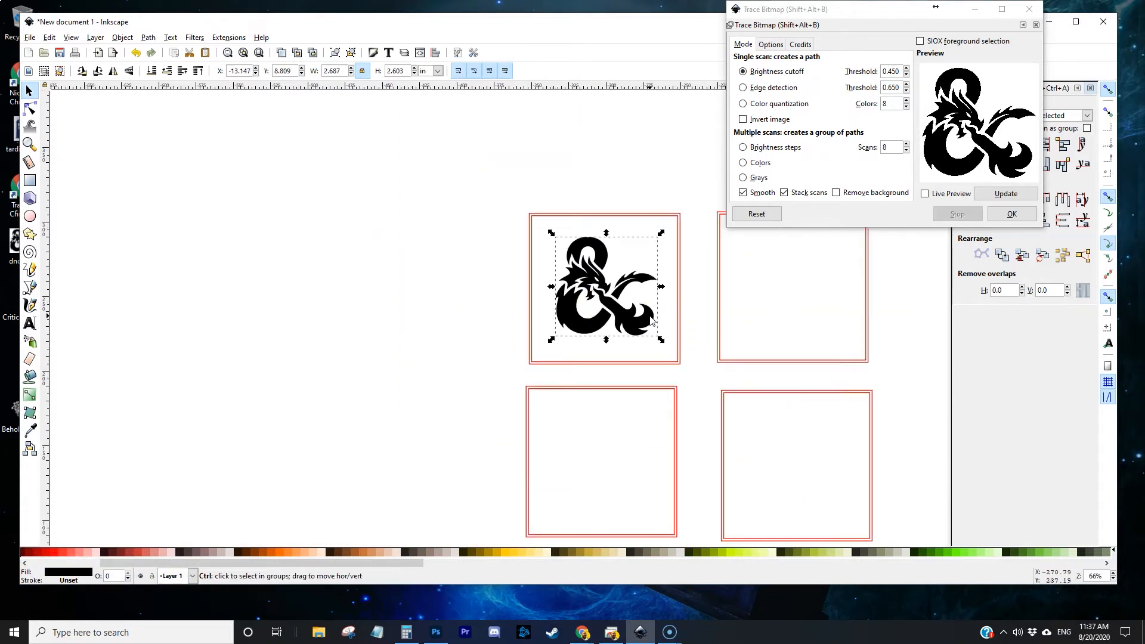
- Centre the dragon logo and the upper-left frame on each other horizontally and vertically, closing the bitmap tracing dialog
{"action": "left_click_drag", "start_coordinate": [498, 179], "coordinate": [703, 382]}
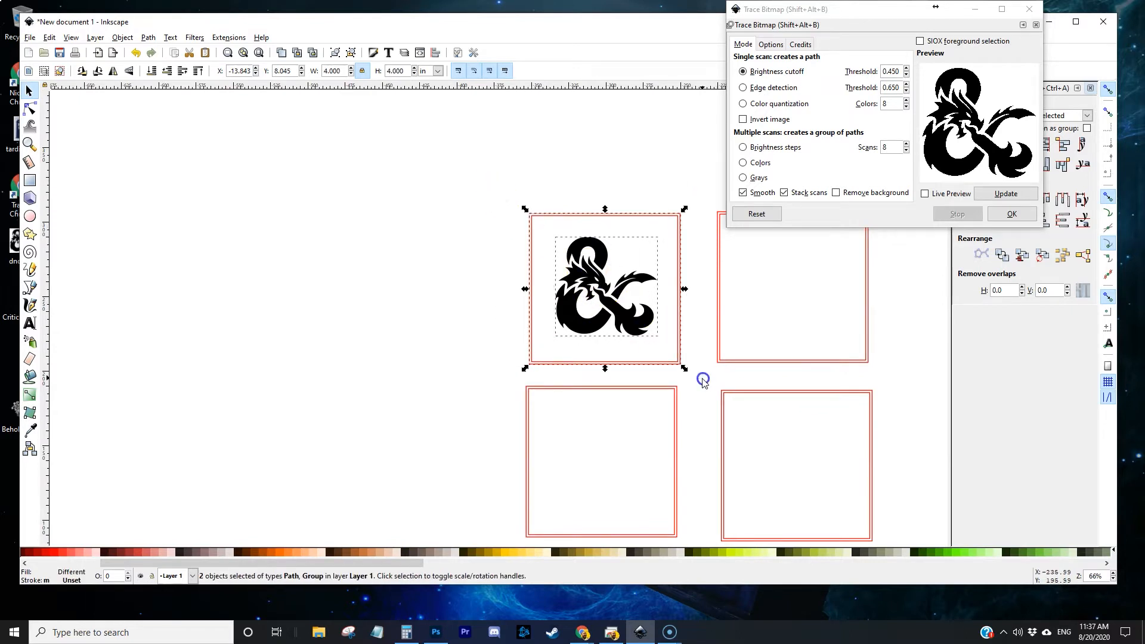
{"action": "left_click", "coordinate": [1036, 24]}
{"action": "left_click", "coordinate": [1022, 144]}
{"action": "left_click", "coordinate": [1022, 164]}
{"action": "left_click", "coordinate": [674, 159]}
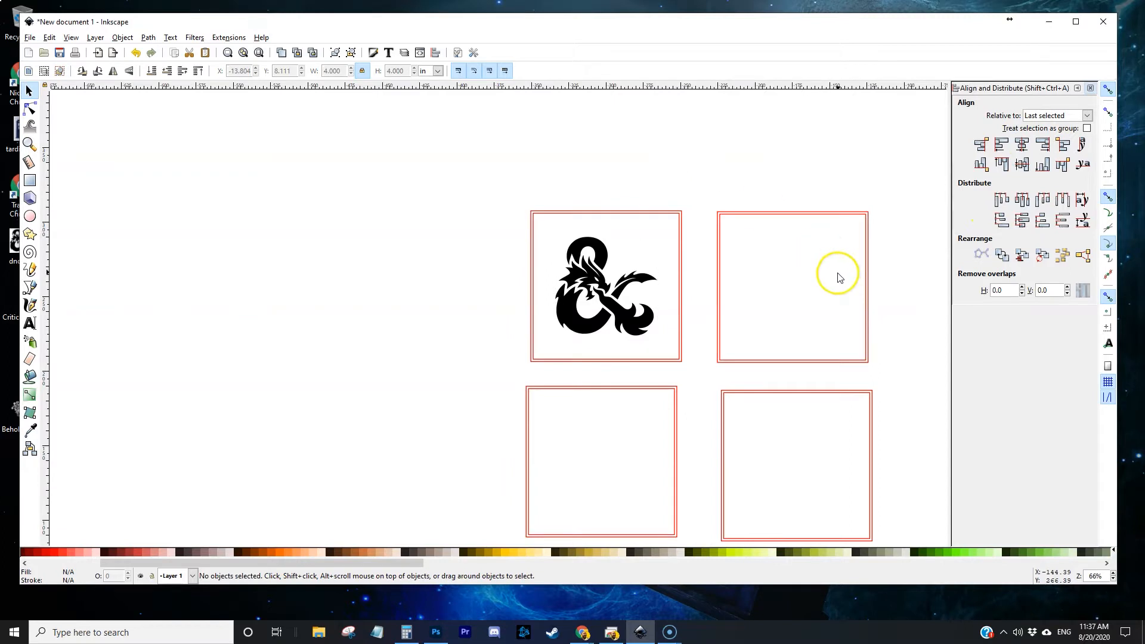
- Import Critical_Role_Logo.png as an embedded image and move it to the empty area left of the frames
{"action": "left_click_drag", "start_coordinate": [453, 331], "coordinate": [326, 298]}
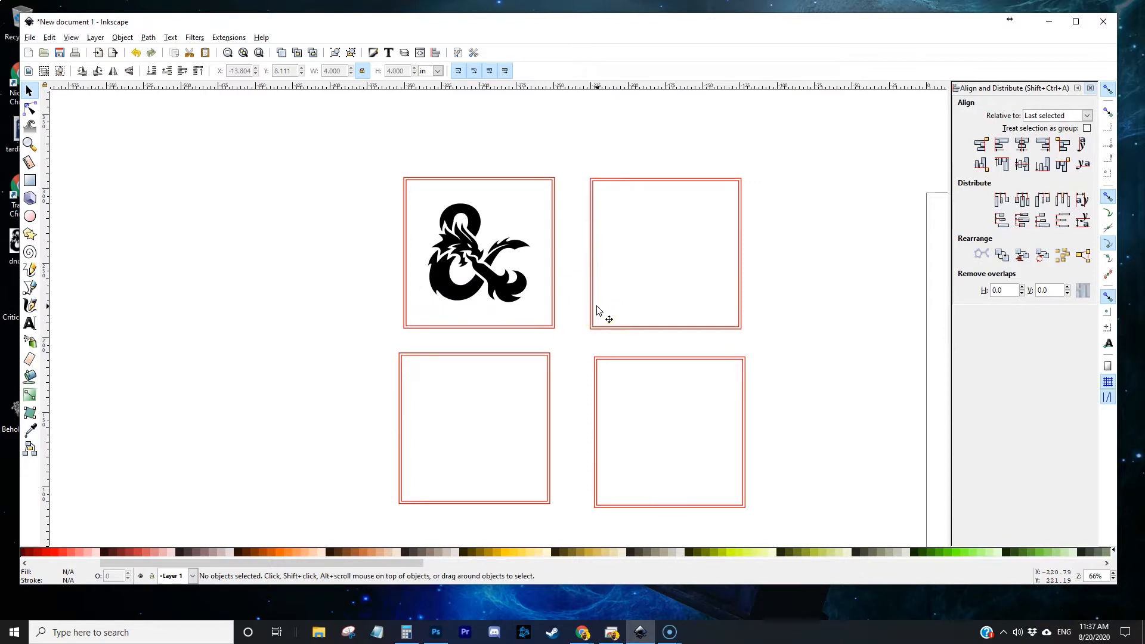
{"action": "left_click", "coordinate": [98, 53]}
{"action": "double_click", "coordinate": [180, 105]}
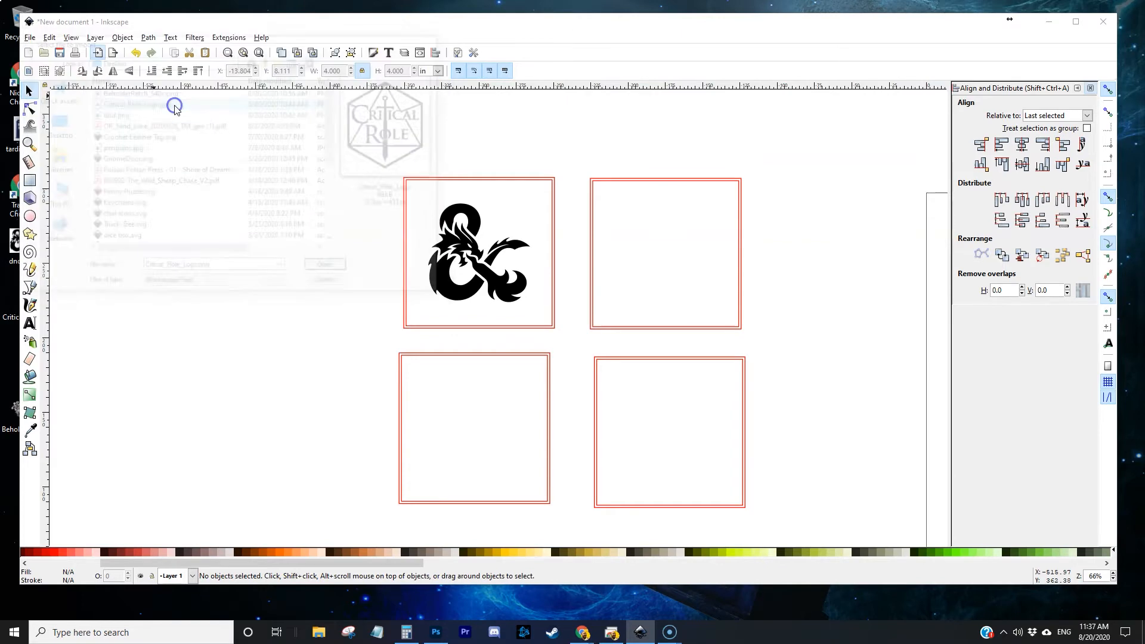
{"action": "left_click", "coordinate": [643, 394]}
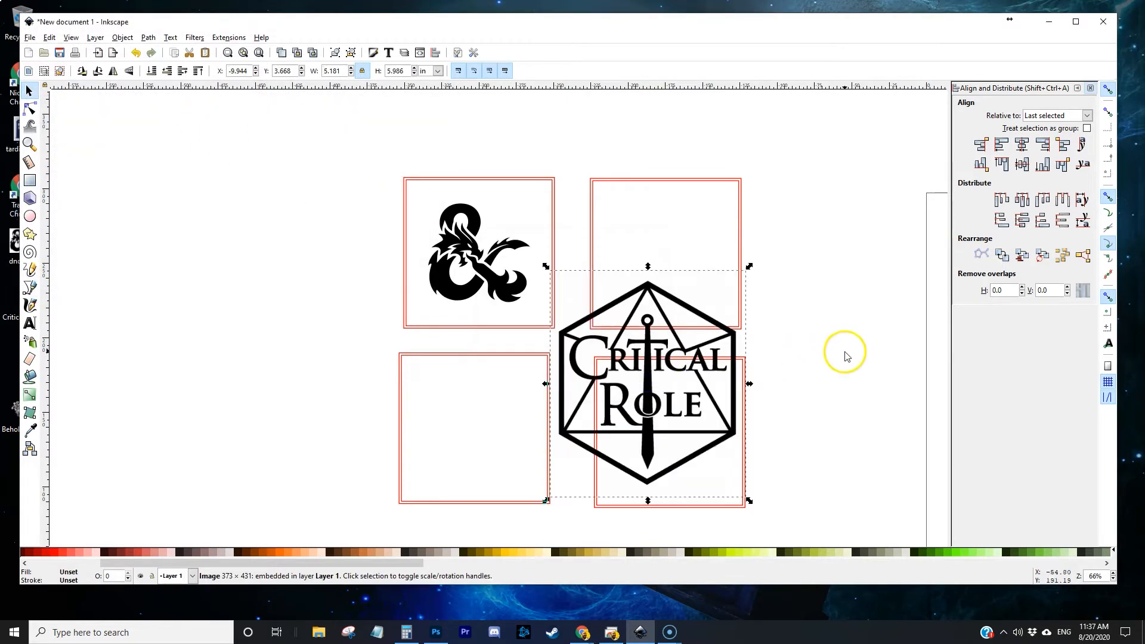
{"action": "left_click_drag", "start_coordinate": [653, 348], "coordinate": [256, 264]}
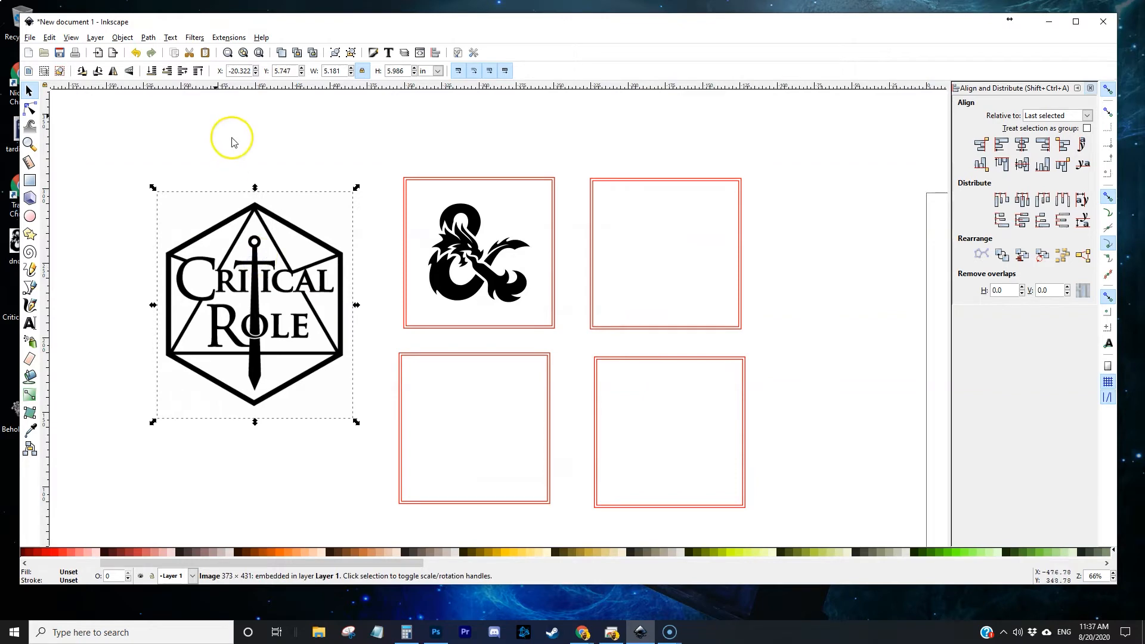
- Trace the Critical Role image with a brightness cutoff of 0.450 and move the traced path over the upper-right frame
{"action": "left_click", "coordinate": [148, 37]}
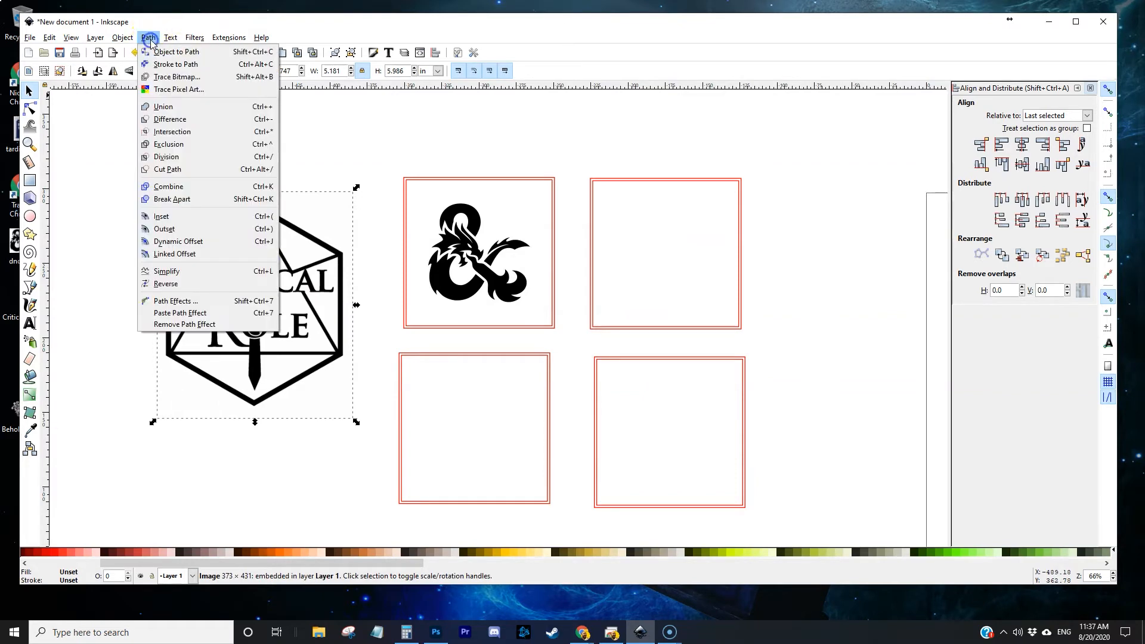
{"action": "left_click", "coordinate": [176, 76]}
{"action": "left_click", "coordinate": [1125, 193]}
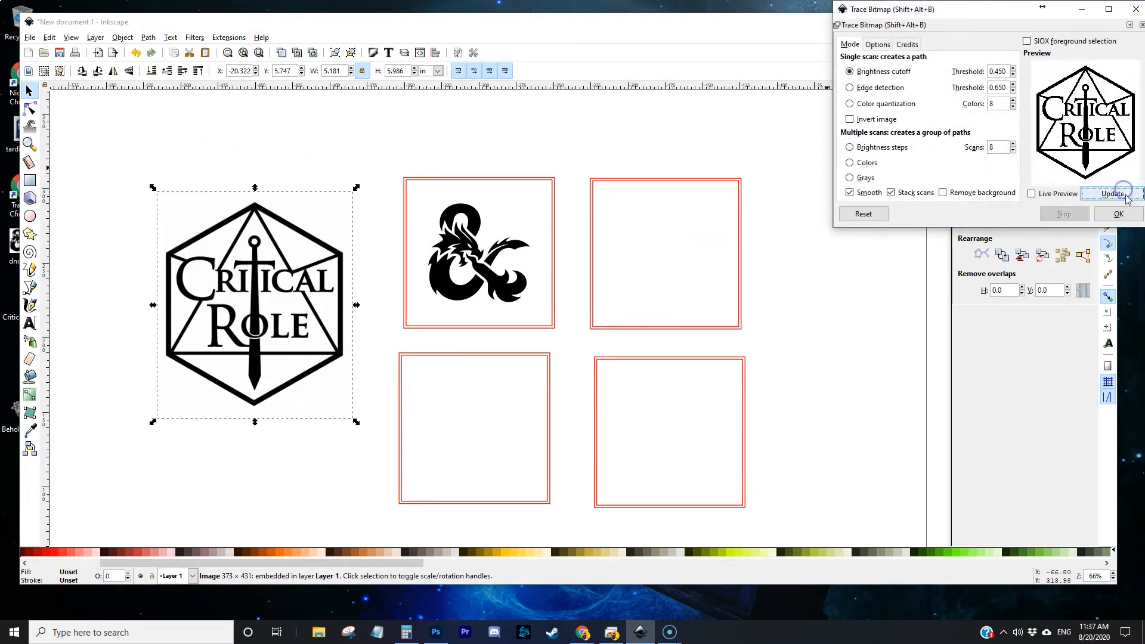
{"action": "left_click", "coordinate": [1119, 214]}
{"action": "mouse_move", "coordinate": [236, 293]}
{"action": "left_mouse_down"}
{"action": "mouse_move", "coordinate": [302, 318]}
{"action": "mouse_move", "coordinate": [671, 299]}
{"action": "mouse_move", "coordinate": [643, 271]}
{"action": "left_mouse_up"}
{"action": "key", "text": "Escape"}
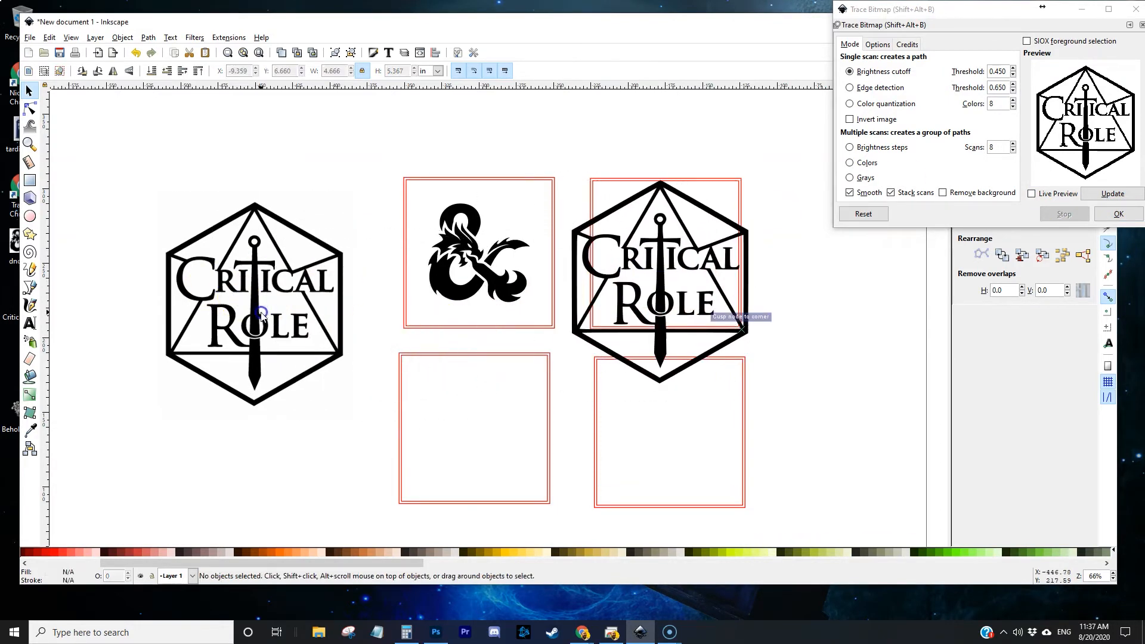
- Delete the original Critical Role image and scale the traced logo down to fit inside the upper-right frame
{"action": "key", "text": "Delete"}
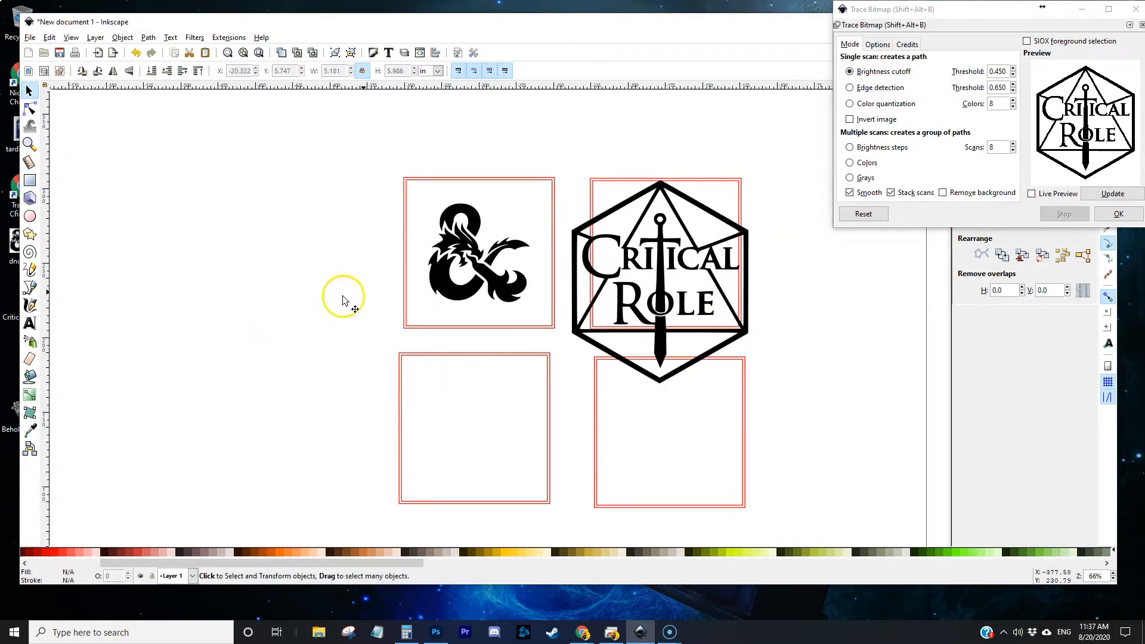
{"action": "left_click", "coordinate": [639, 242]}
{"action": "left_click_drag", "start_coordinate": [568, 388], "coordinate": [615, 300]}
{"action": "left_click_drag", "start_coordinate": [699, 241], "coordinate": [661, 260]}
{"action": "left_click_drag", "start_coordinate": [616, 309], "coordinate": [621, 303]}
- Centre the Critical Role logo and the upper-right frame on each other horizontally and vertically, closing the bitmap tracing dialog
{"action": "left_click_drag", "start_coordinate": [574, 140], "coordinate": [791, 352]}
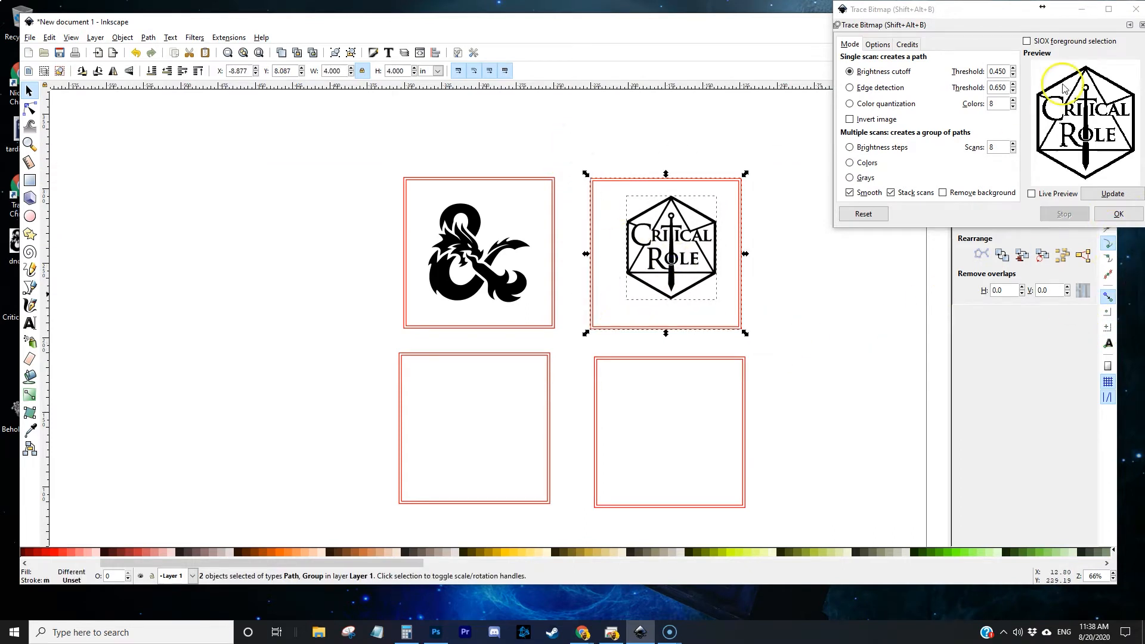
{"action": "left_click", "coordinate": [1132, 24]}
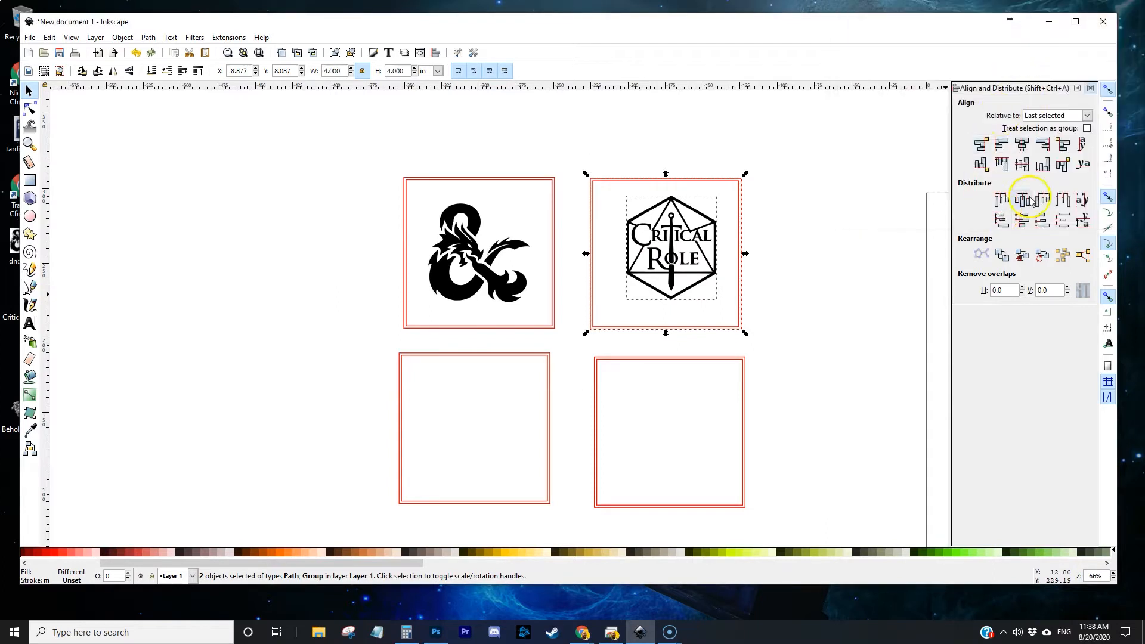
{"action": "left_click", "coordinate": [1024, 146]}
{"action": "left_click", "coordinate": [1022, 164]}
{"action": "left_click", "coordinate": [856, 230]}
{"action": "left_click", "coordinate": [773, 256]}
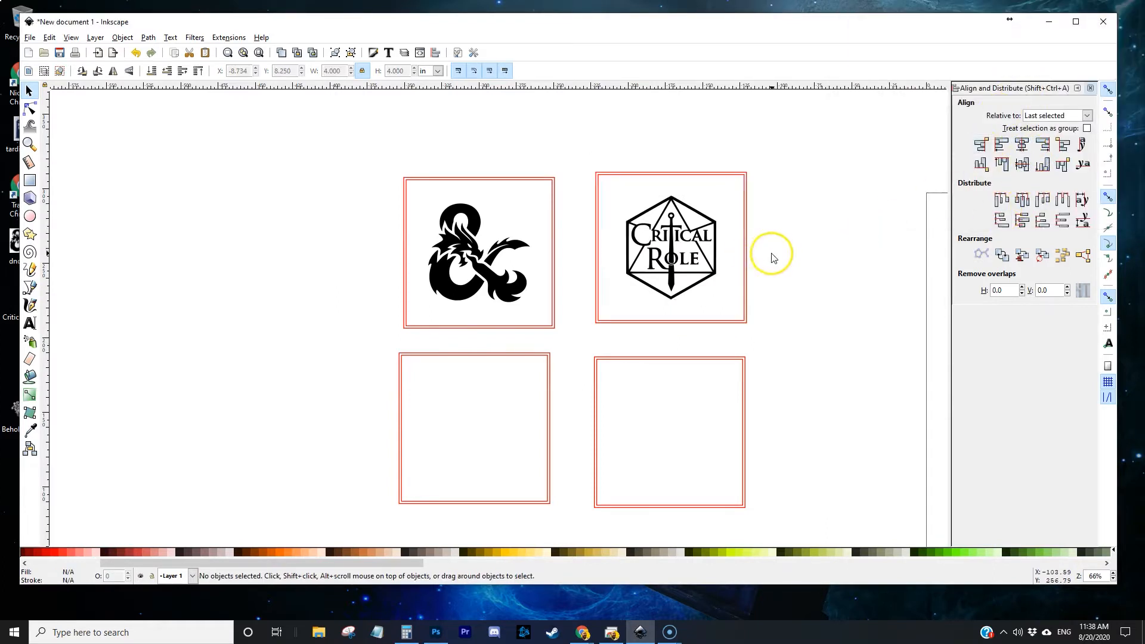
{"action": "left_click", "coordinate": [816, 328]}
{"action": "scroll", "coordinate": [817, 337], "scroll_direction": "down", "scroll_amount": 2}
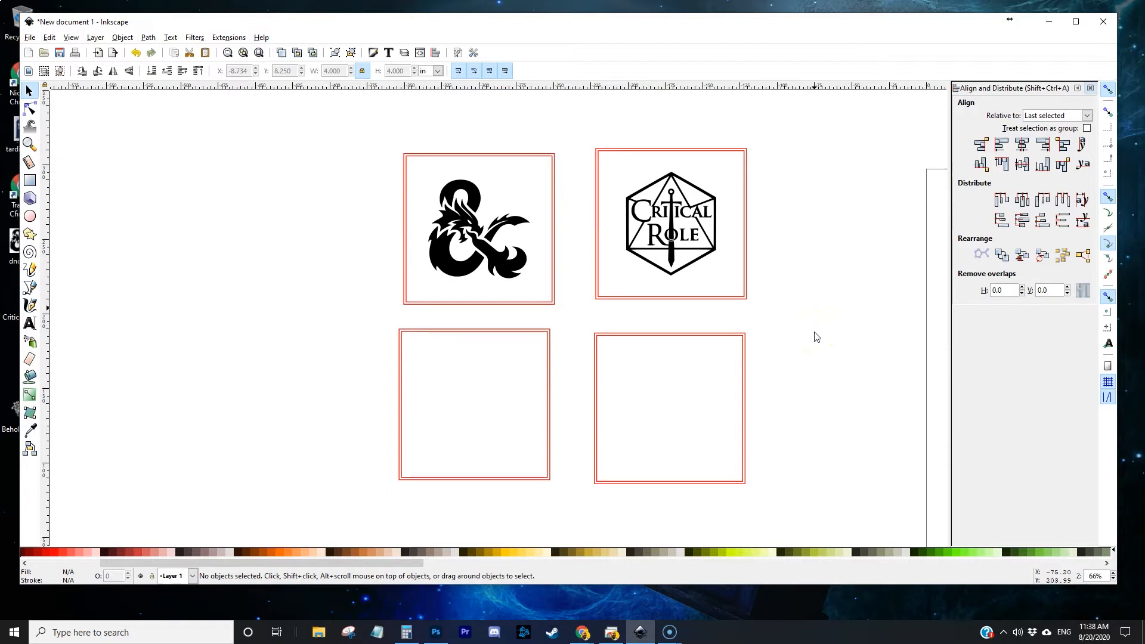
{"action": "left_click", "coordinate": [901, 375]}
- Switch to the browser and examine the beholder picture with red eyes in the image search results
{"action": "key", "text": "alt+Tab"}
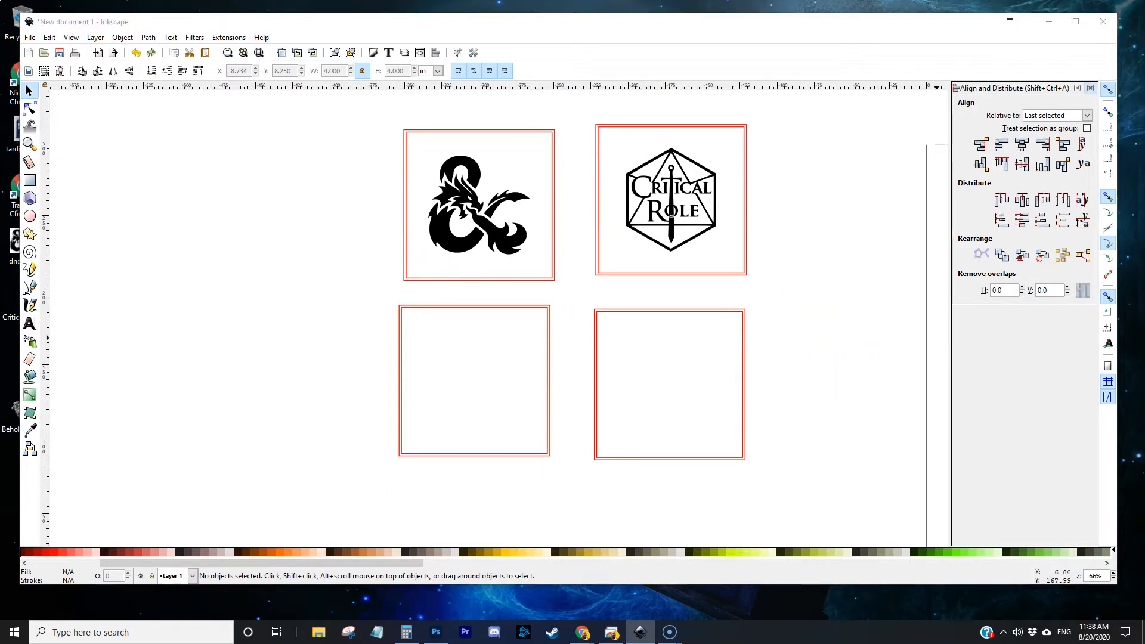
{"action": "left_click_drag", "start_coordinate": [1144, 75], "coordinate": [668, 38]}
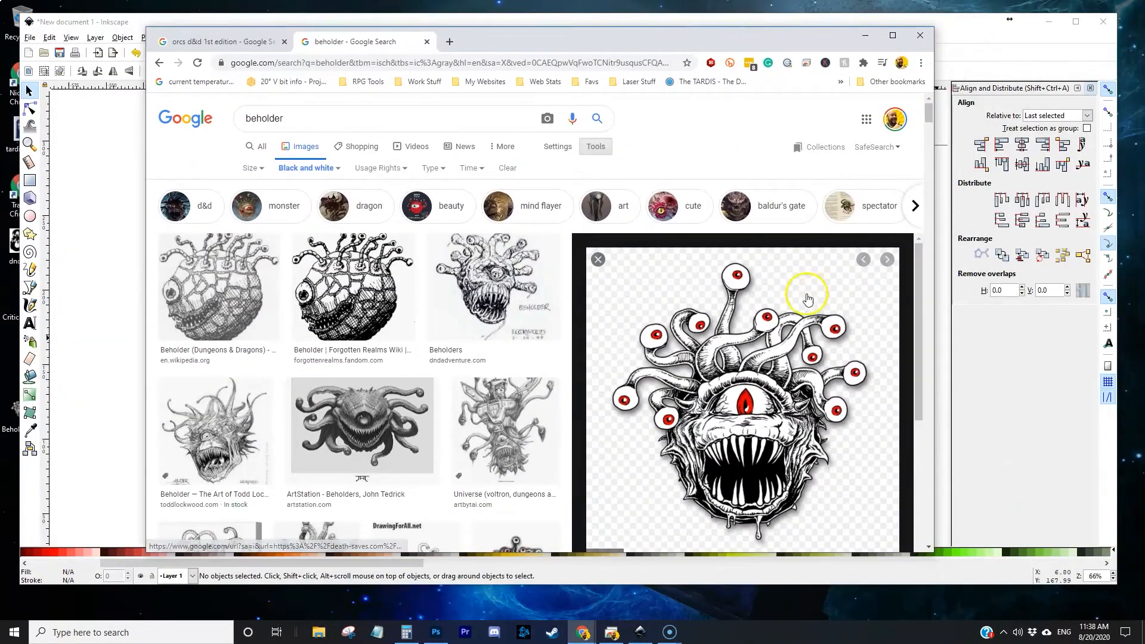
{"action": "scroll", "coordinate": [810, 281], "scroll_direction": "down", "scroll_amount": 1}
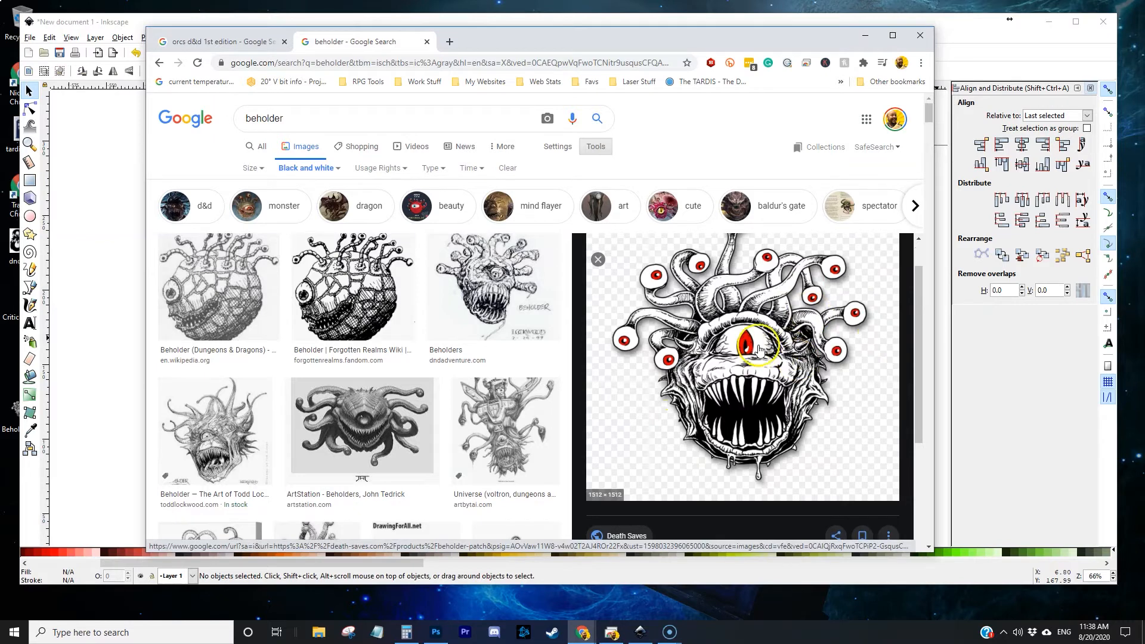
{"action": "scroll", "coordinate": [767, 403], "scroll_direction": "up", "scroll_amount": 1}
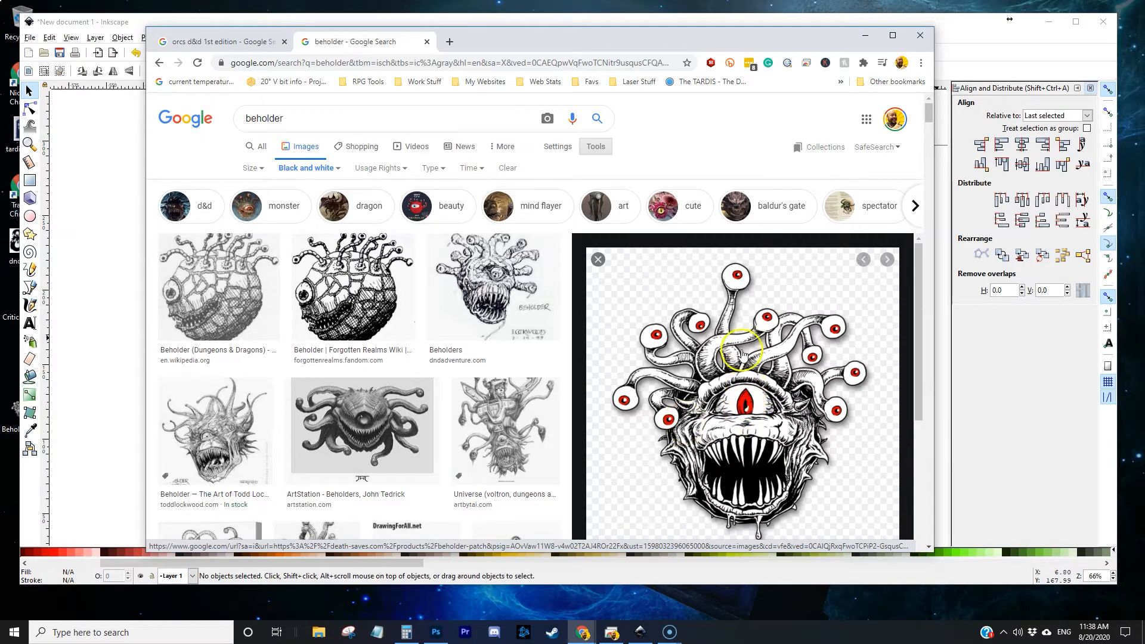
{"action": "left_click_drag", "start_coordinate": [753, 37], "coordinate": [1144, 75]}
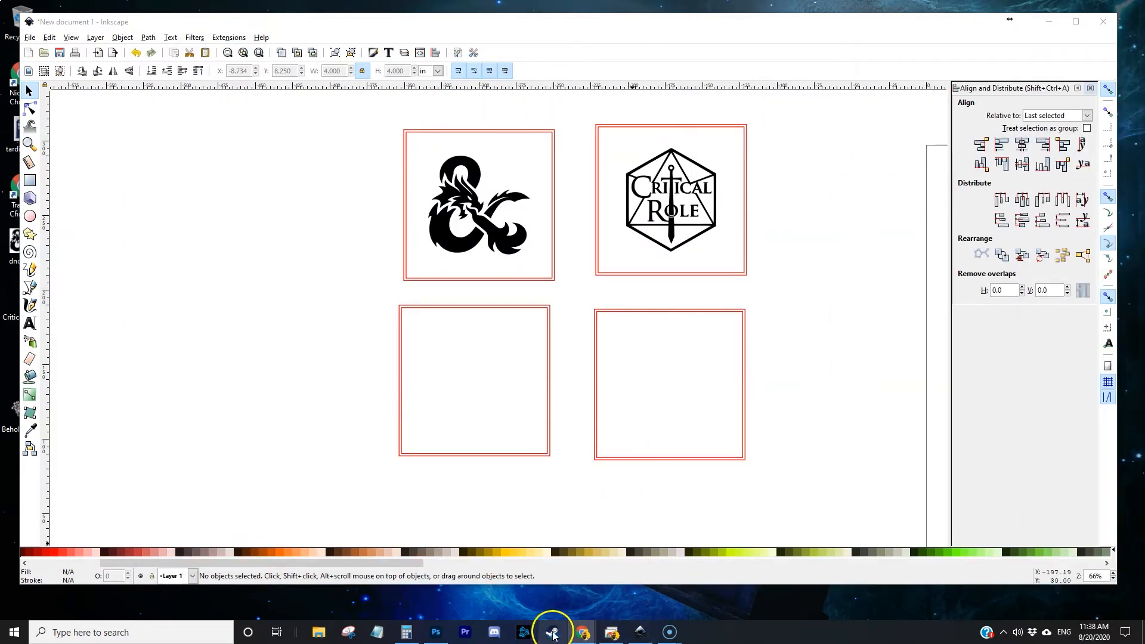
- Switch to Photoshop, select the central eye's red area plus all similar red areas of the beholder, and delete them
{"action": "left_click", "coordinate": [436, 634]}
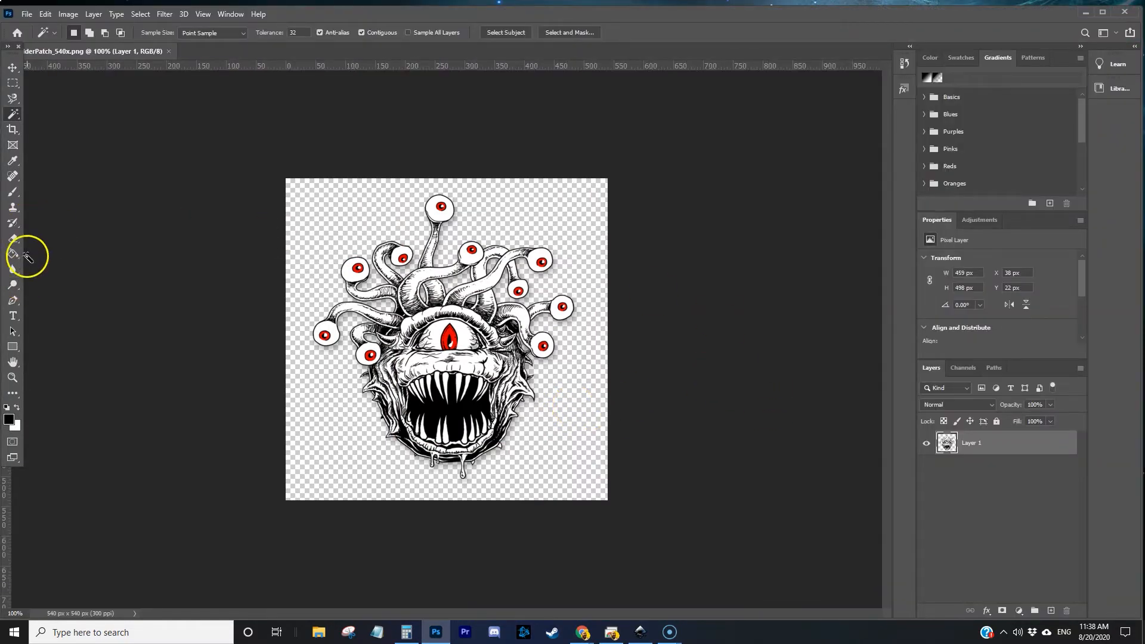
{"action": "left_click", "coordinate": [15, 103]}
{"action": "left_click", "coordinate": [16, 111]}
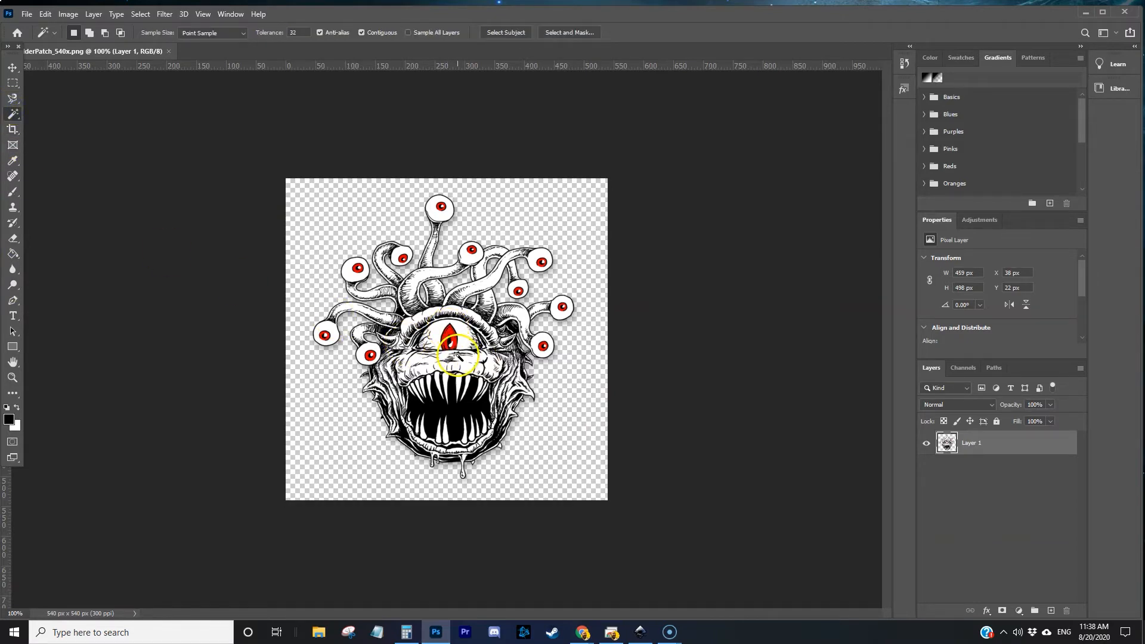
{"action": "scroll", "coordinate": [456, 356], "scroll_direction": "up", "scroll_amount": 5}
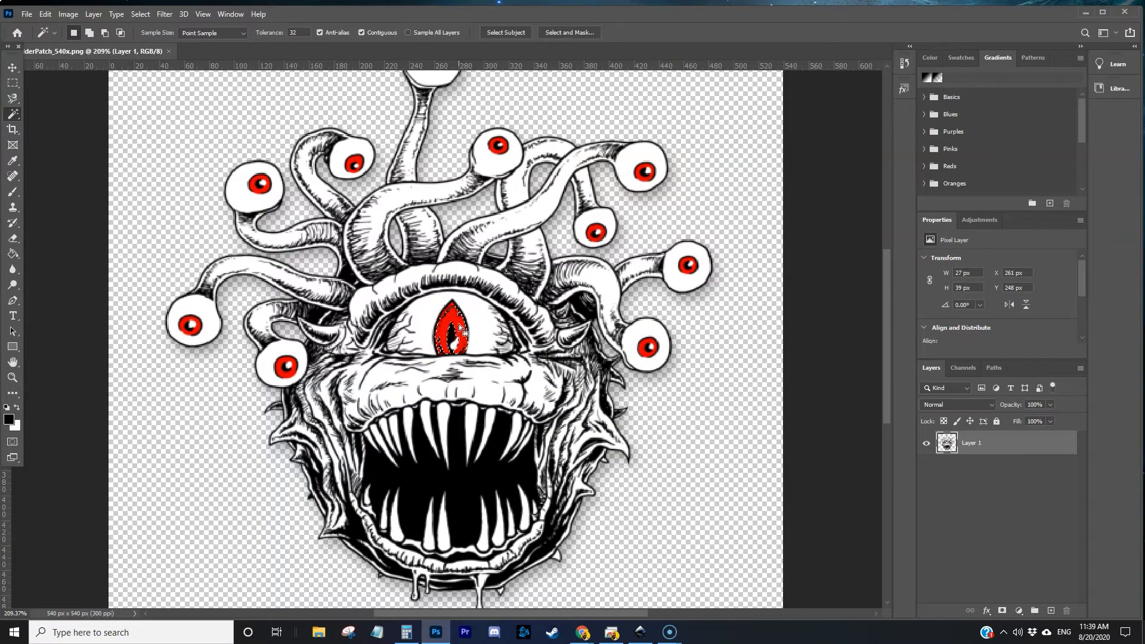
{"action": "left_click", "coordinate": [141, 14]}
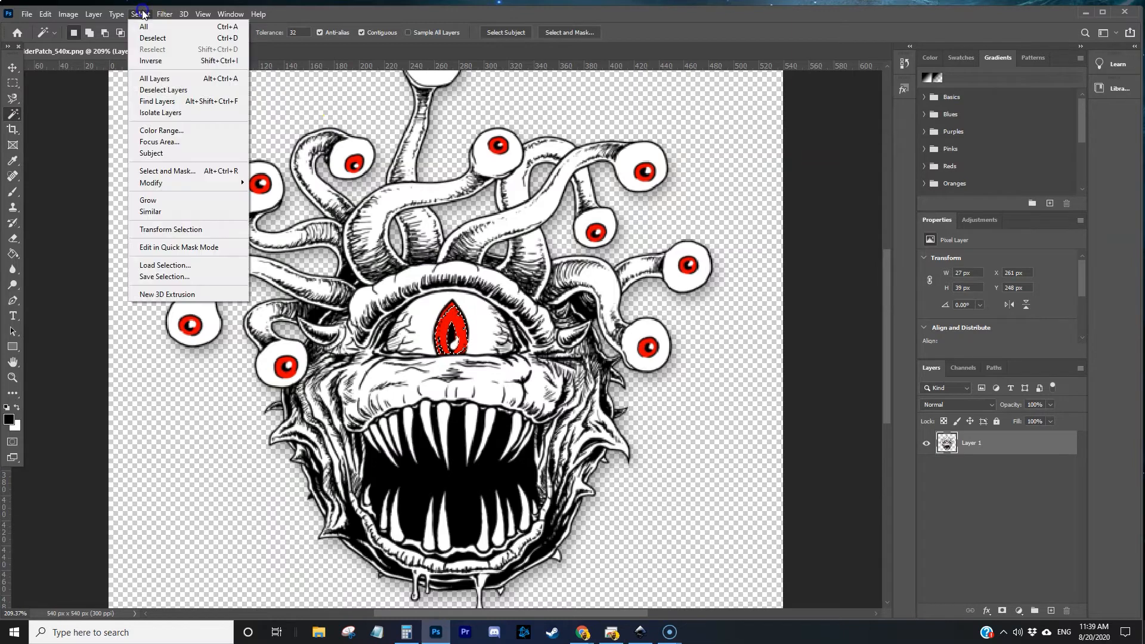
{"action": "left_click", "coordinate": [151, 212]}
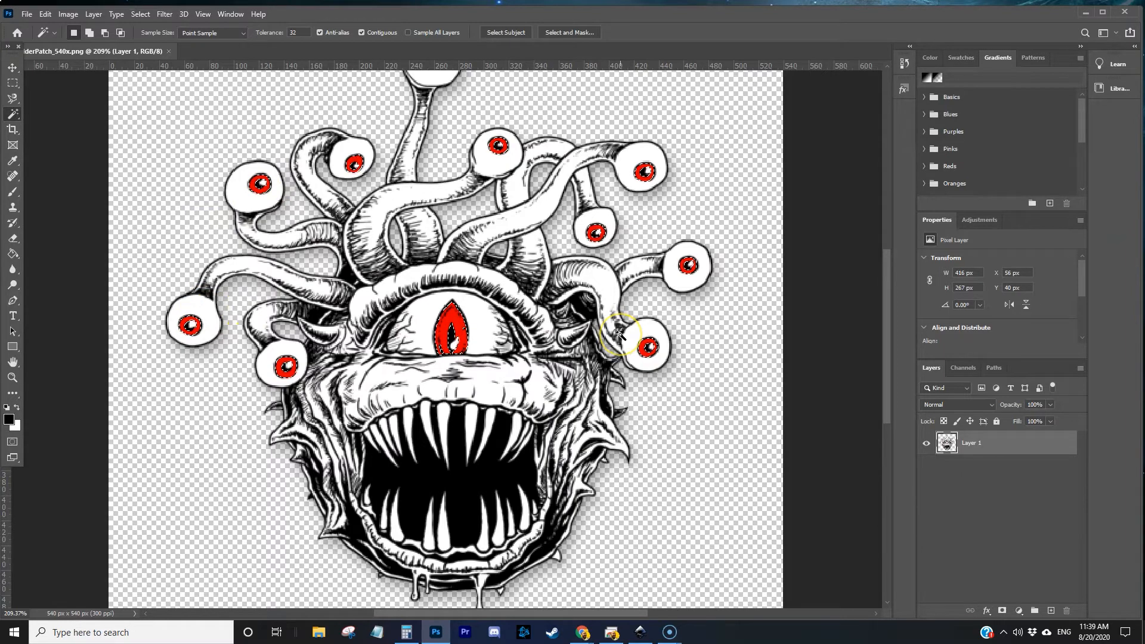
{"action": "key", "text": "Delete"}
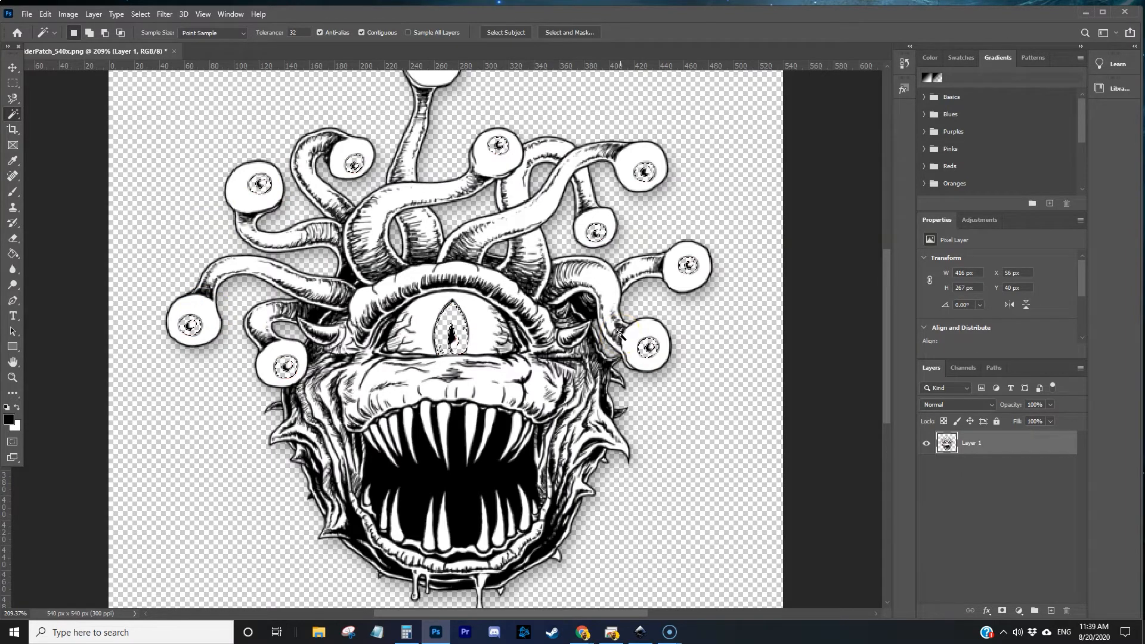
- Save the edited beholder PNG and return to the Inkscape drawing
{"action": "left_click", "coordinate": [27, 14]}
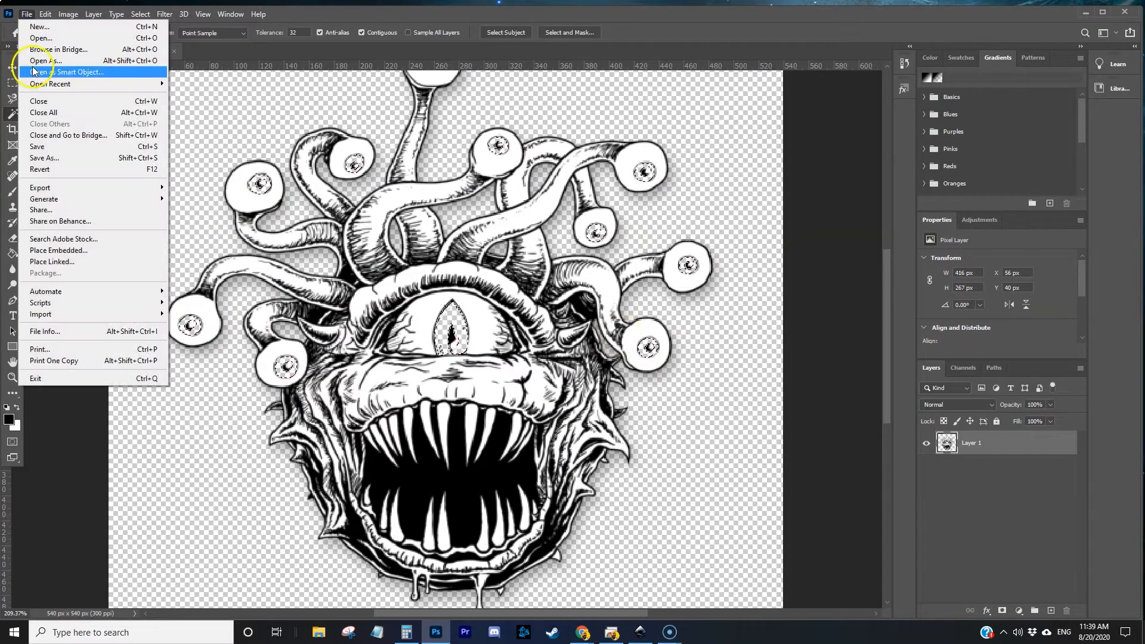
{"action": "left_click", "coordinate": [44, 149]}
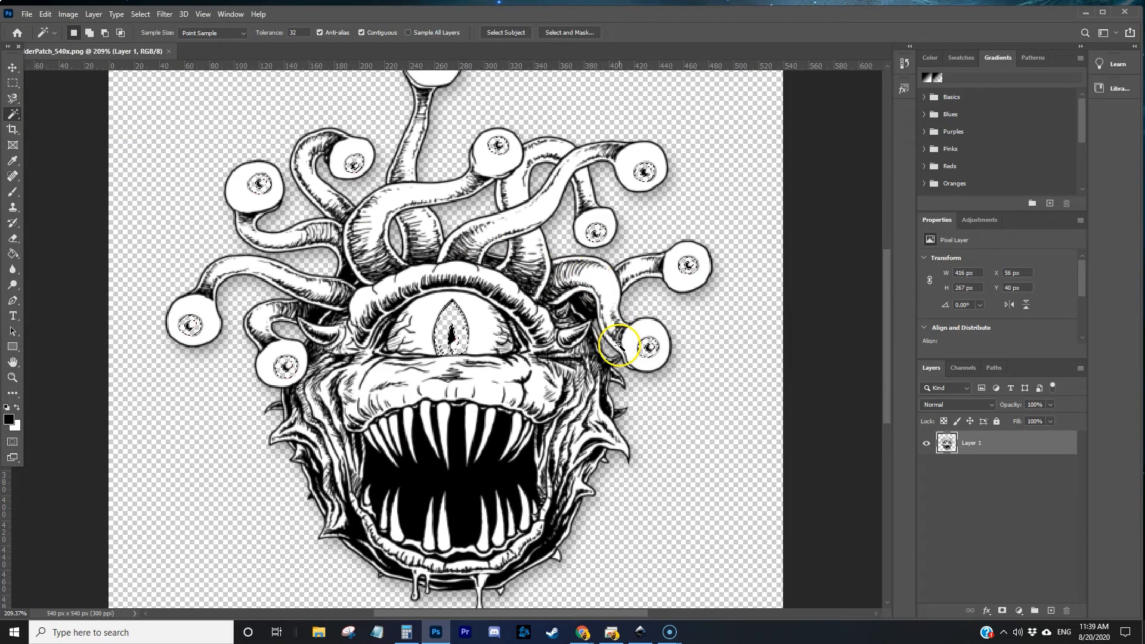
{"action": "left_click", "coordinate": [1084, 12]}
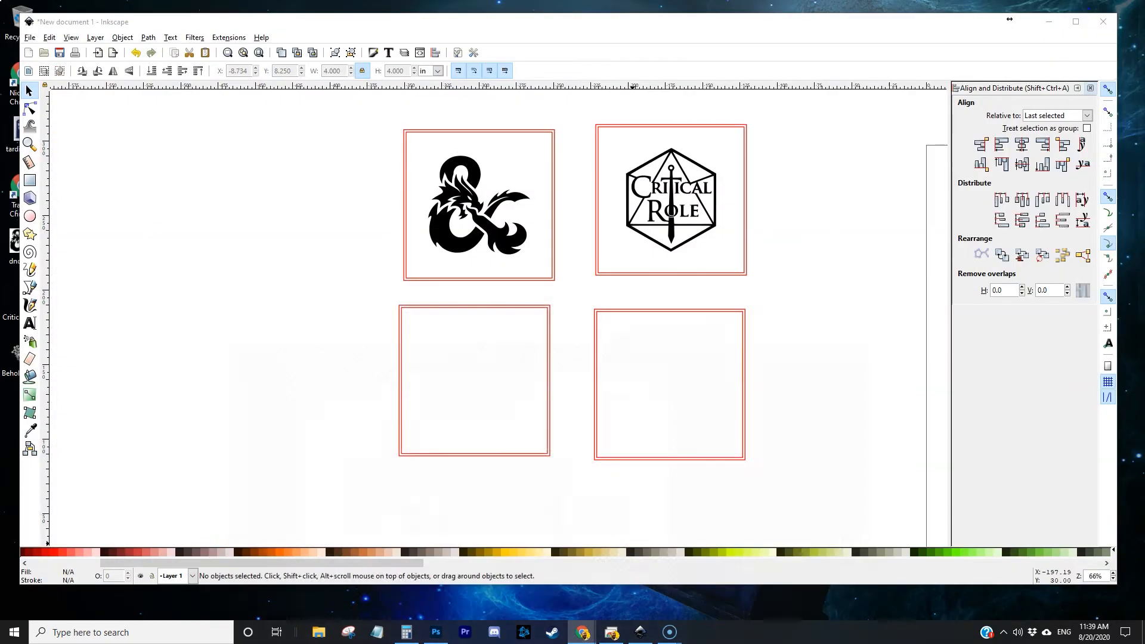
- Import BeholderPatch_540x.png as an embedded image, scale it to about 3.8 in square and place it over the lower-left frame
{"action": "left_click", "coordinate": [99, 54]}
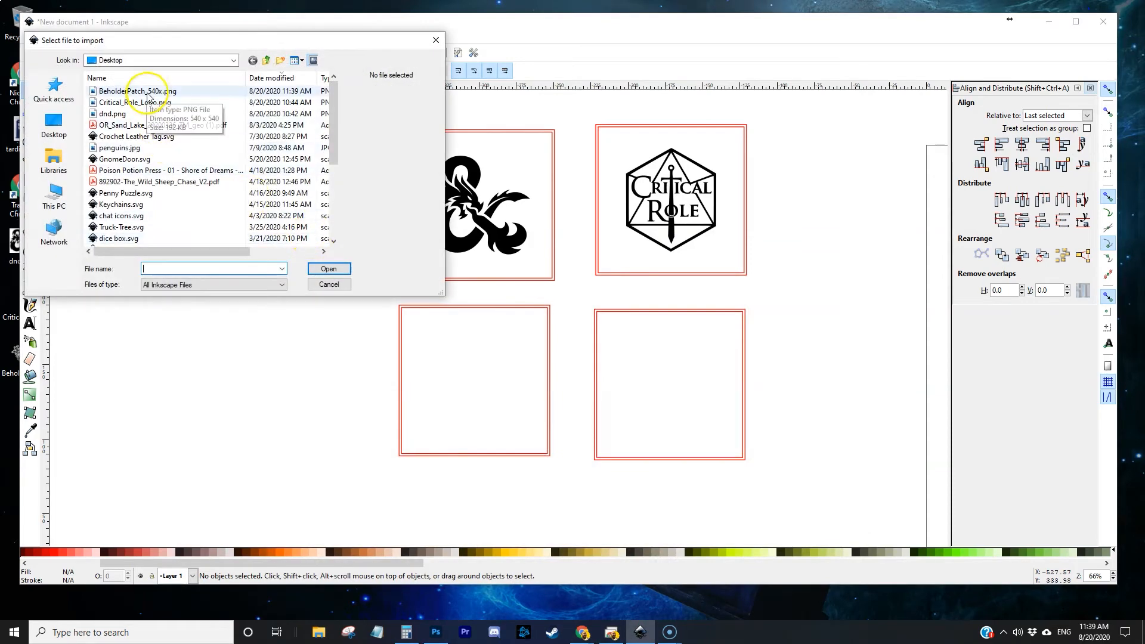
{"action": "double_click", "coordinate": [149, 93]}
{"action": "left_click", "coordinate": [634, 385]}
{"action": "left_click_drag", "start_coordinate": [654, 396], "coordinate": [588, 479]}
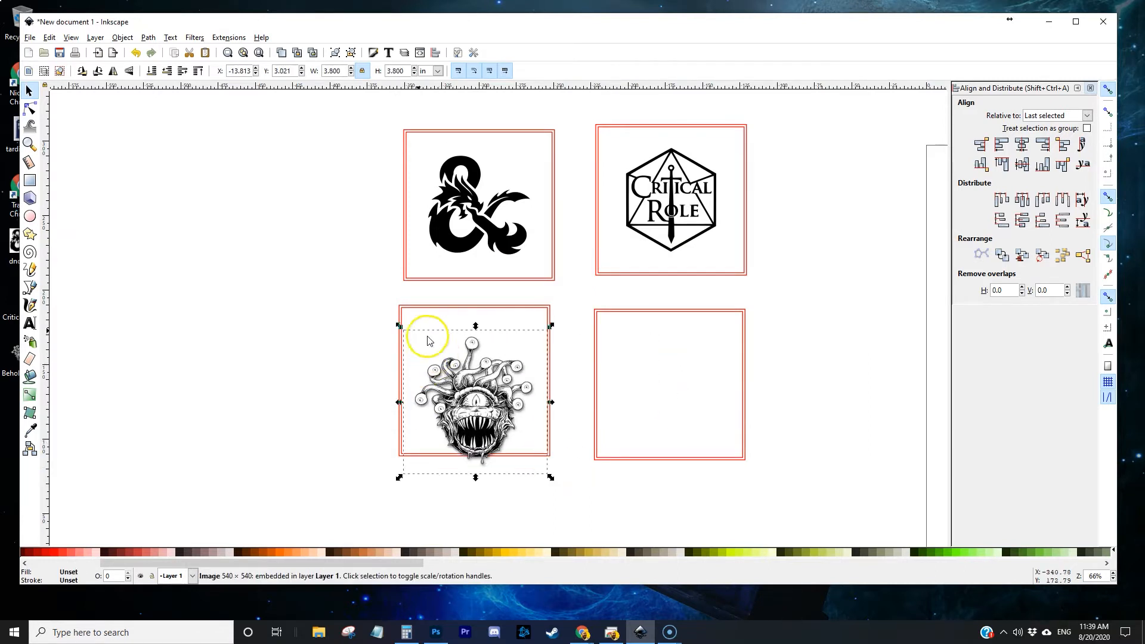
- Adjust the beholder image's size to about 3.81 in square and reposition it within the lower-left frame
{"action": "left_click_drag", "start_coordinate": [390, 325], "coordinate": [359, 293]}
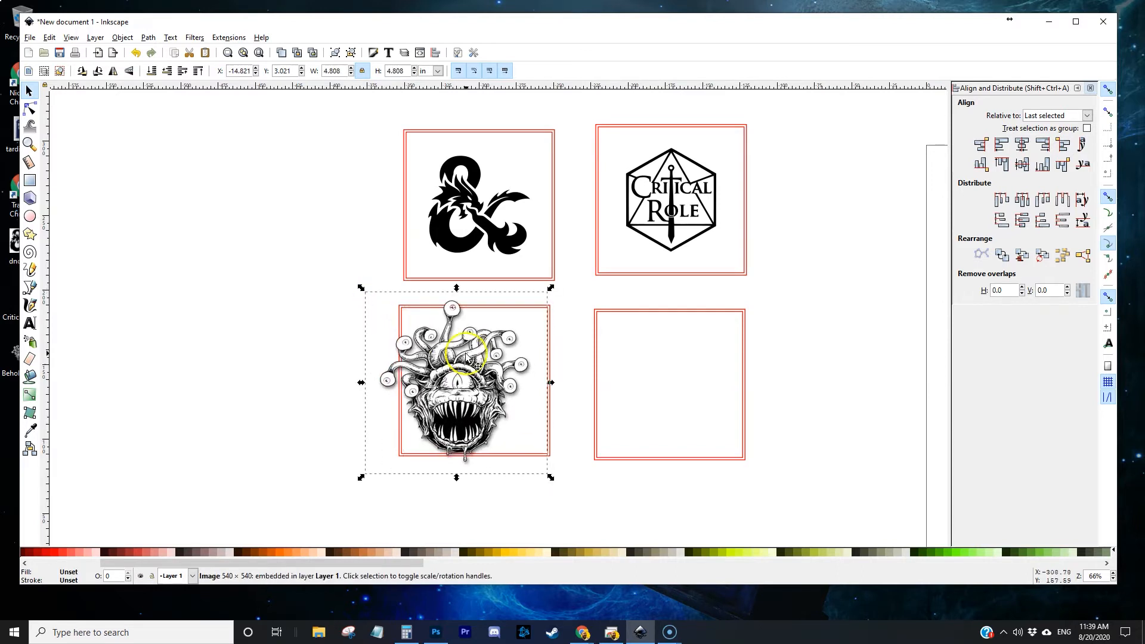
{"action": "left_click_drag", "start_coordinate": [459, 367], "coordinate": [482, 365]}
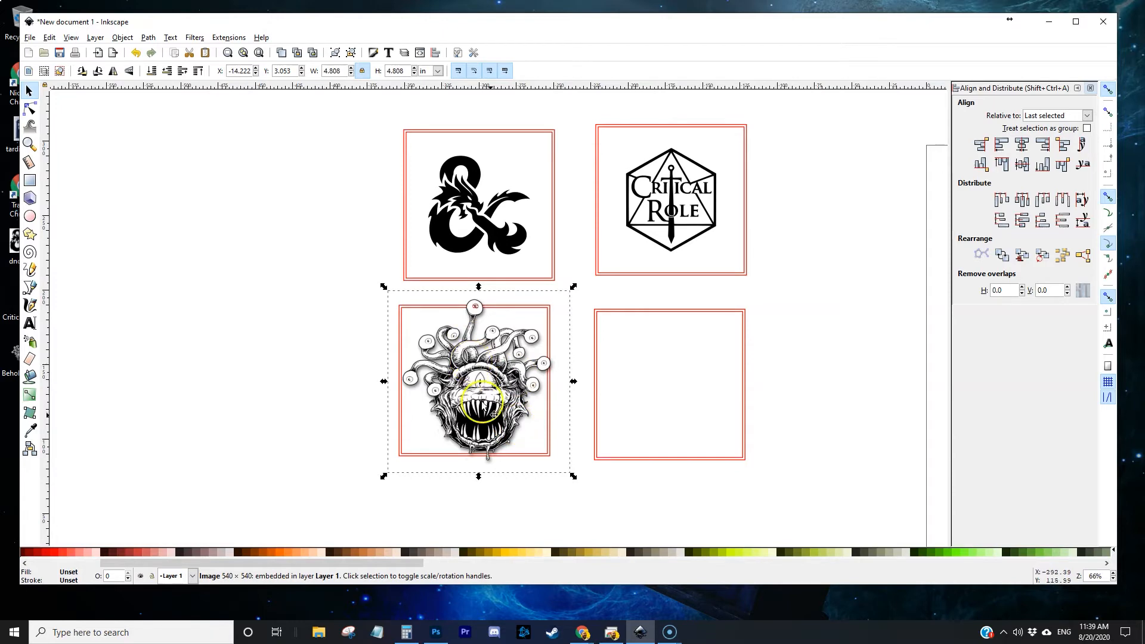
{"action": "left_click_drag", "start_coordinate": [573, 476], "coordinate": [517, 424]}
{"action": "left_click_drag", "start_coordinate": [473, 371], "coordinate": [509, 380]}
{"action": "scroll", "coordinate": [485, 407], "scroll_direction": "up", "scroll_amount": 2, "text": "ctrl"}
{"action": "scroll", "coordinate": [486, 409], "scroll_direction": "up", "scroll_amount": 1, "text": "ctrl"}
{"action": "left_click_drag", "start_coordinate": [629, 156], "coordinate": [665, 131]}
{"action": "scroll", "coordinate": [707, 302], "scroll_direction": "down", "scroll_amount": 3}
{"action": "left_click_drag", "start_coordinate": [269, 448], "coordinate": [238, 503]}
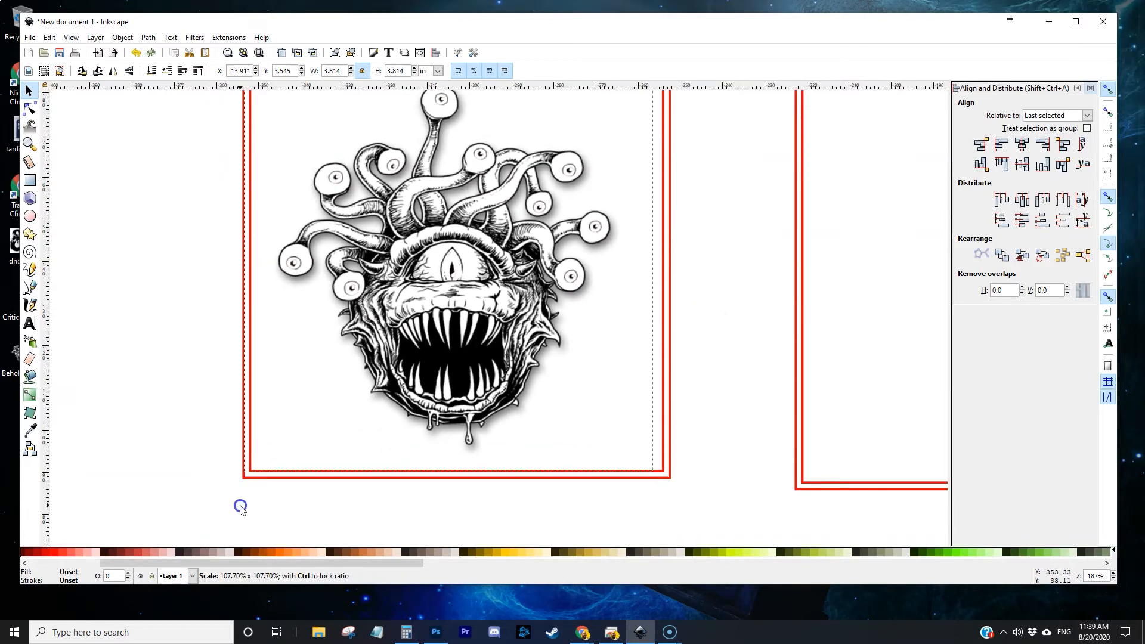
- Enlarge the beholder image to about 3.98 in square and nudge it into line with the lower-left frame
{"action": "scroll", "coordinate": [568, 399], "scroll_direction": "up", "scroll_amount": 3}
{"action": "scroll", "coordinate": [569, 400], "scroll_direction": "down", "scroll_amount": 1}
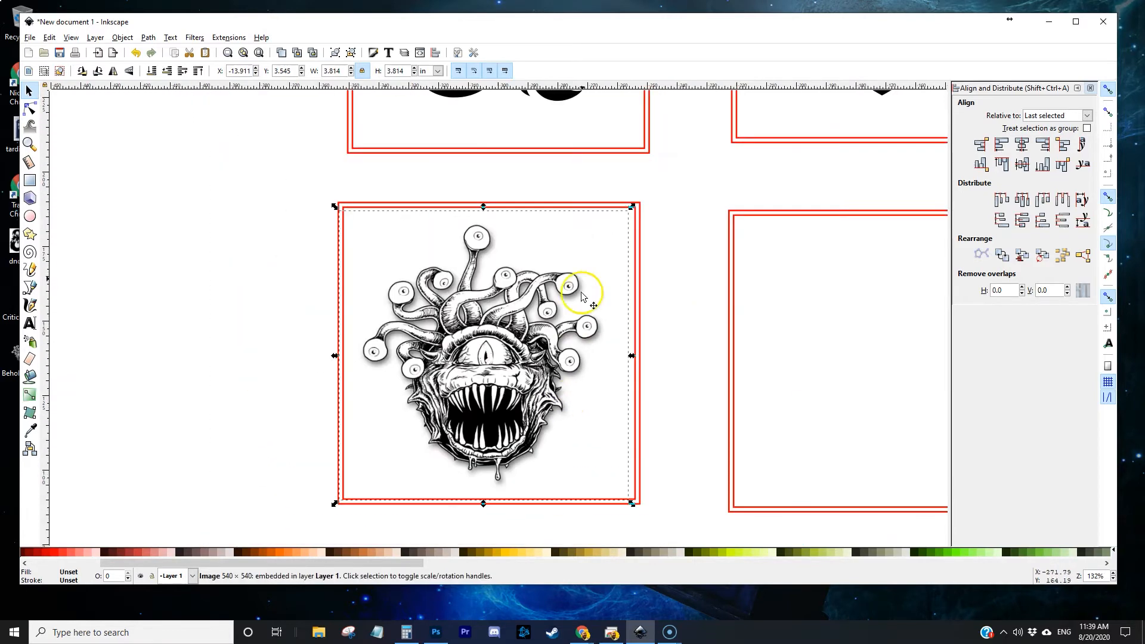
{"action": "left_click_drag", "start_coordinate": [633, 212], "coordinate": [645, 194]}
{"action": "left_click_drag", "start_coordinate": [499, 382], "coordinate": [503, 390]}
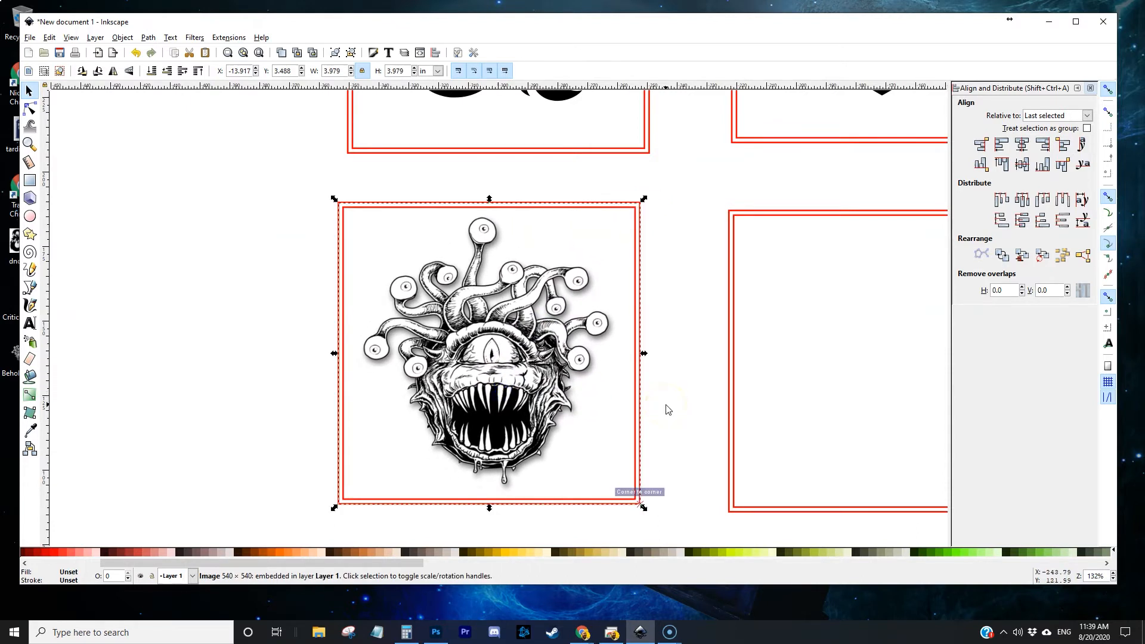
{"action": "key", "text": "Down"}
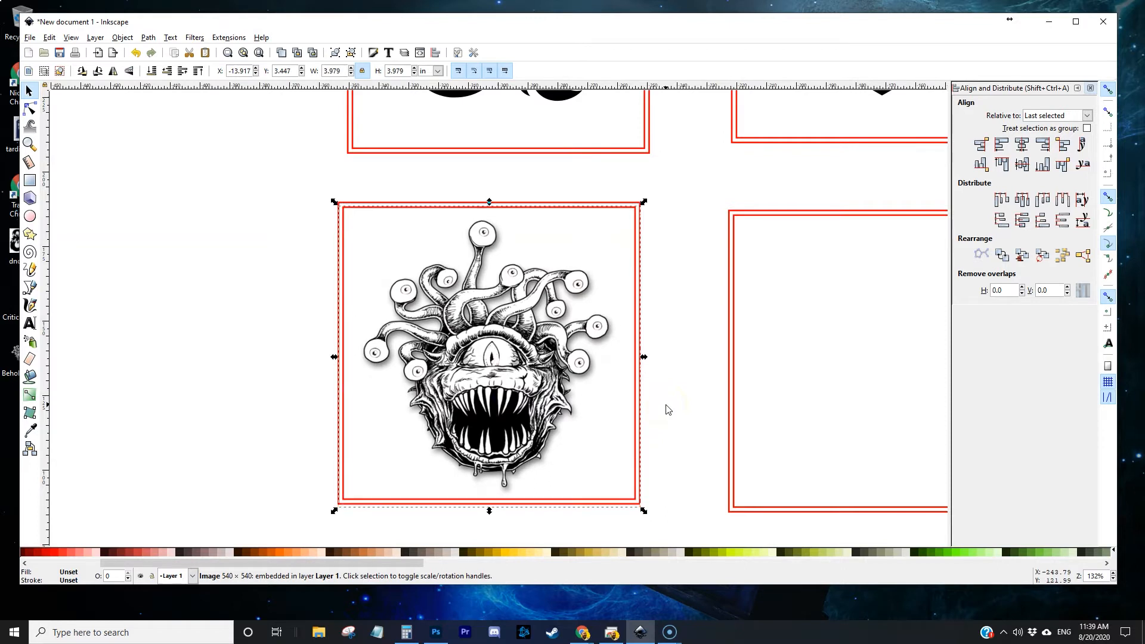
{"action": "left_click", "coordinate": [690, 392]}
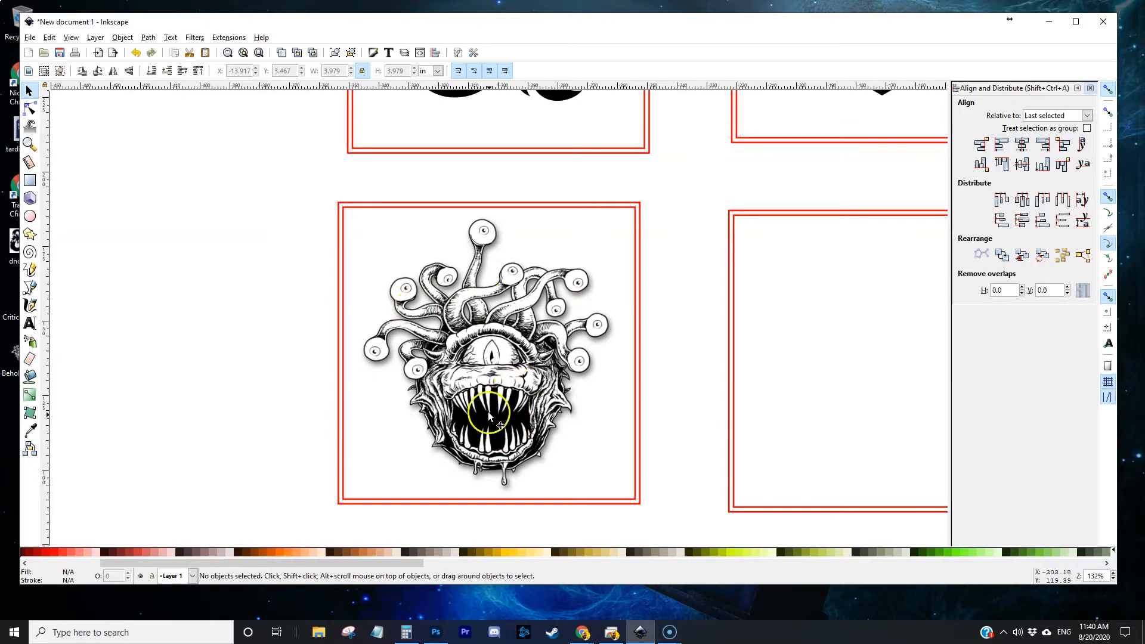
- Trace the beholder image with a brightness cutoff of 0.450 and move the traced path to the empty area left of the frames
{"action": "left_click", "coordinate": [499, 383]}
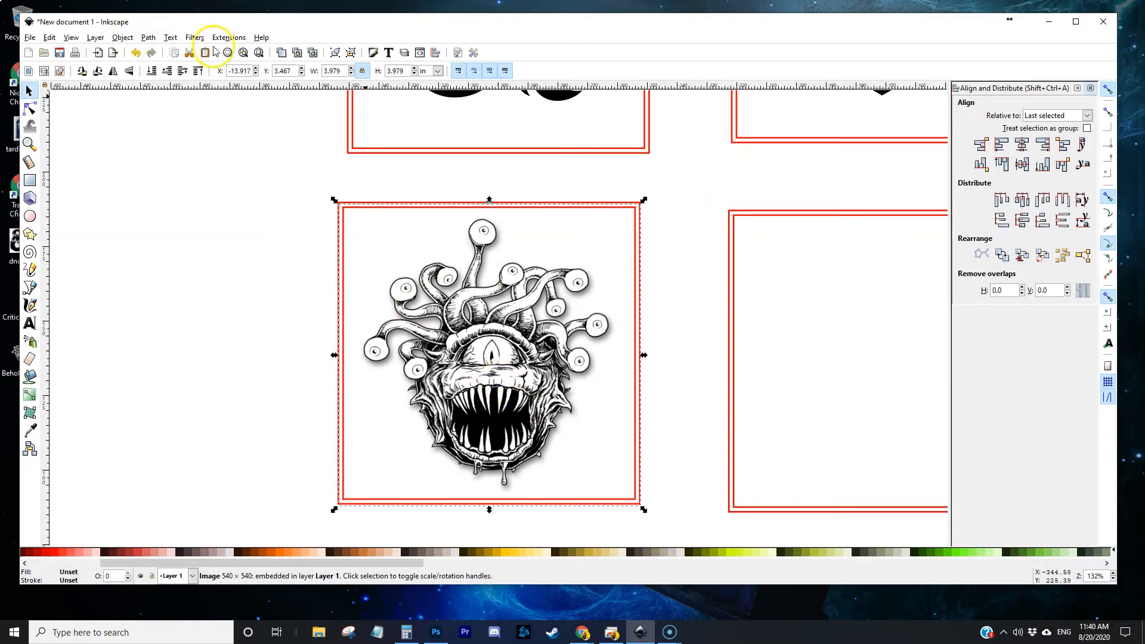
{"action": "left_click", "coordinate": [148, 38]}
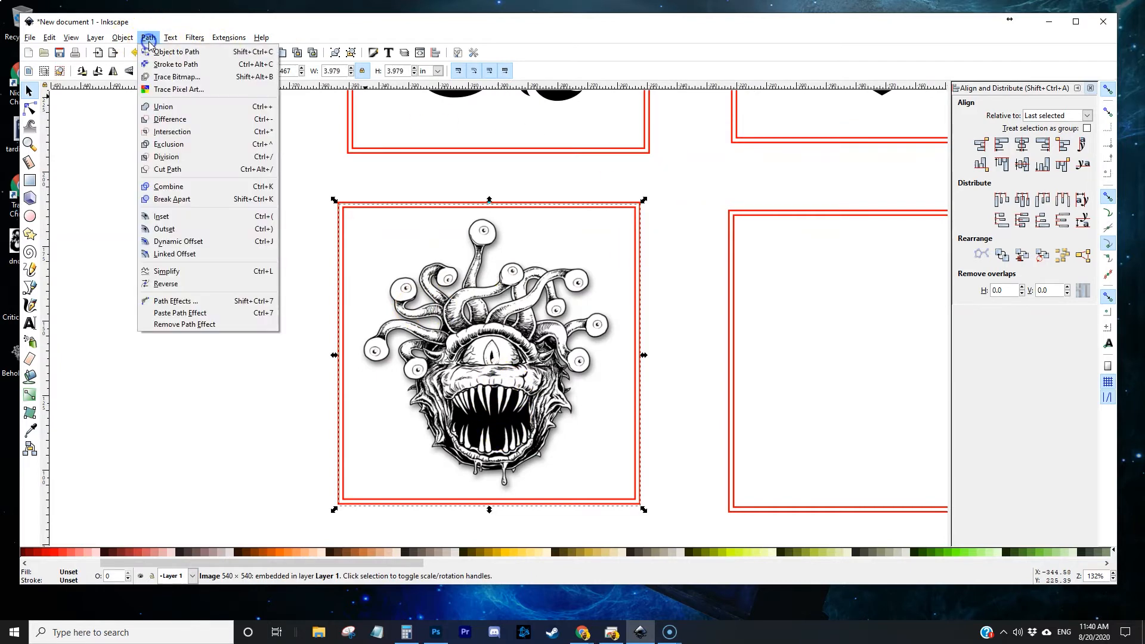
{"action": "left_click", "coordinate": [176, 76]}
{"action": "left_click", "coordinate": [1112, 194]}
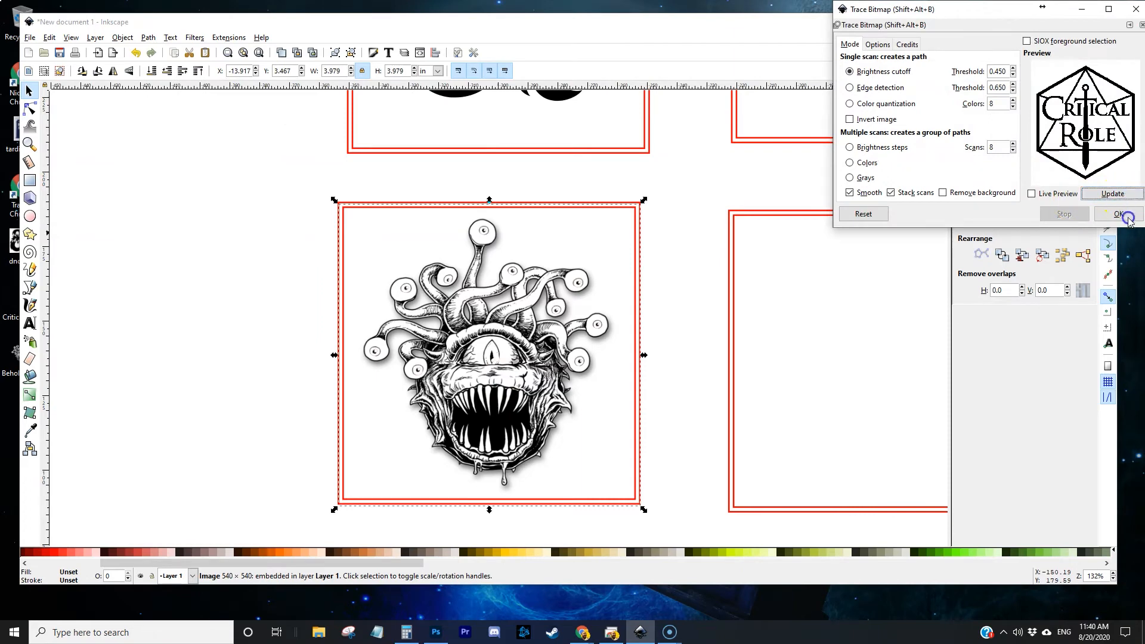
{"action": "left_click", "coordinate": [1119, 216]}
{"action": "mouse_move", "coordinate": [498, 393]}
{"action": "left_mouse_down"}
{"action": "mouse_move", "coordinate": [358, 376]}
{"action": "mouse_move", "coordinate": [195, 332]}
{"action": "left_mouse_up"}
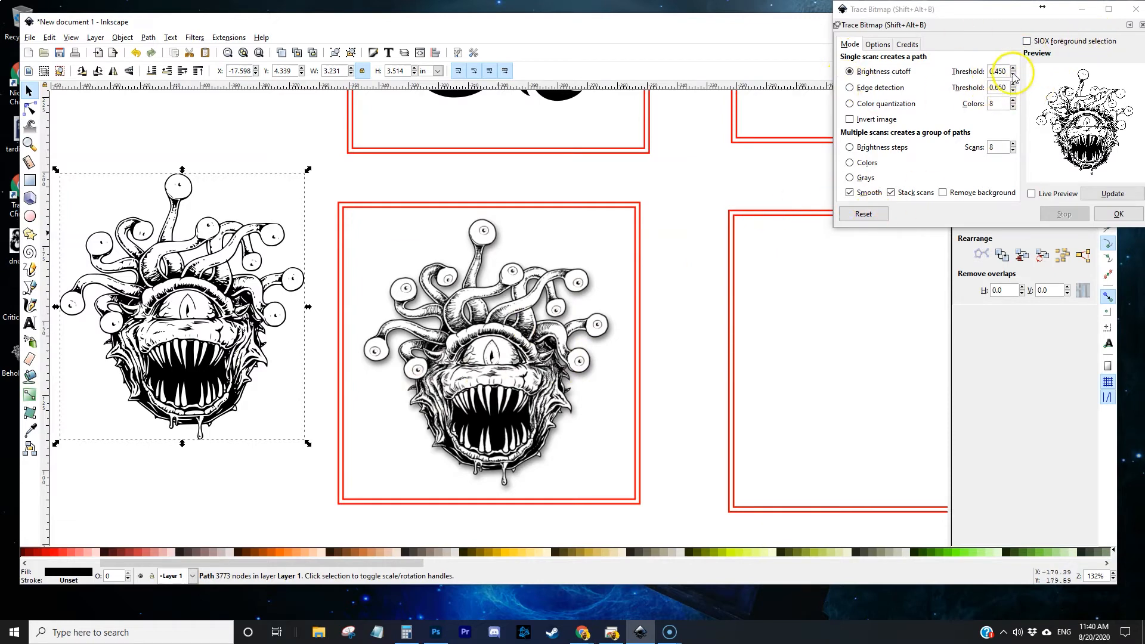
- Trace the beholder image again with a brightness cutoff of 0.300 and move the new path to its right for comparison
{"action": "left_click_drag", "start_coordinate": [1007, 24], "coordinate": [786, 145]}
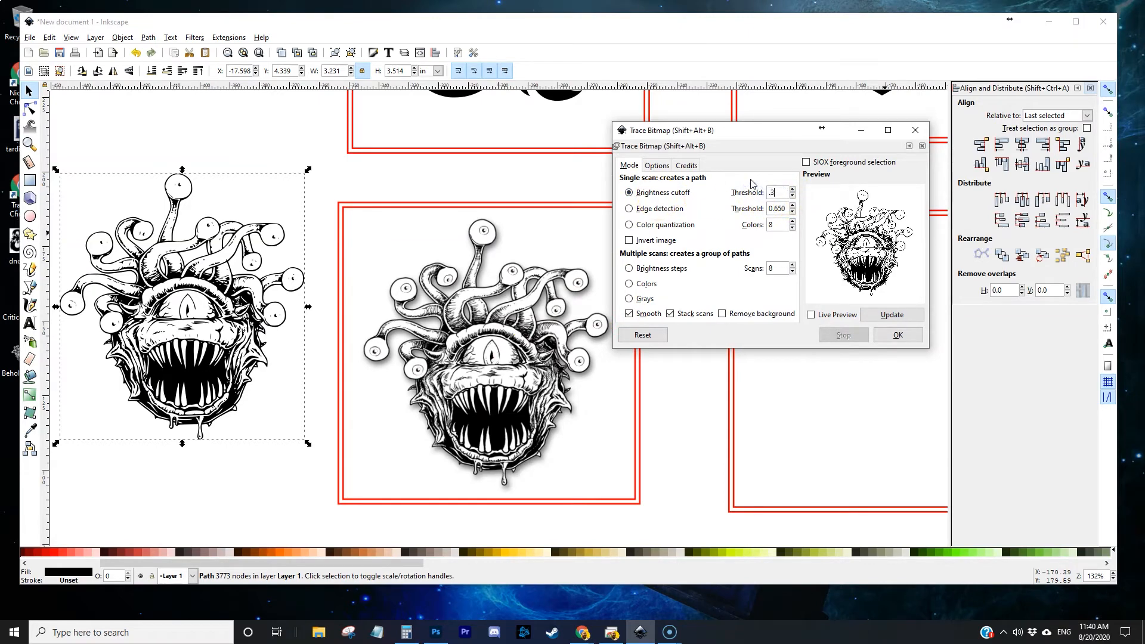
{"action": "left_click", "coordinate": [897, 335]}
{"action": "left_click", "coordinate": [495, 376]}
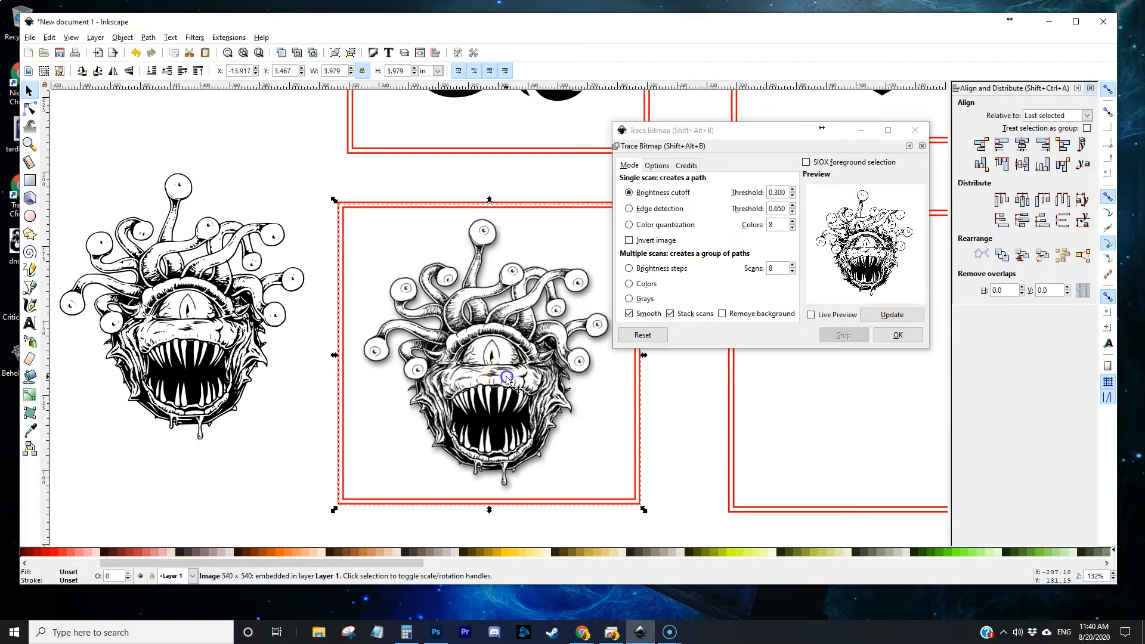
{"action": "left_click", "coordinate": [904, 335]}
{"action": "mouse_move", "coordinate": [531, 391]}
{"action": "left_mouse_down"}
{"action": "mouse_move", "coordinate": [631, 448]}
{"action": "mouse_move", "coordinate": [773, 480]}
{"action": "mouse_move", "coordinate": [749, 433]}
{"action": "left_mouse_up"}
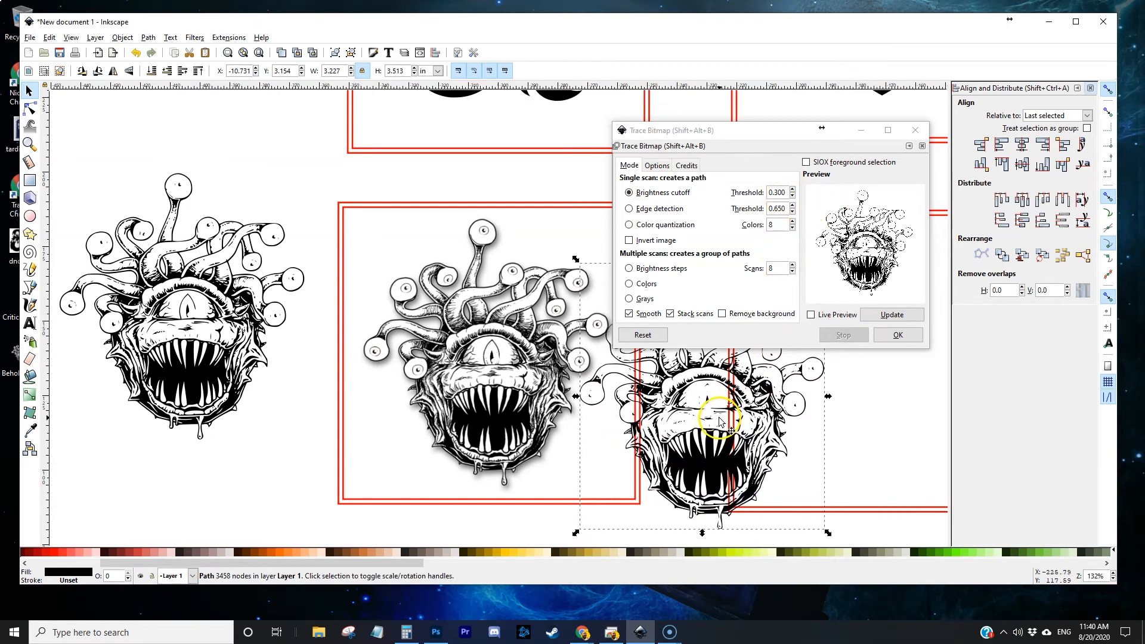
- Replace the 0.300 beholder trace with a trace at brightness cutoff 0.600, placing the path beside the source image
{"action": "key", "text": "Delete"}
{"action": "left_click", "coordinate": [548, 373]}
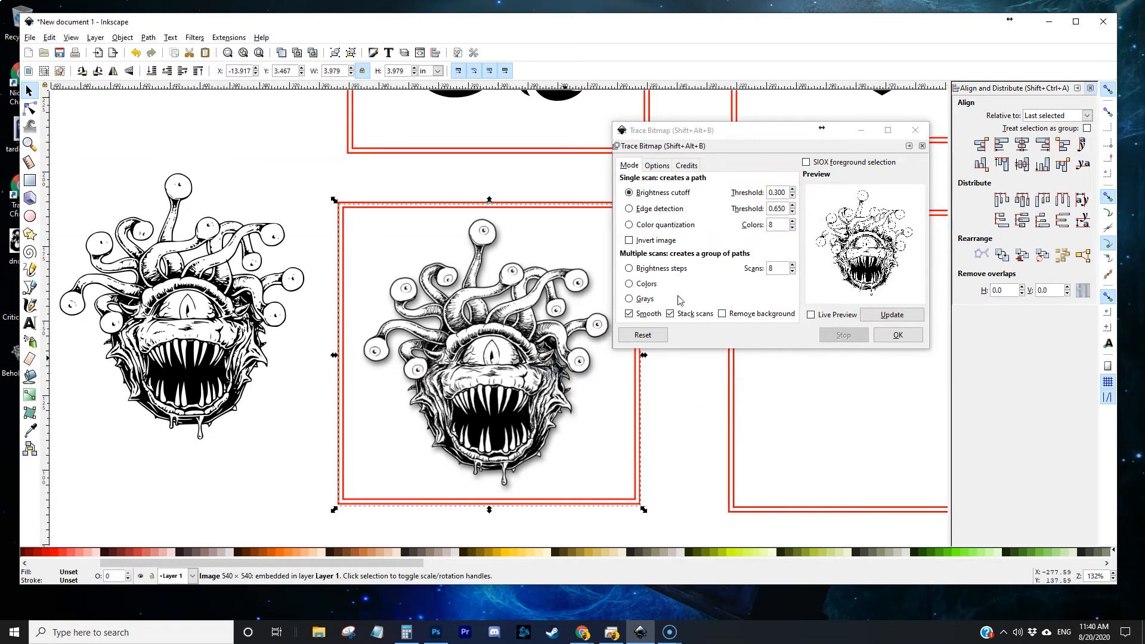
{"action": "left_click", "coordinate": [787, 191]}
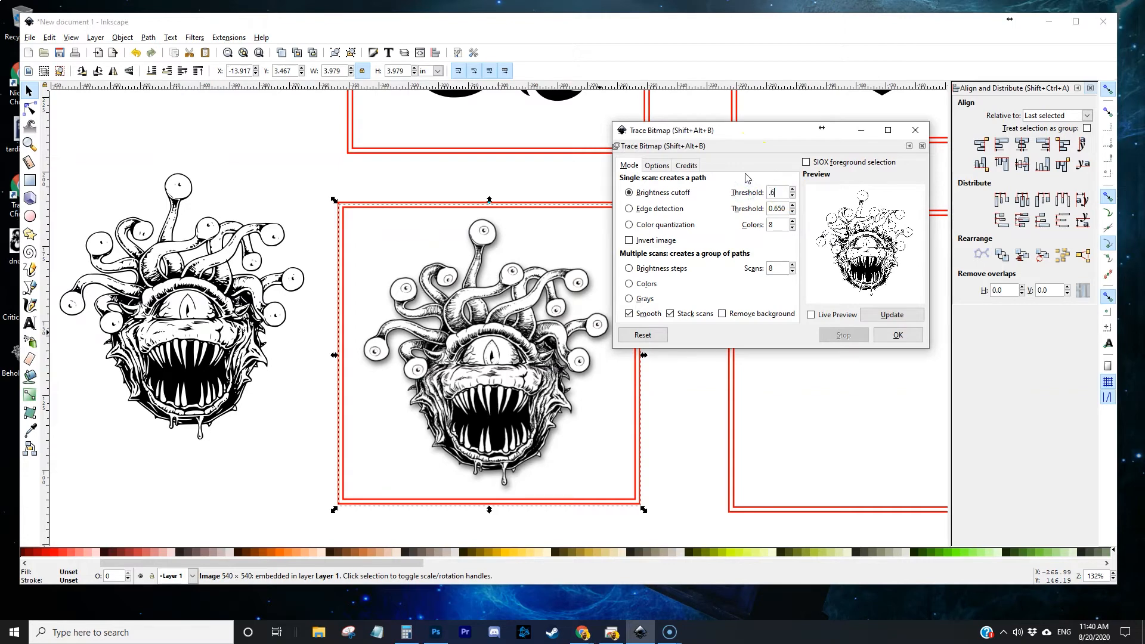
{"action": "left_click", "coordinate": [895, 335]}
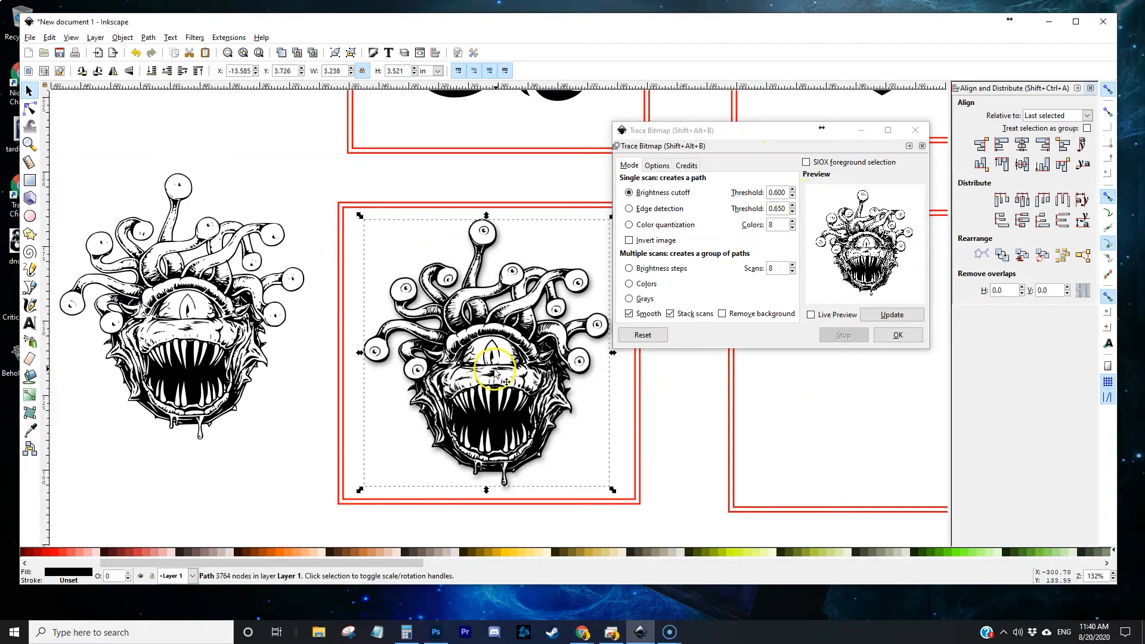
{"action": "left_click_drag", "start_coordinate": [492, 371], "coordinate": [701, 421]}
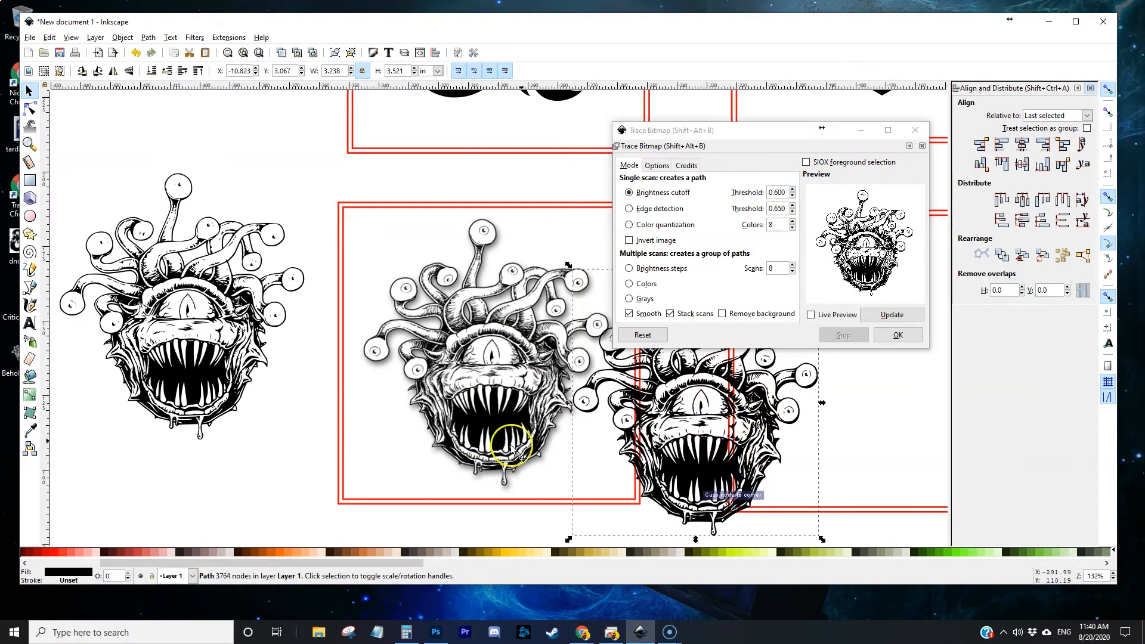
- Delete the beholder source image and the older comparison trace, and place the 0.600 trace inside the lower-left frame
{"action": "left_click", "coordinate": [493, 379]}
{"action": "key", "text": "Delete"}
{"action": "mouse_move", "coordinate": [705, 391]}
{"action": "left_mouse_down"}
{"action": "mouse_move", "coordinate": [496, 345]}
{"action": "mouse_move", "coordinate": [497, 335]}
{"action": "left_mouse_up"}
{"action": "left_click", "coordinate": [224, 285]}
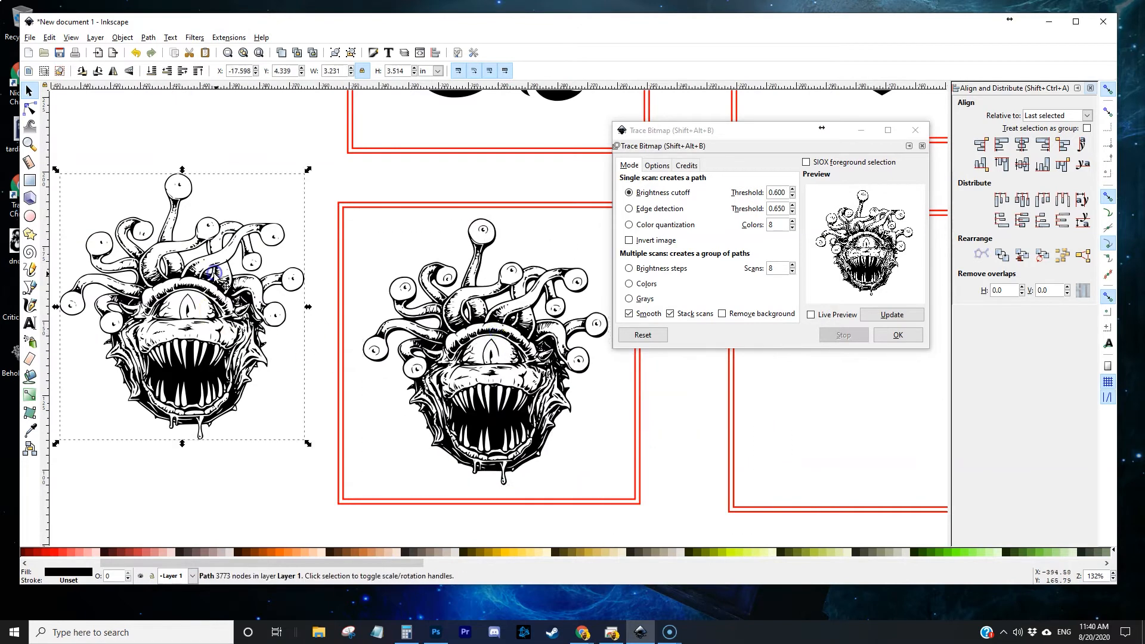
{"action": "left_click_drag", "start_coordinate": [222, 279], "coordinate": [515, 388]}
{"action": "scroll", "coordinate": [516, 388], "scroll_direction": "down", "scroll_amount": 2}
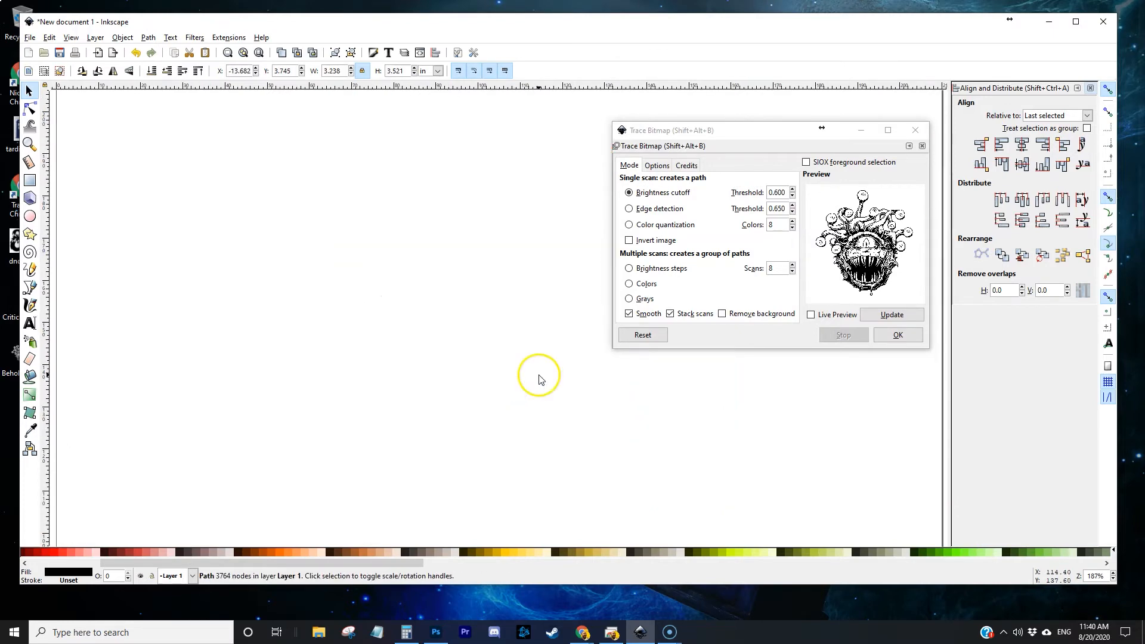
{"action": "scroll", "coordinate": [440, 375], "scroll_direction": "down", "scroll_amount": 2}
{"action": "scroll", "coordinate": [205, 375], "scroll_direction": "up", "scroll_amount": 1}
{"action": "left_click_drag", "start_coordinate": [204, 378], "coordinate": [416, 333]}
{"action": "scroll", "coordinate": [416, 331], "scroll_direction": "up", "scroll_amount": 3}
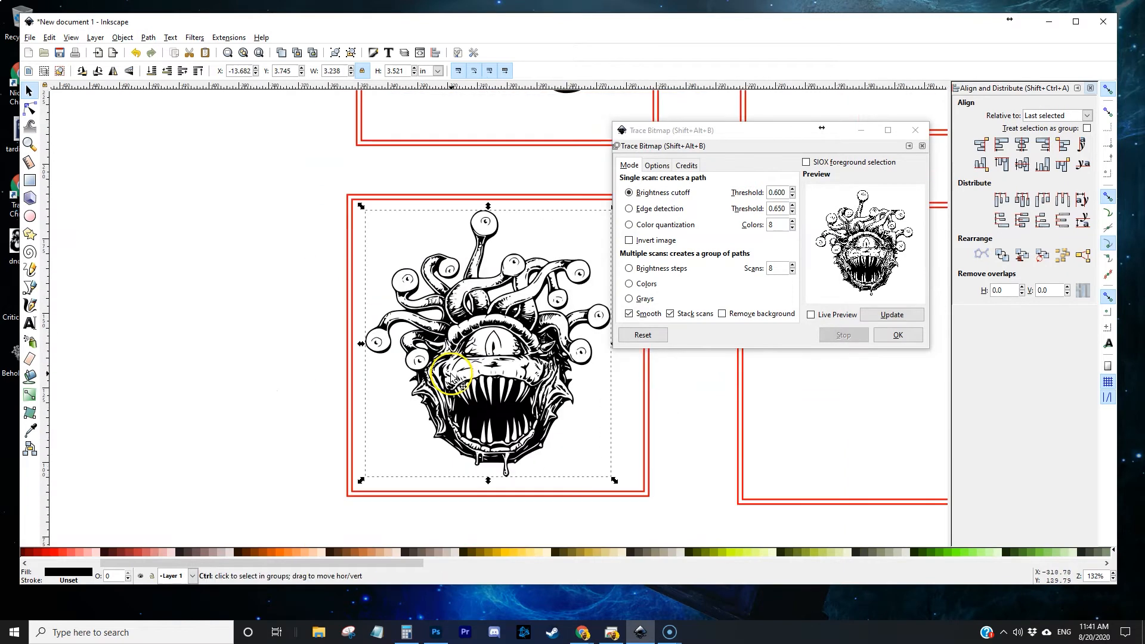
- Center the beholder trace horizontally on the lower-left frame, nudge it down, and close the bitmap tracing dialog
{"action": "left_click", "coordinate": [644, 440], "text": "shift"}
{"action": "left_click", "coordinate": [1024, 144]}
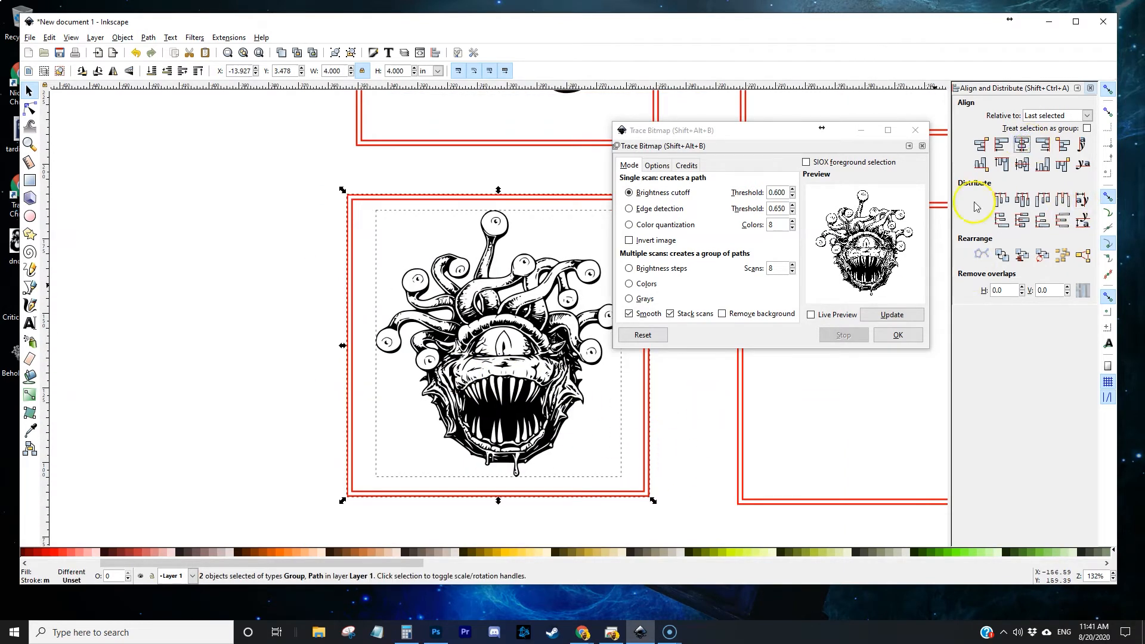
{"action": "left_click", "coordinate": [525, 411]}
{"action": "key", "text": "Down"}
{"action": "key", "text": "Down"}
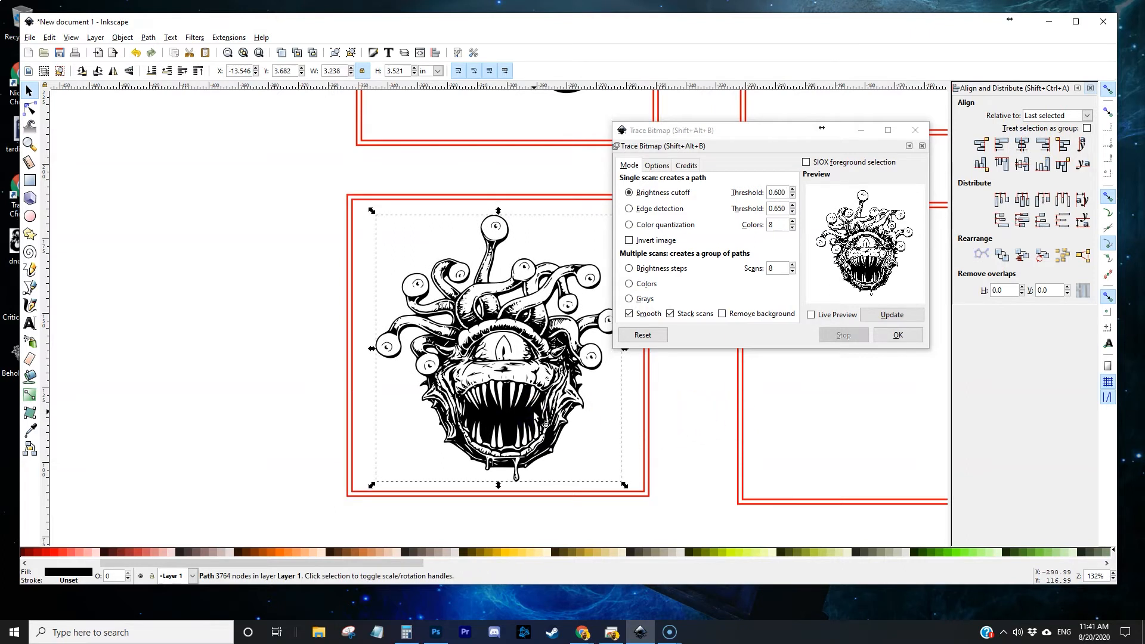
{"action": "left_click", "coordinate": [923, 146]}
{"action": "left_click", "coordinate": [693, 366]}
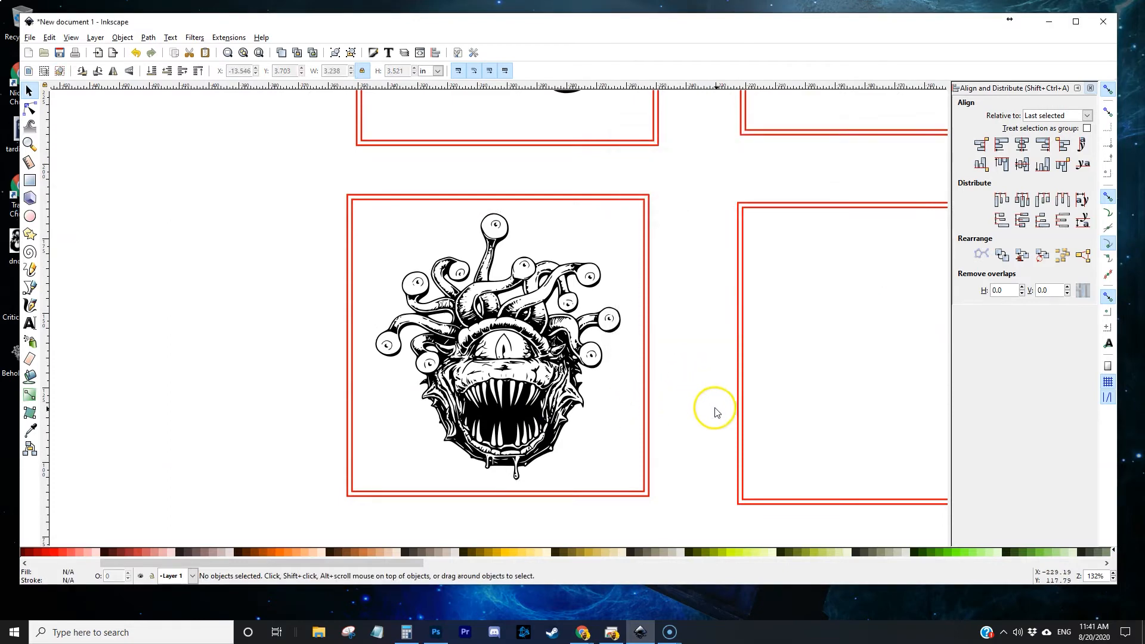
- Switch to Chrome and copy the Vintage RPG orc page image from the "orcs d&d 1st edition" image results
{"action": "scroll", "coordinate": [718, 412], "scroll_direction": "down", "scroll_amount": 2}
{"action": "left_click_drag", "start_coordinate": [737, 411], "coordinate": [504, 399]}
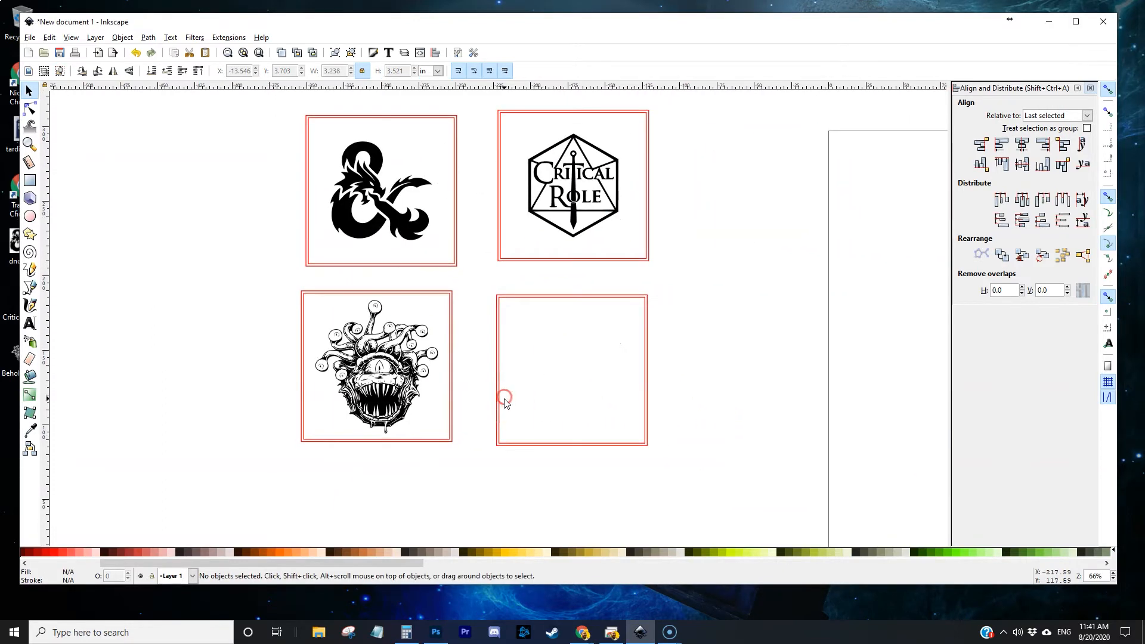
{"action": "key", "text": "alt+Tab"}
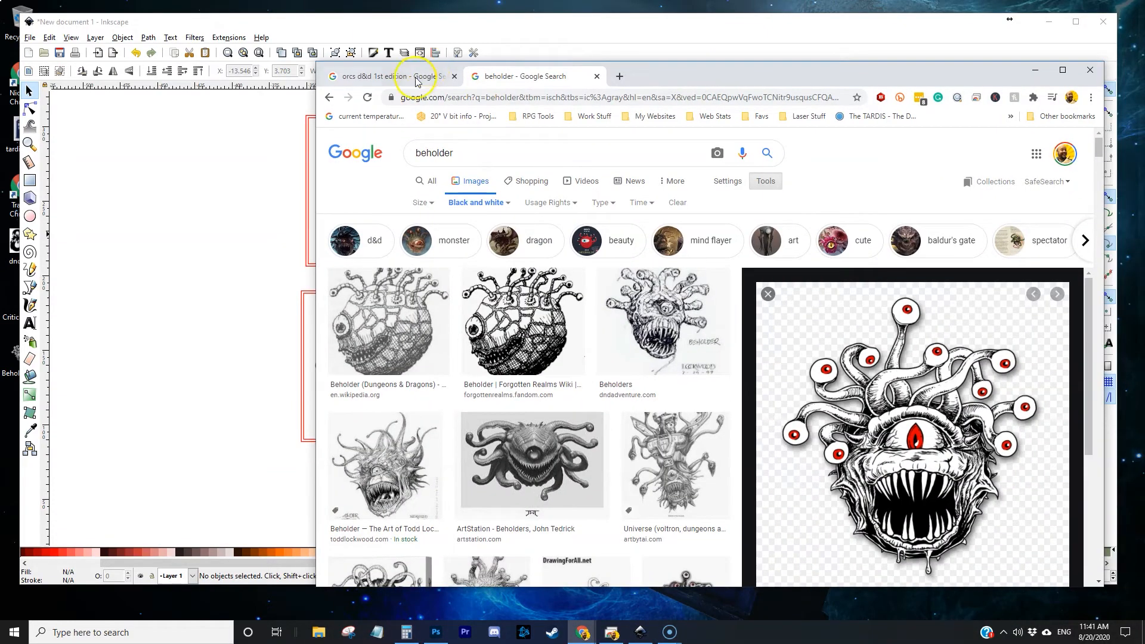
{"action": "left_click", "coordinate": [417, 77]}
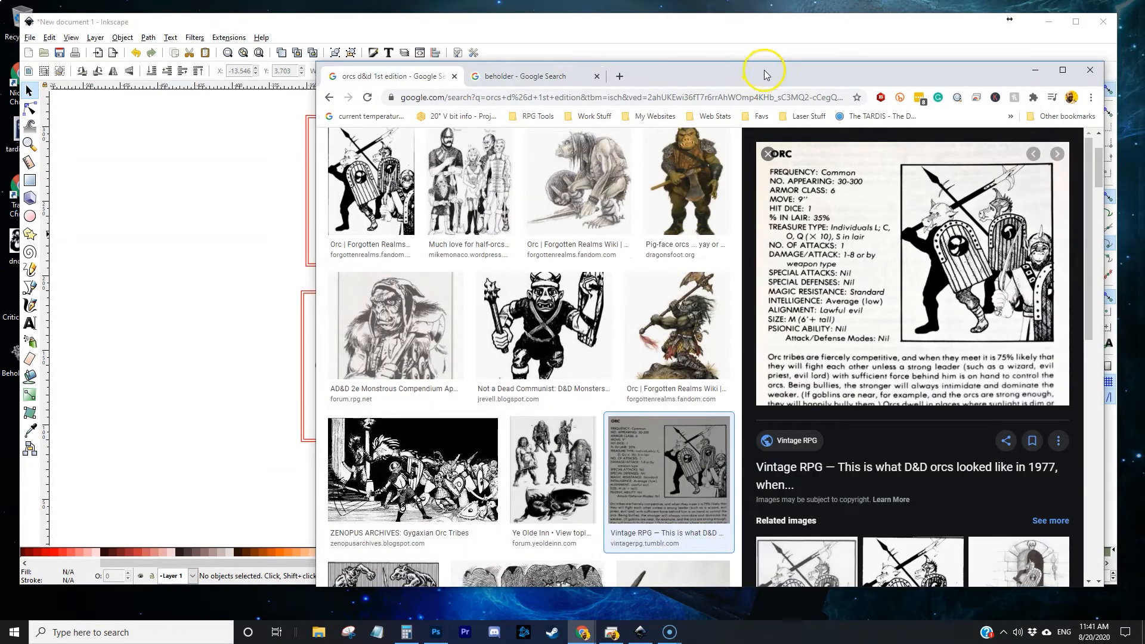
{"action": "left_click_drag", "start_coordinate": [761, 70], "coordinate": [616, 60]}
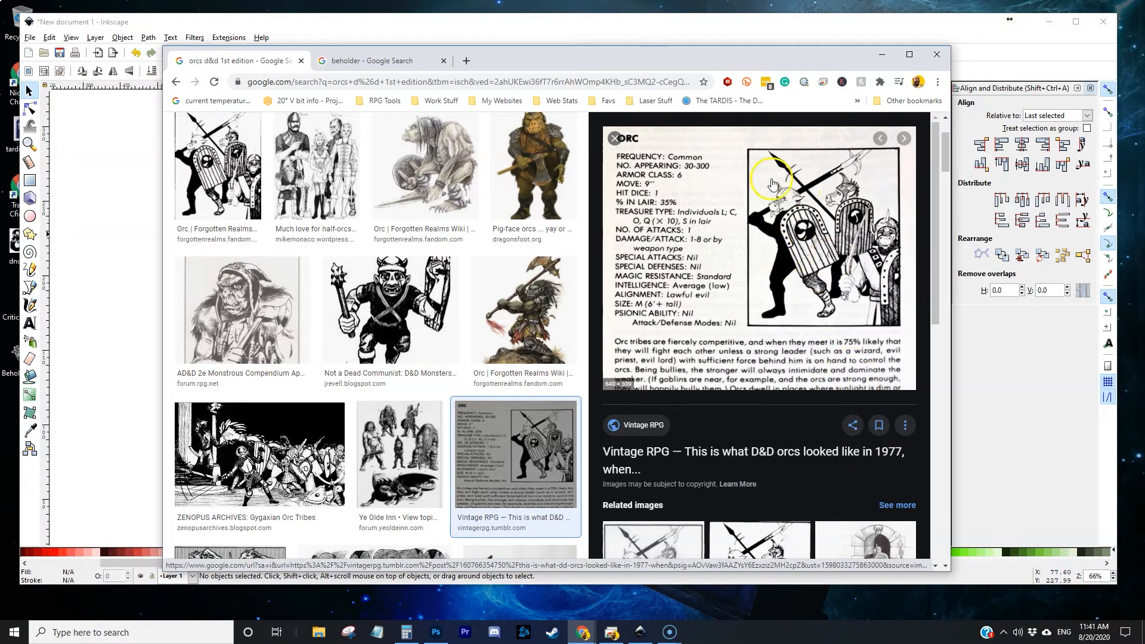
{"action": "right_click", "coordinate": [765, 237]}
{"action": "left_click", "coordinate": [846, 373]}
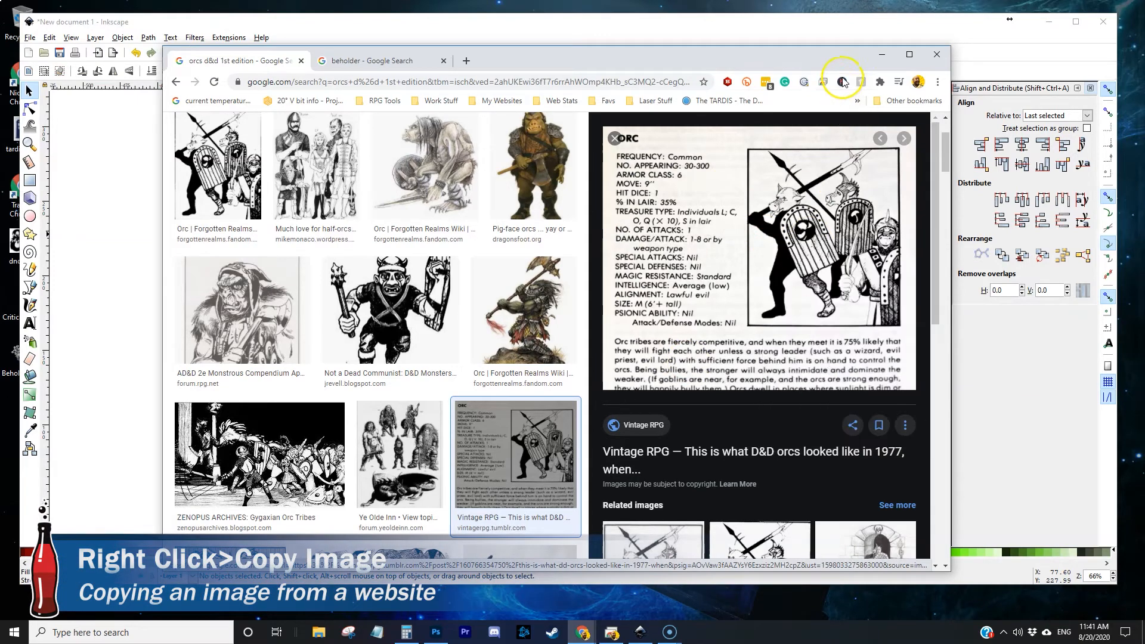
- Paste the copied orc image into the Inkscape drawing and scale it to about 4.74 by 3.99 in
{"action": "key", "text": "alt+Tab"}
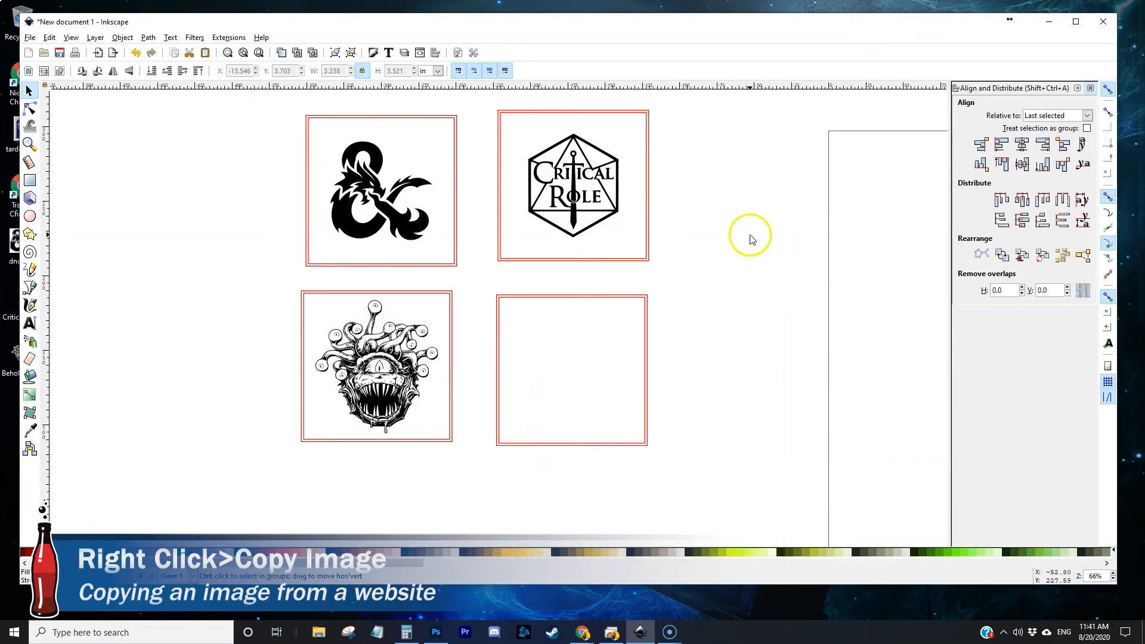
{"action": "key", "text": "ctrl+v"}
{"action": "left_click_drag", "start_coordinate": [783, 250], "coordinate": [657, 398]}
{"action": "scroll", "coordinate": [762, 463], "scroll_direction": "up", "scroll_amount": 2}
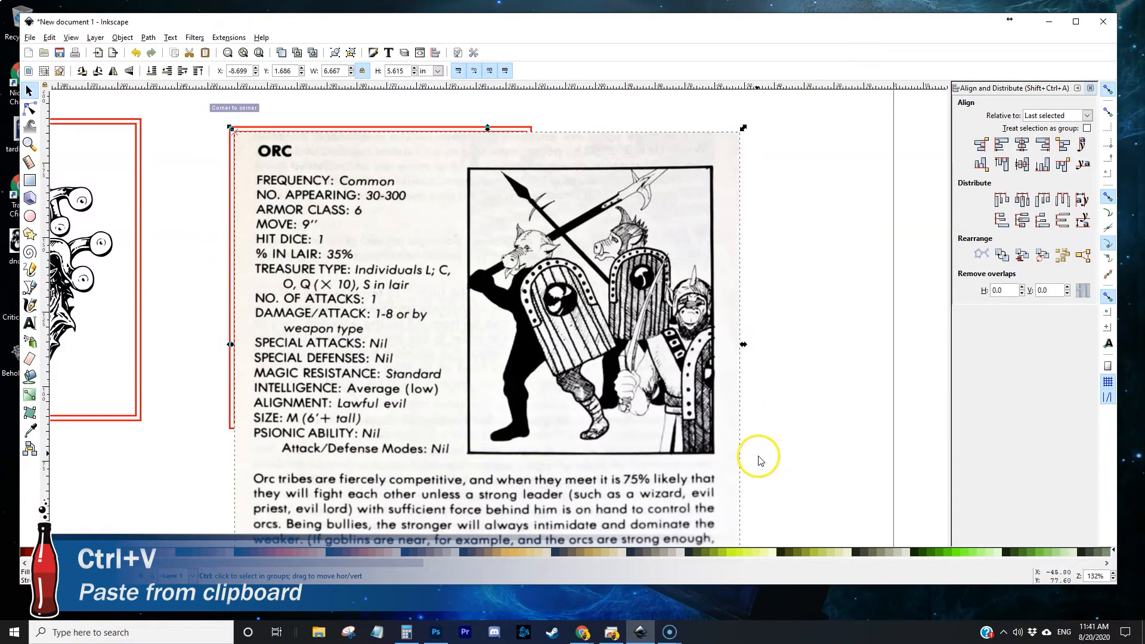
{"action": "left_click_drag", "start_coordinate": [743, 129], "coordinate": [610, 251]}
{"action": "left_click_drag", "start_coordinate": [505, 323], "coordinate": [591, 203]}
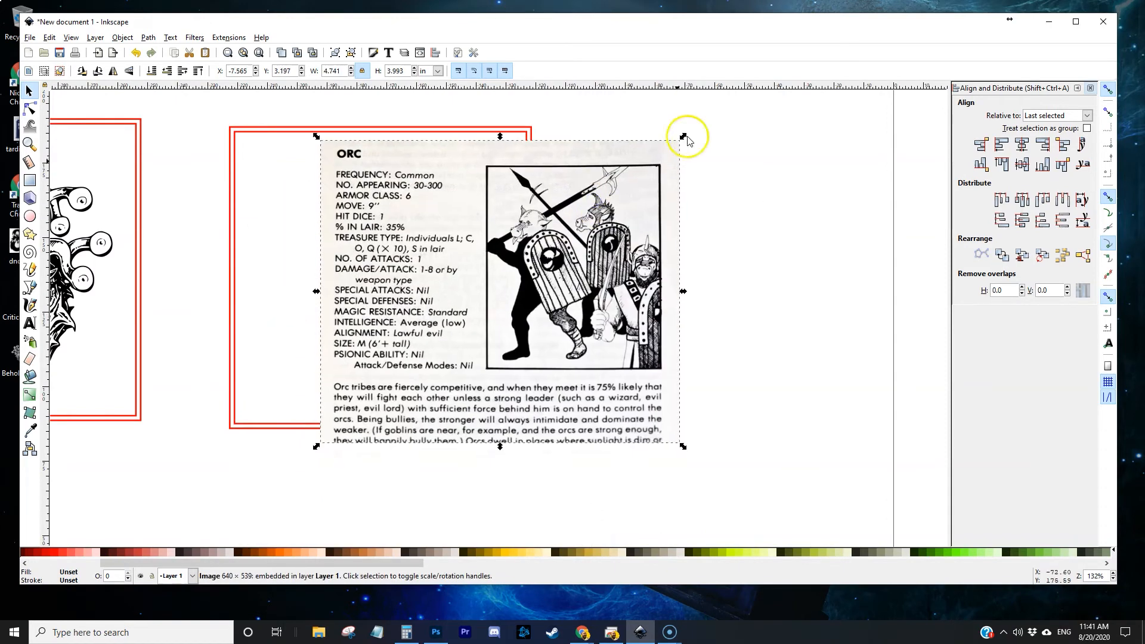
- Send the orc image behind the lower-right frame, scale it to about 4.61 by 3.88 in, and position it over the frame
{"action": "left_click_drag", "start_coordinate": [596, 262], "coordinate": [510, 252]}
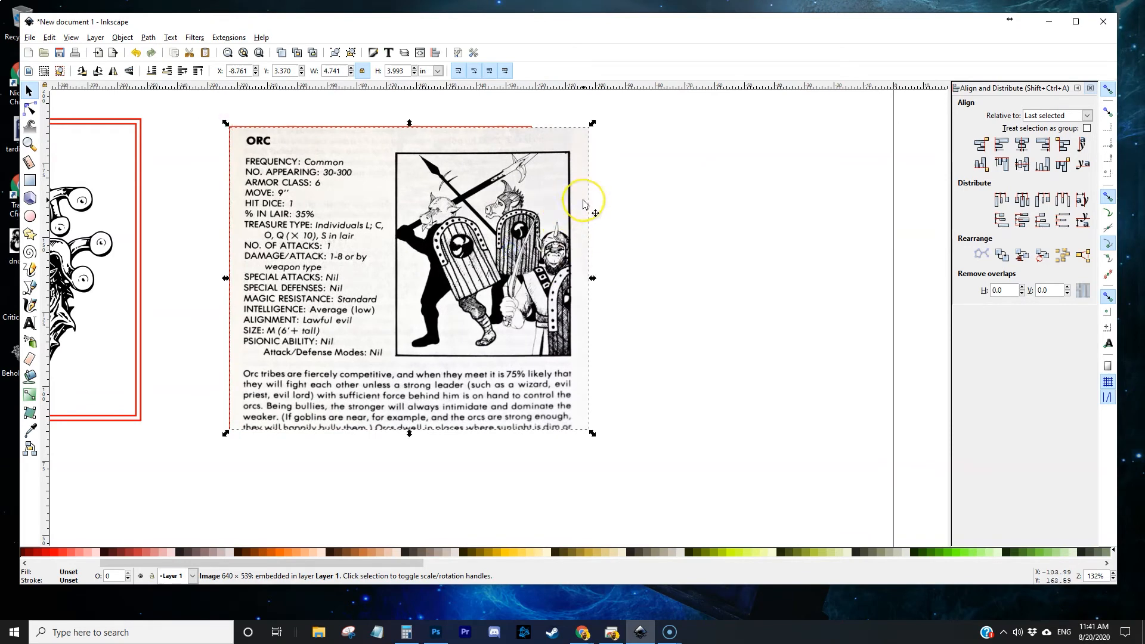
{"action": "left_click_drag", "start_coordinate": [491, 208], "coordinate": [500, 324]}
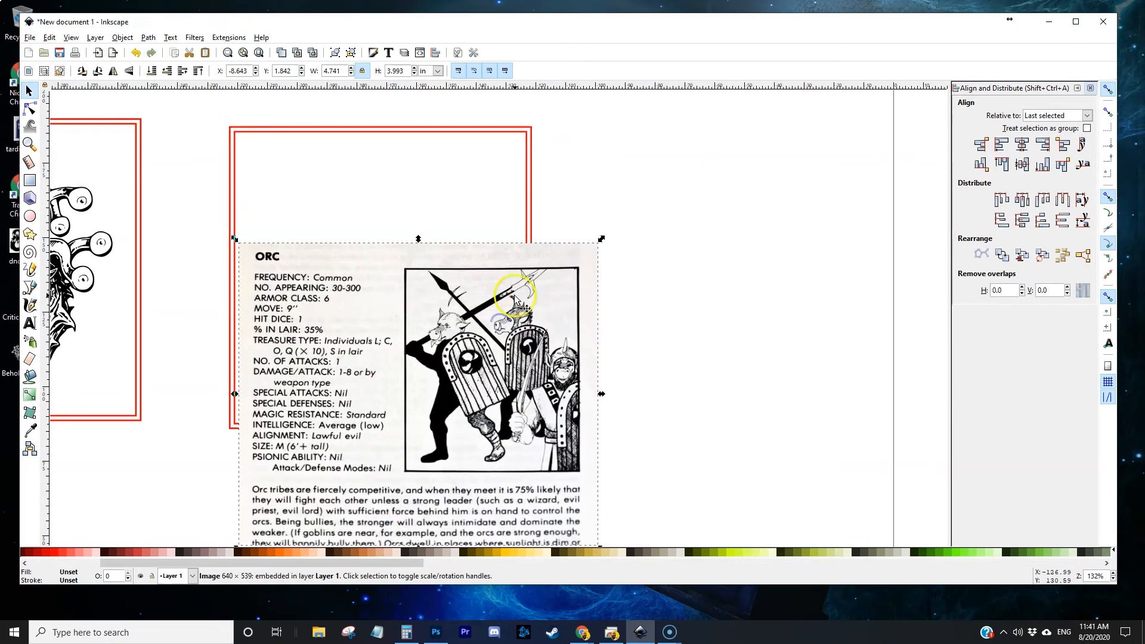
{"action": "left_click_drag", "start_coordinate": [530, 301], "coordinate": [556, 203]}
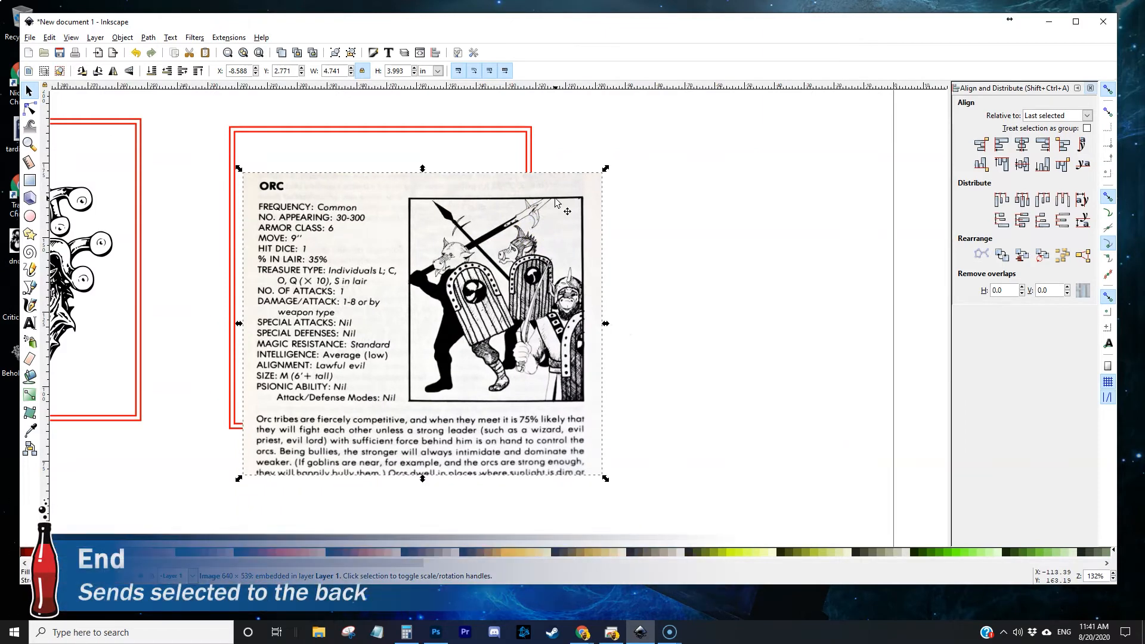
{"action": "key", "text": "End"}
{"action": "left_click_drag", "start_coordinate": [333, 224], "coordinate": [318, 182]}
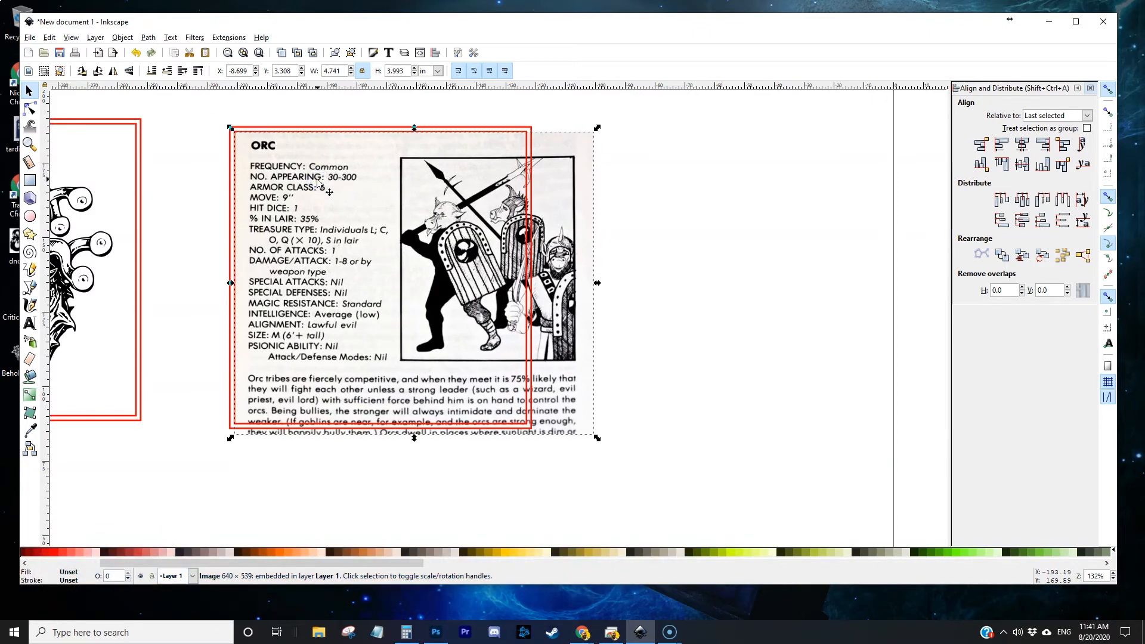
{"action": "mouse_move", "coordinate": [597, 437]}
{"action": "left_mouse_down"}
{"action": "mouse_move", "coordinate": [552, 412]}
{"action": "mouse_move", "coordinate": [588, 440]}
{"action": "left_mouse_up"}
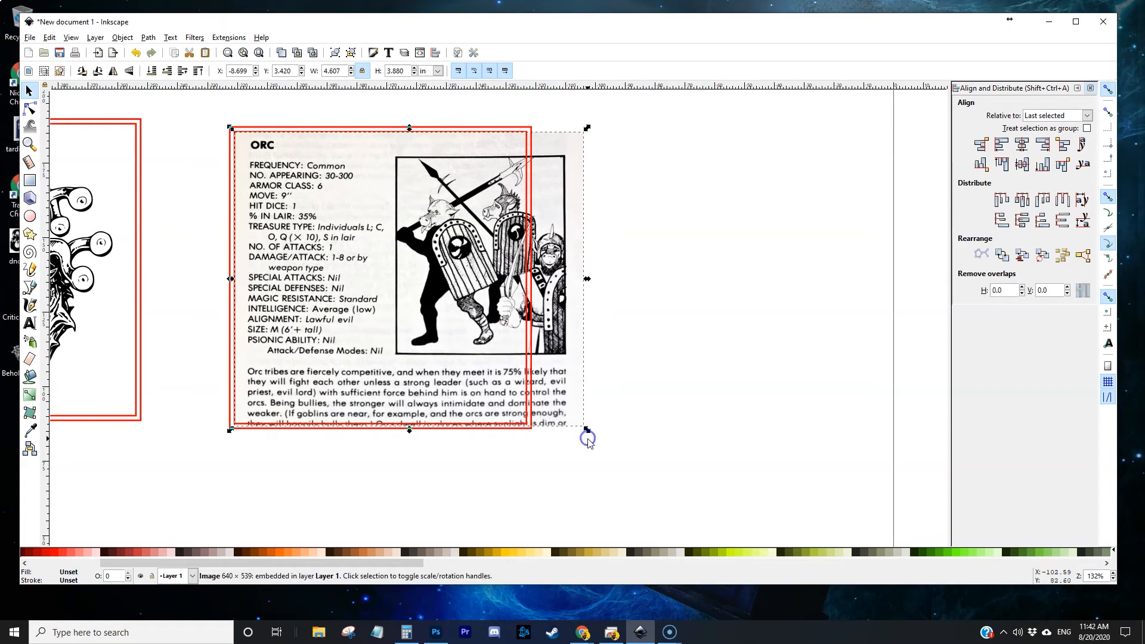
{"action": "key", "text": "Left"}
{"action": "key", "text": "Left"}
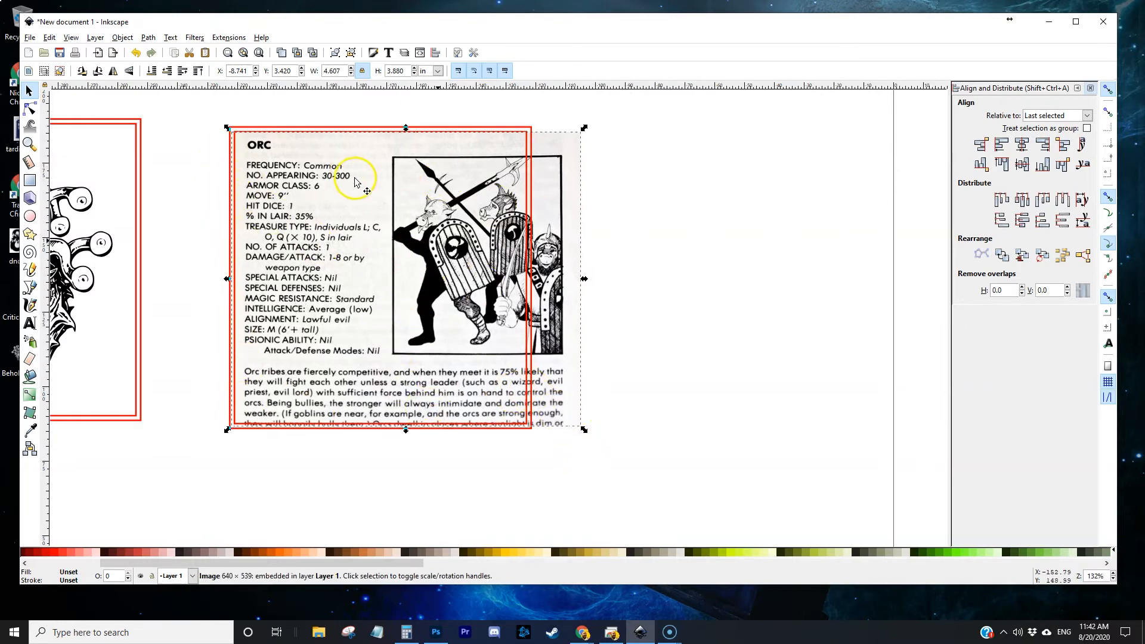
- Save the document to the Desktop as an Inkscape SVG named DND Tiles
{"action": "left_click", "coordinate": [703, 380]}
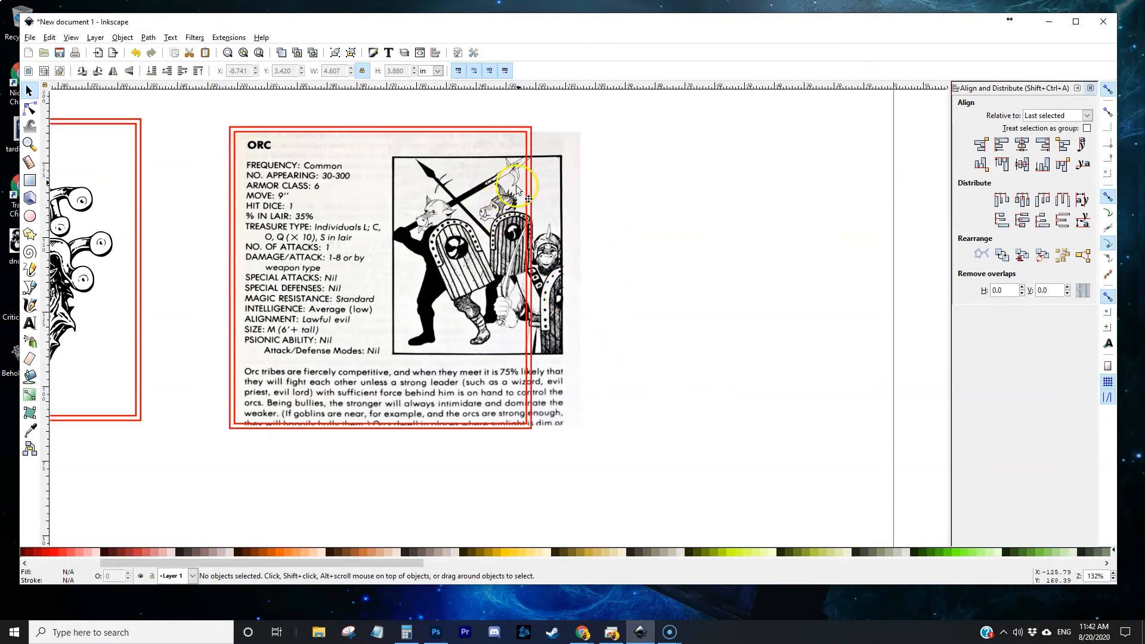
{"action": "scroll", "coordinate": [677, 334], "scroll_direction": "down", "scroll_amount": 2, "text": "ctrl"}
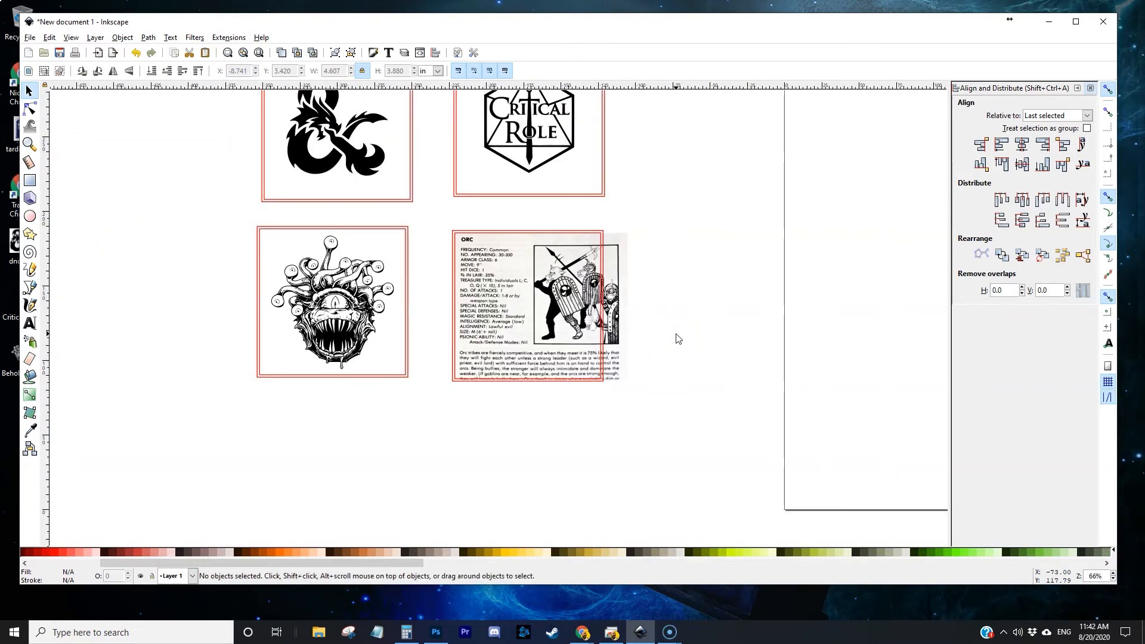
{"action": "scroll", "coordinate": [685, 333], "scroll_direction": "down", "scroll_amount": 1, "text": "ctrl"}
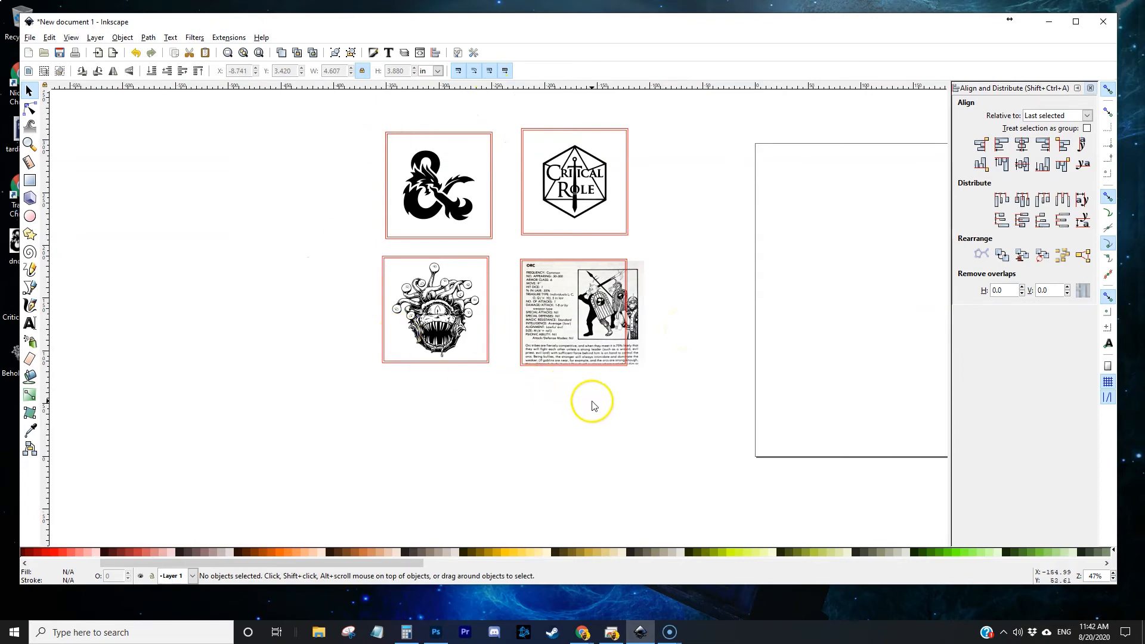
{"action": "left_click", "coordinate": [60, 55]}
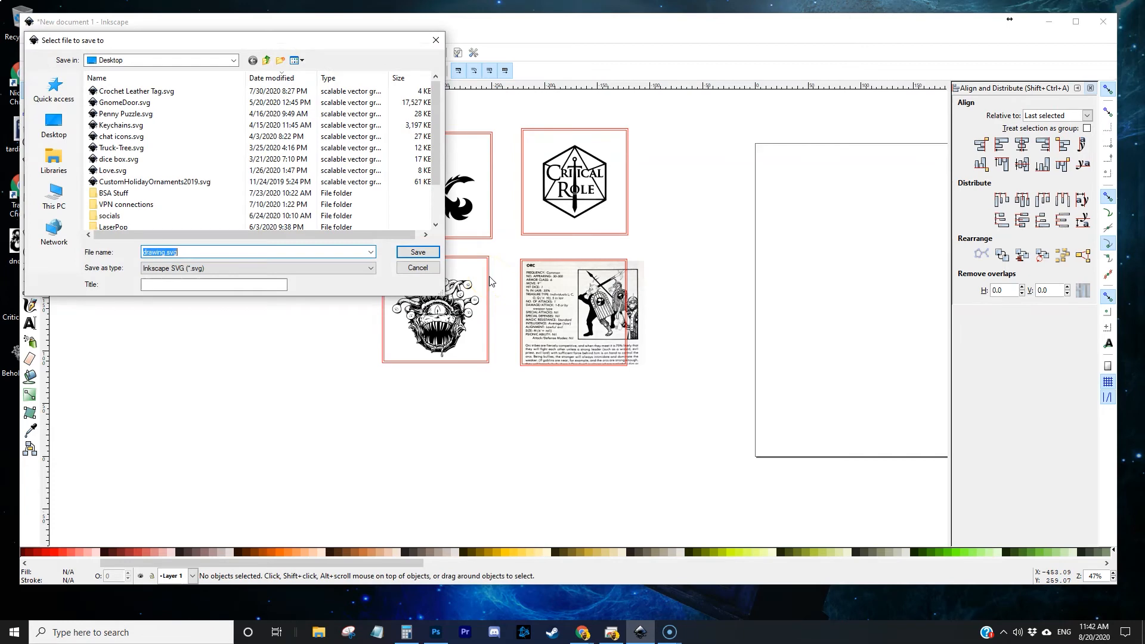
{"action": "type", "text": "DND Tiles"}
{"action": "key", "text": "Return"}
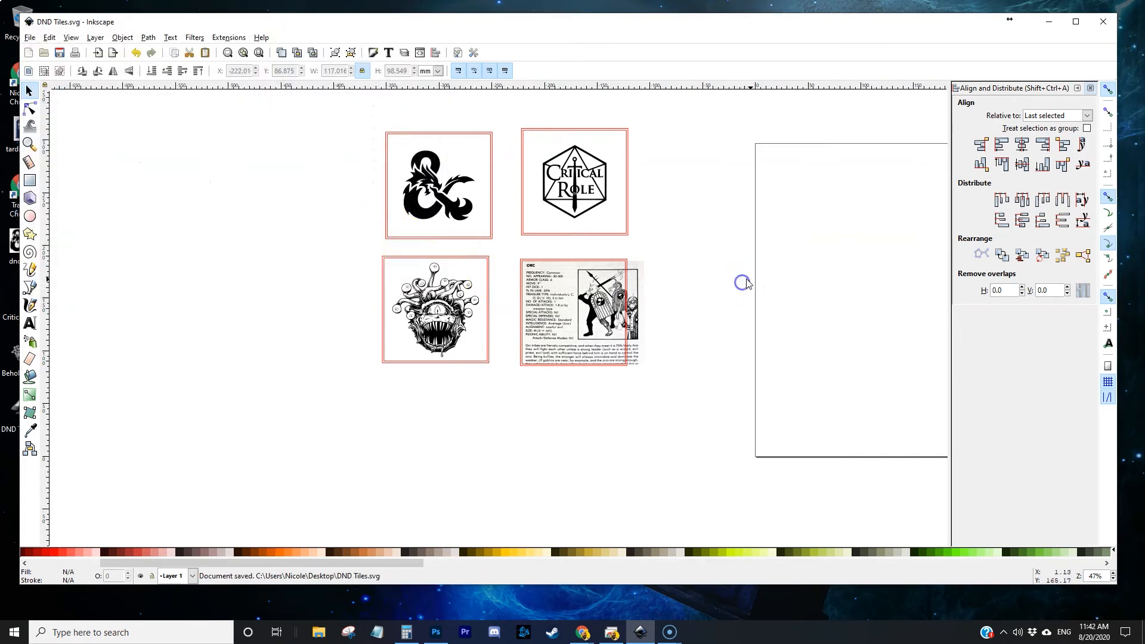
- Delete the Critical Role, orc and beholder tiles together with their frames, keeping only the dragon ampersand tile
{"action": "left_click_drag", "start_coordinate": [693, 124], "coordinate": [506, 442]}
{"action": "key", "text": "Delete"}
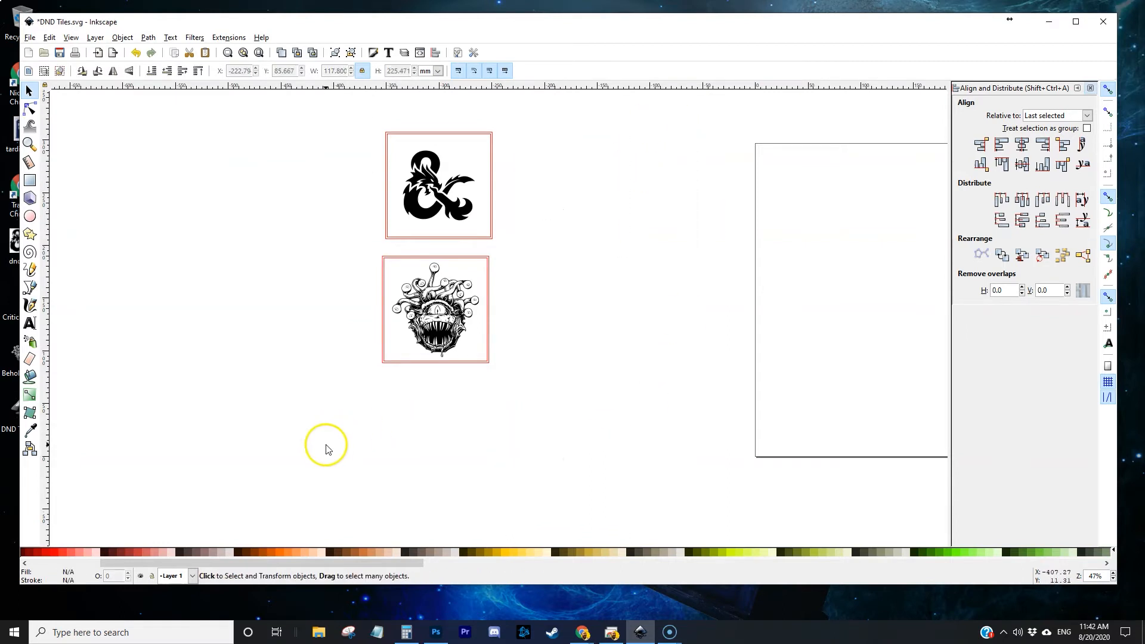
{"action": "left_click_drag", "start_coordinate": [298, 243], "coordinate": [579, 393]}
{"action": "key", "text": "Delete"}
- Select the dragon ampersand tile with its frame and resize the document page to the selection with zero margins
{"action": "left_click_drag", "start_coordinate": [325, 121], "coordinate": [594, 292]}
{"action": "left_click", "coordinate": [29, 37]}
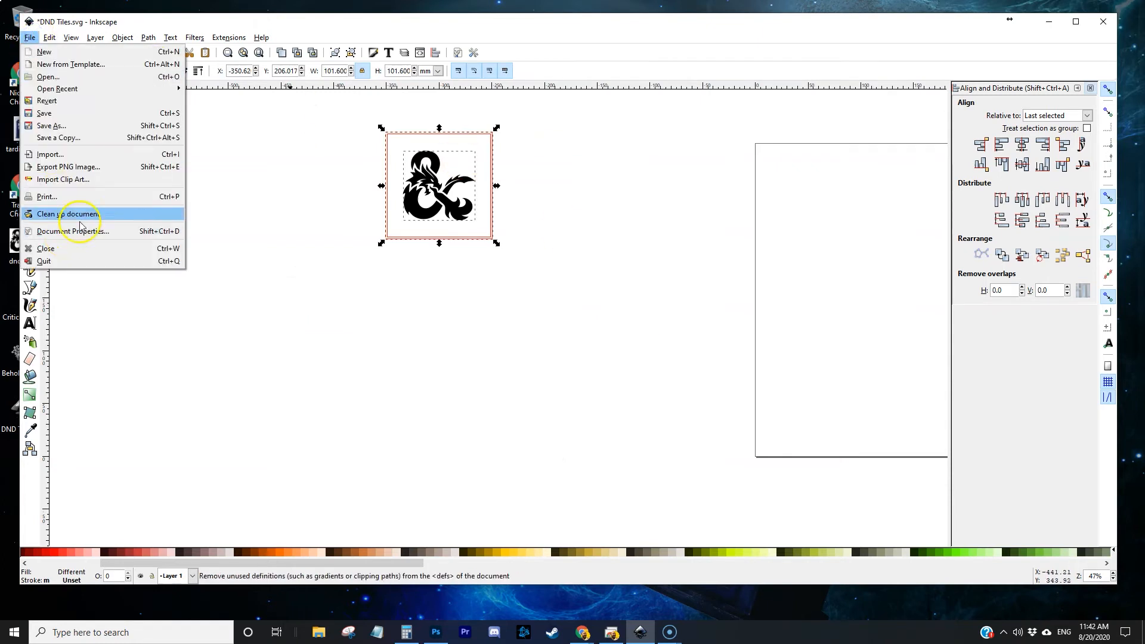
{"action": "left_click", "coordinate": [90, 234]}
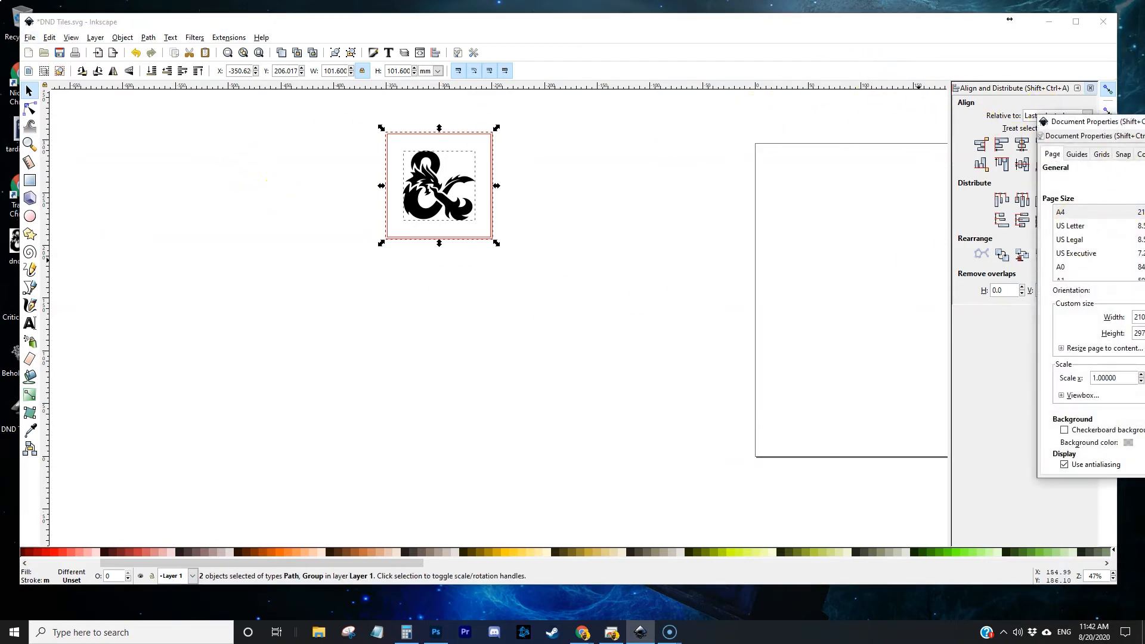
{"action": "left_click_drag", "start_coordinate": [1074, 122], "coordinate": [482, 116]}
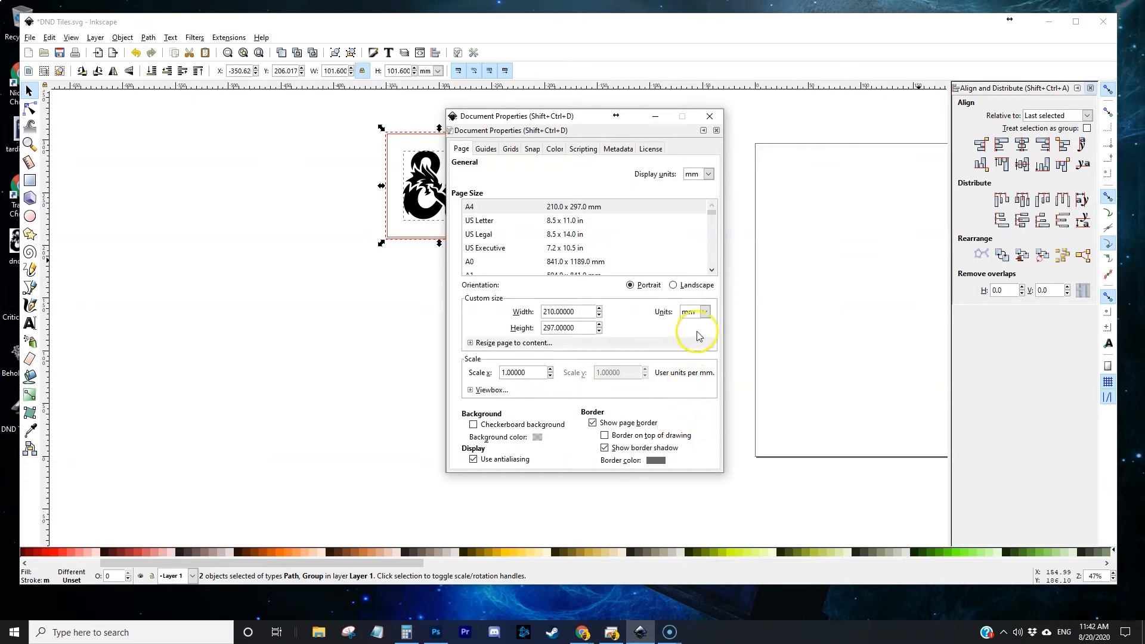
{"action": "left_click", "coordinate": [494, 344]}
{"action": "left_click", "coordinate": [584, 408]}
{"action": "left_click_drag", "start_coordinate": [561, 120], "coordinate": [718, 115]}
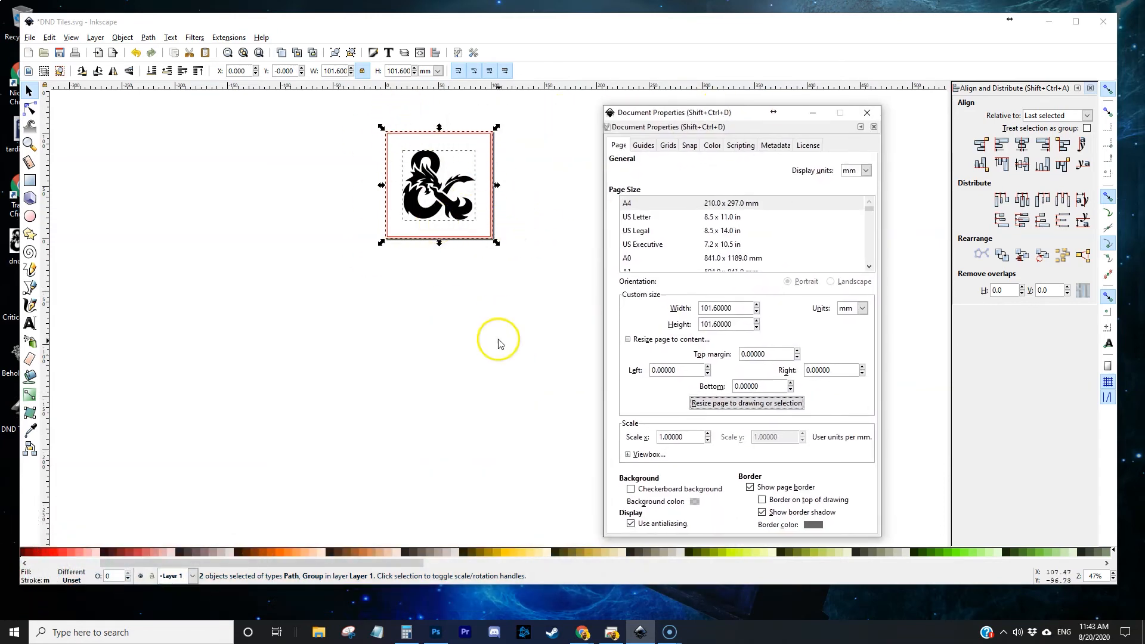
- Save the fitted dragon ampersand tile to the Desktop as a new SVG named dnd1
{"action": "left_click", "coordinate": [29, 37]}
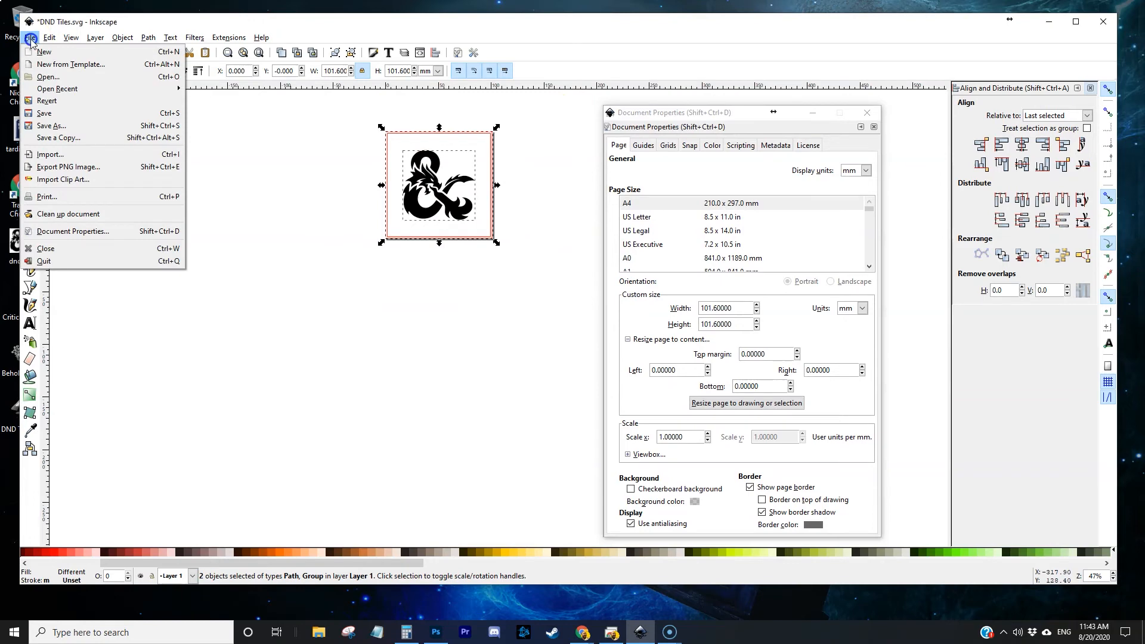
{"action": "left_click", "coordinate": [54, 140]}
{"action": "type", "text": "dnd1"}
{"action": "left_click", "coordinate": [421, 253]}
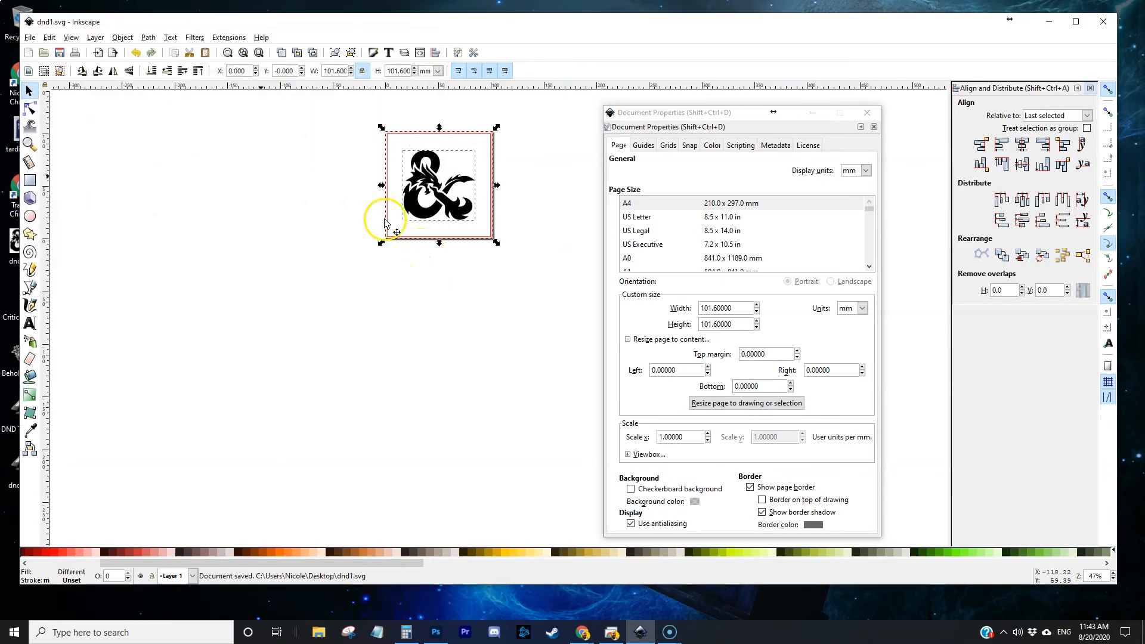
{"action": "left_click", "coordinate": [212, 327]}
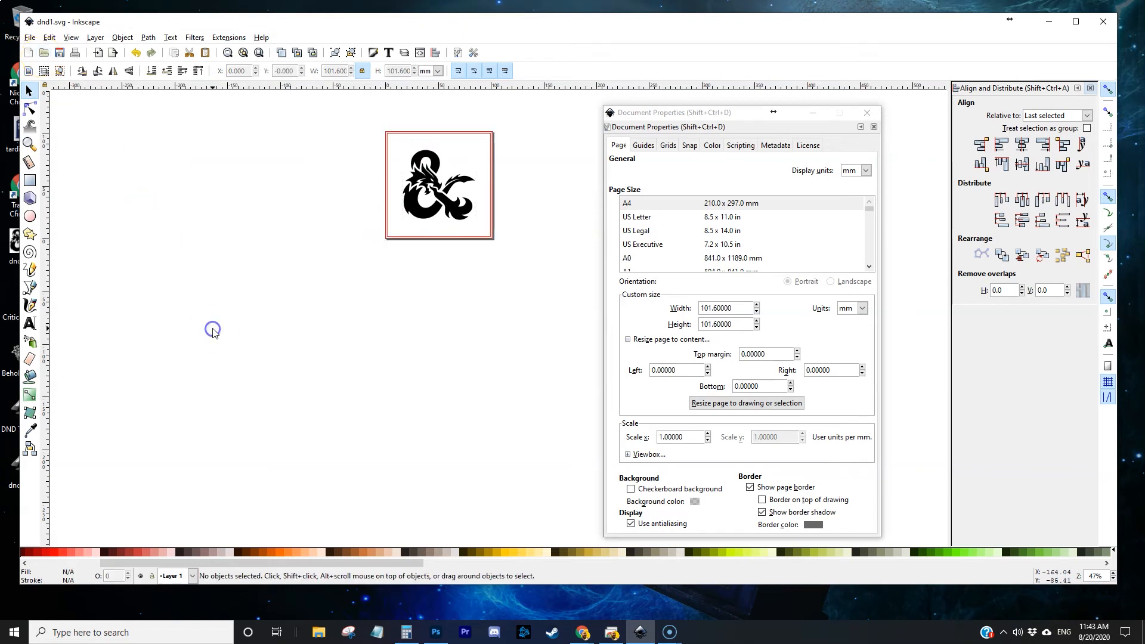
- Undo the page resize and tile deletions, and delete the dragon ampersand, beholder and orc tiles with their frames, keeping only Critical Role
{"action": "key", "text": "ctrl+z"}
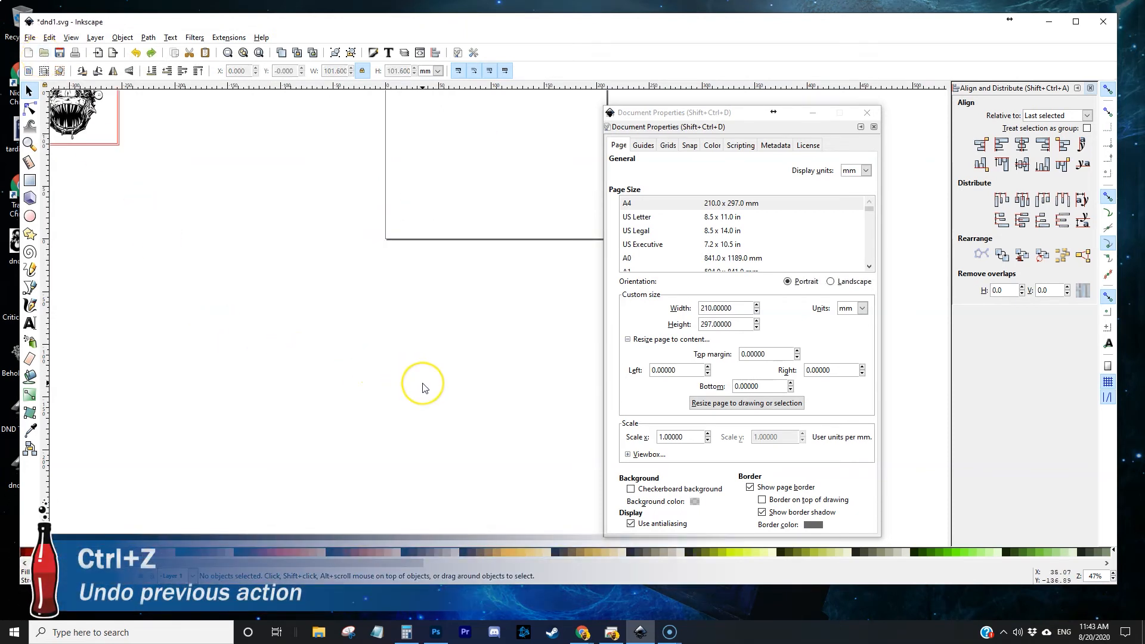
{"action": "scroll", "coordinate": [422, 386], "scroll_direction": "down", "scroll_amount": 3}
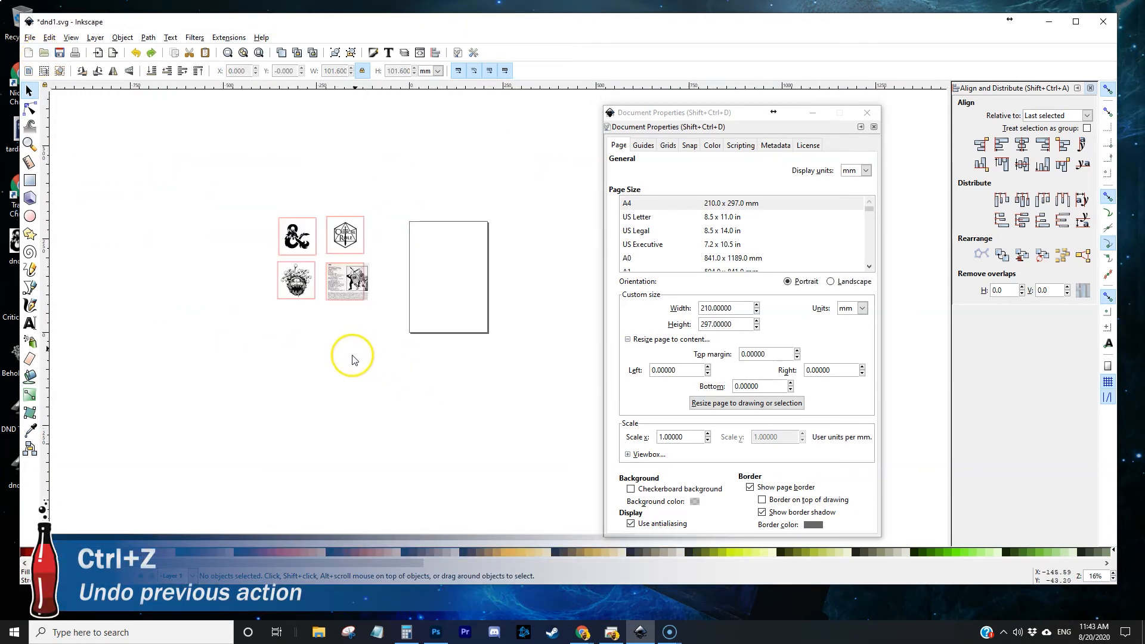
{"action": "left_click_drag", "start_coordinate": [239, 184], "coordinate": [326, 337]}
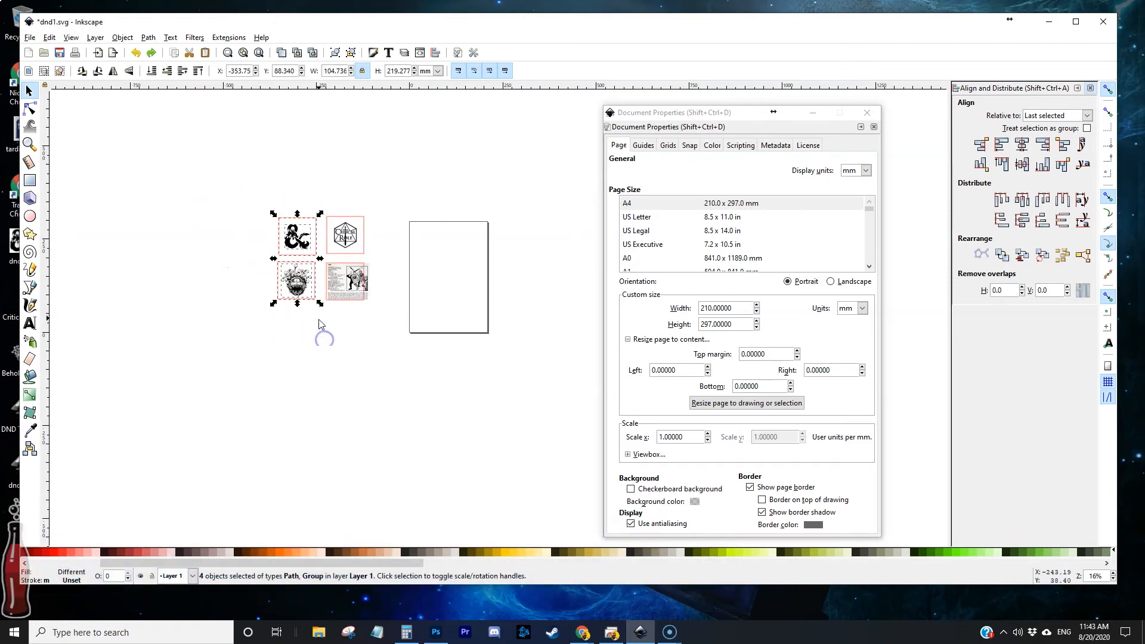
{"action": "key", "text": "Delete"}
{"action": "left_click_drag", "start_coordinate": [418, 276], "coordinate": [260, 324]}
{"action": "key", "text": "Delete"}
- Resize the page to the Critical Role tile with its frame and save the document to the Desktop as an Inkscape SVG named dnd2
{"action": "left_click_drag", "start_coordinate": [292, 181], "coordinate": [385, 266]}
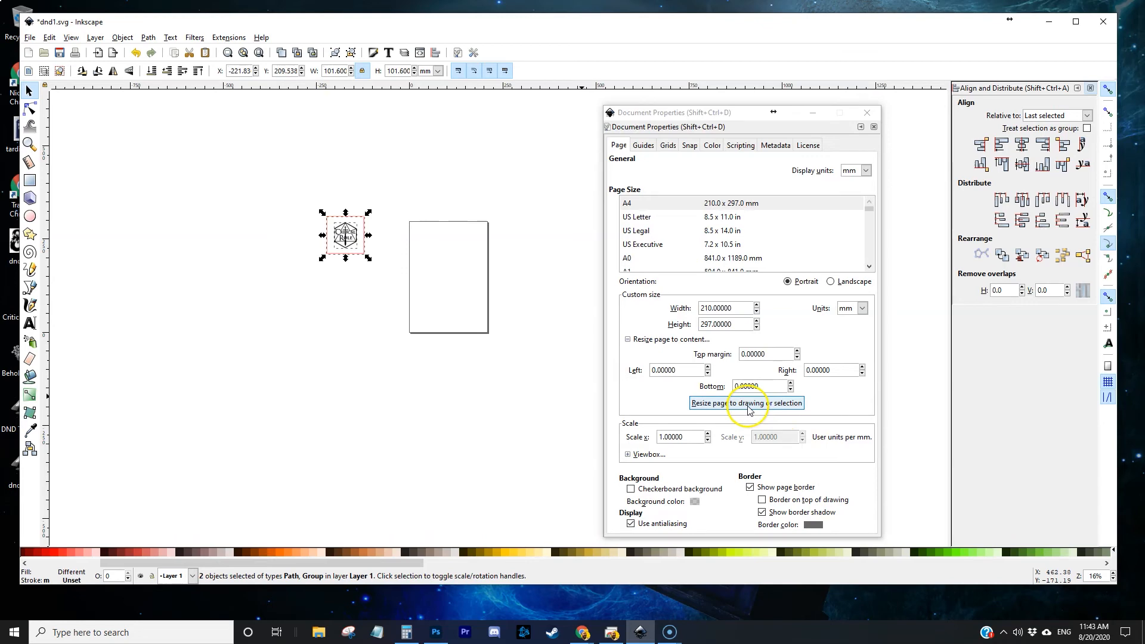
{"action": "left_click", "coordinate": [787, 403]}
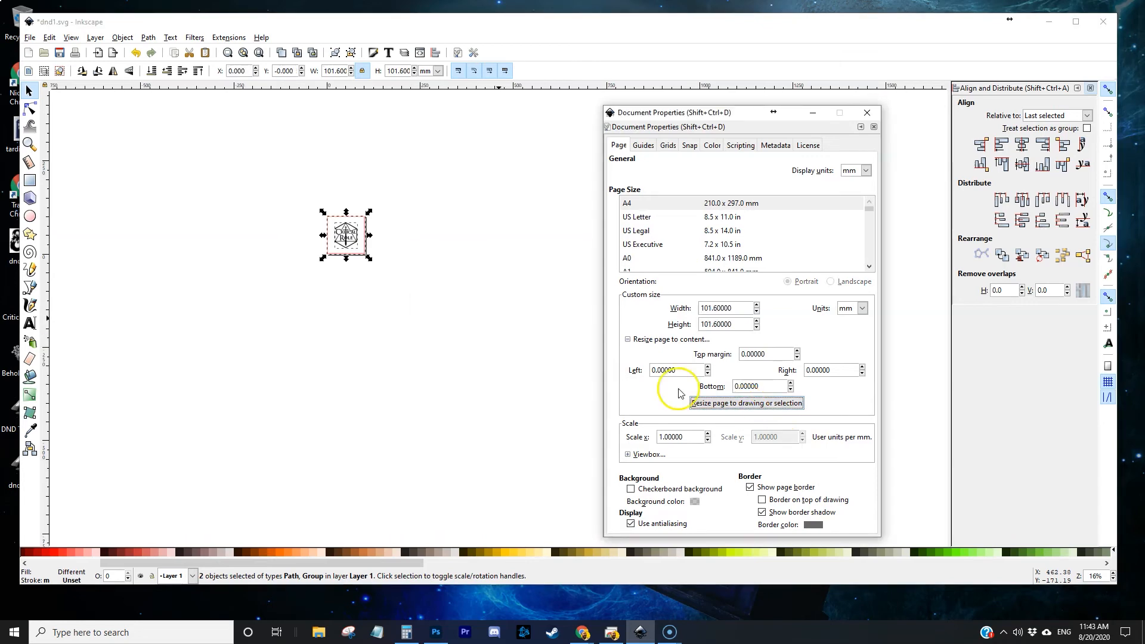
{"action": "left_click", "coordinate": [29, 37]}
{"action": "left_click", "coordinate": [57, 123]}
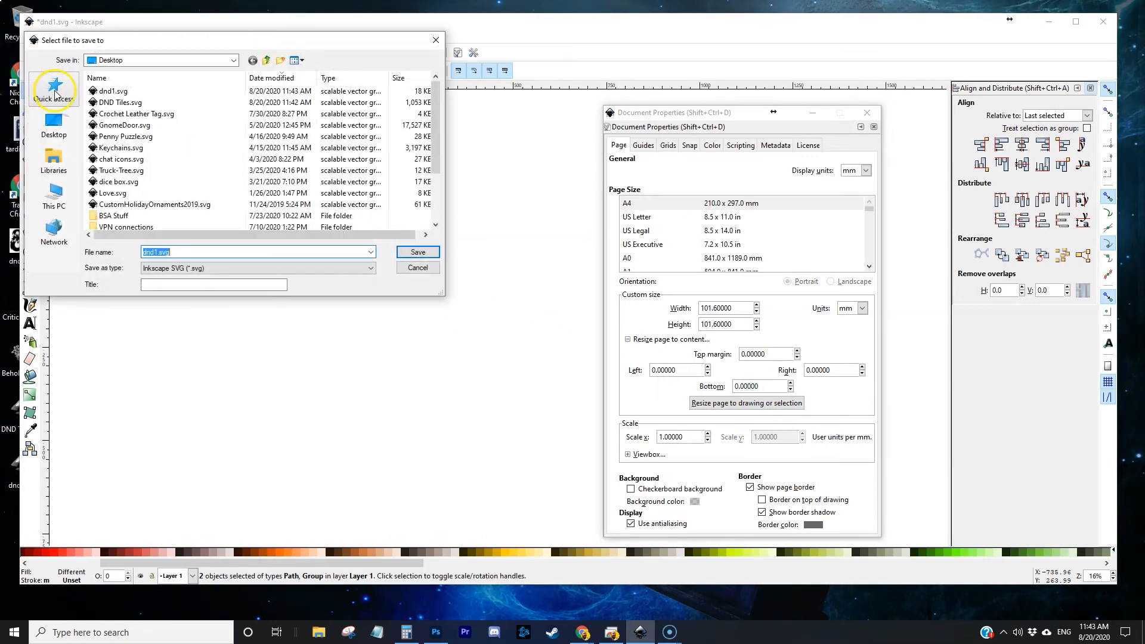
{"action": "type", "text": "dnd2"}
{"action": "key", "text": "Return"}
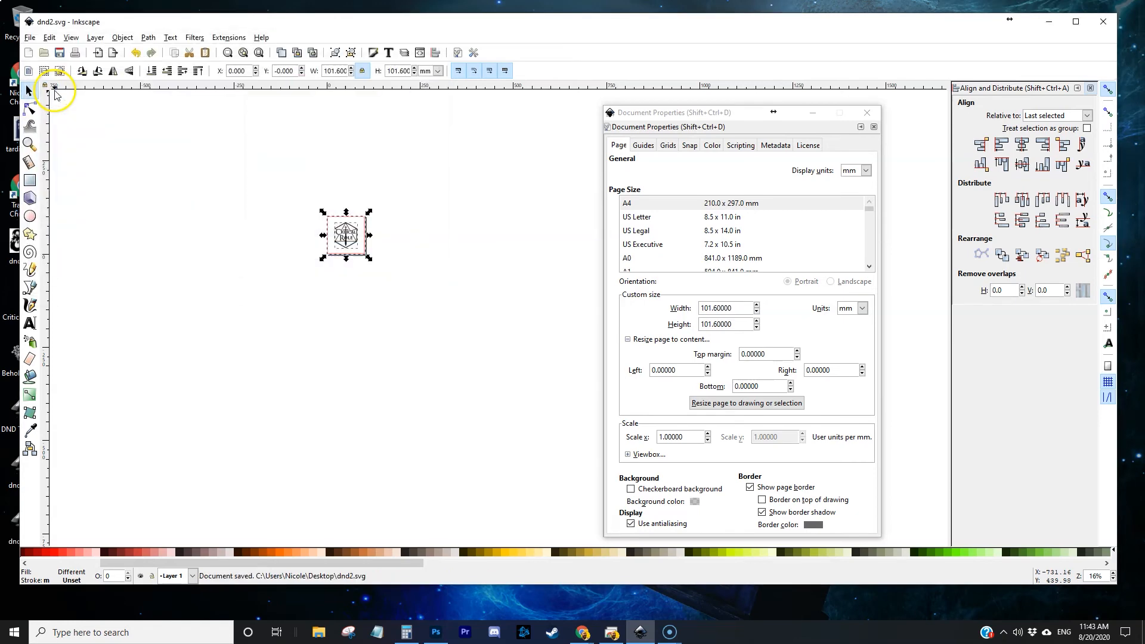
{"action": "left_click", "coordinate": [354, 185]}
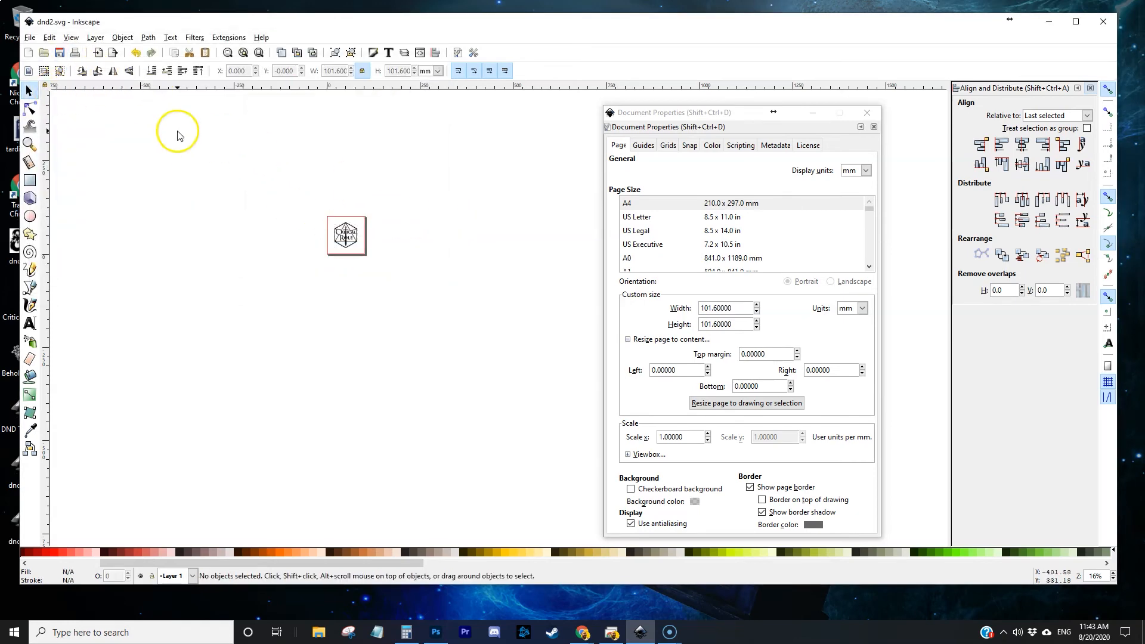
- Undo back to the full set of tiles and delete the dragon ampersand, Critical Role and orc tiles, keeping only the beholder
{"action": "key", "text": "ctrl+z"}
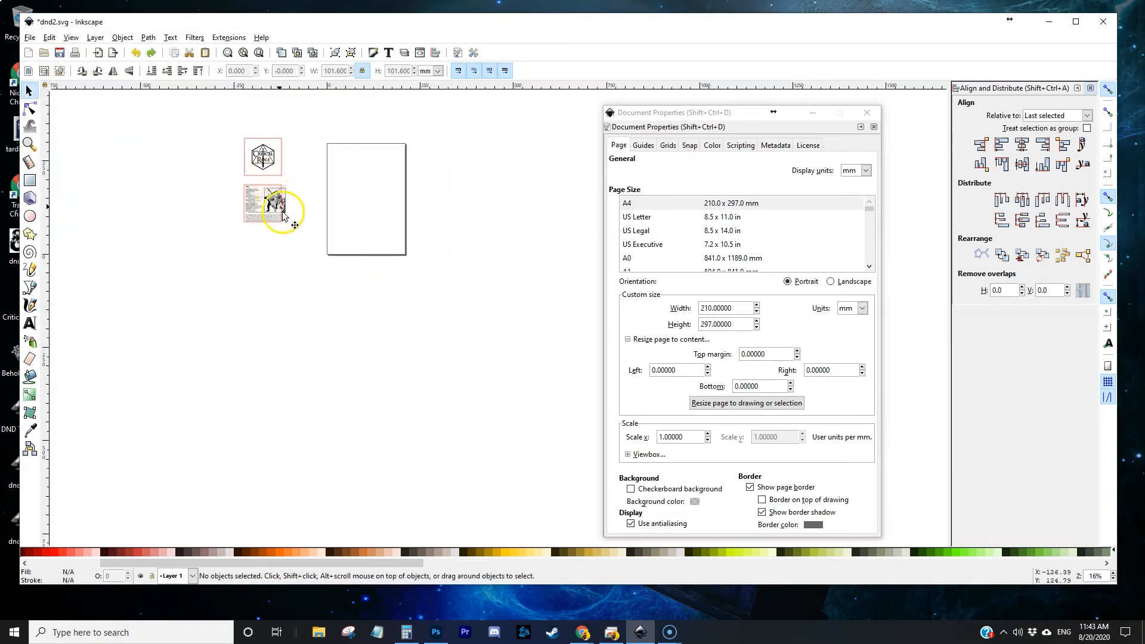
{"action": "left_click_drag", "start_coordinate": [170, 106], "coordinate": [317, 182]}
{"action": "key", "text": "Delete"}
{"action": "left_click_drag", "start_coordinate": [309, 136], "coordinate": [230, 256]}
{"action": "key", "text": "Delete"}
- Resize the page to the beholder tile with its frame and save the document to the Desktop as an Inkscape SVG named dnd3
{"action": "left_click_drag", "start_coordinate": [165, 156], "coordinate": [301, 280]}
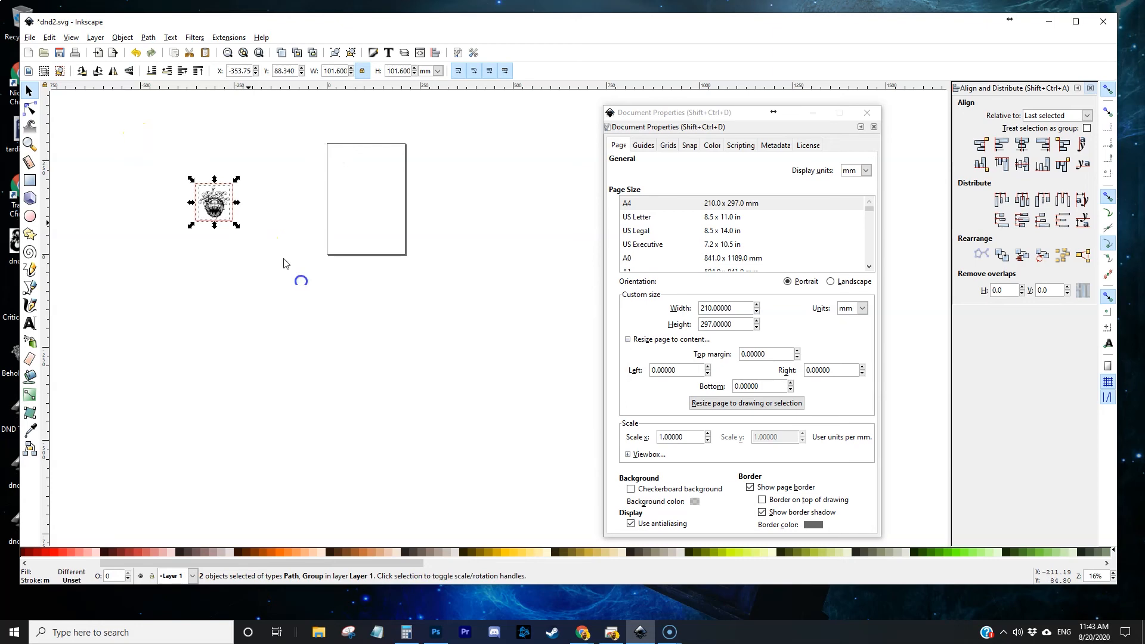
{"action": "left_click", "coordinate": [704, 403]}
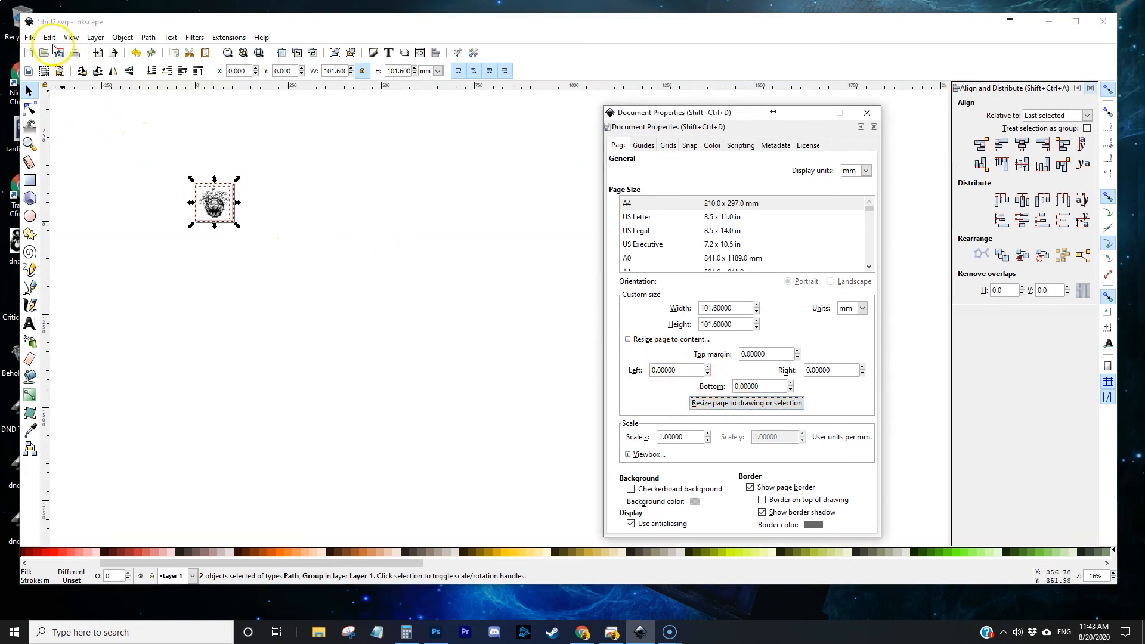
{"action": "left_click", "coordinate": [31, 38]}
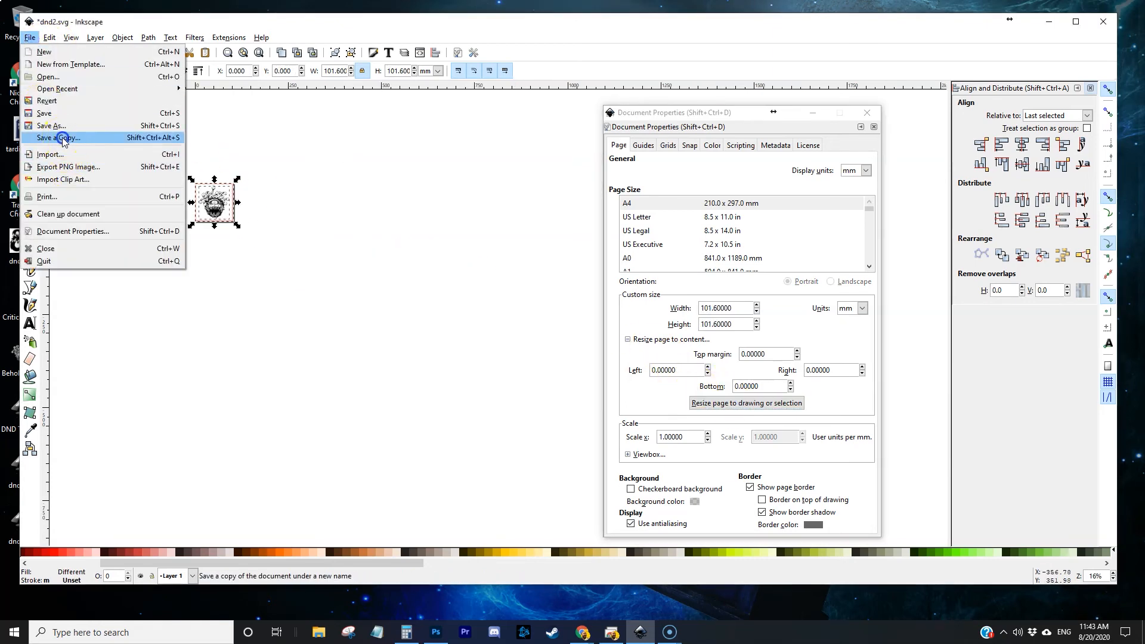
{"action": "left_click", "coordinate": [63, 128]}
{"action": "type", "text": "dnd3"}
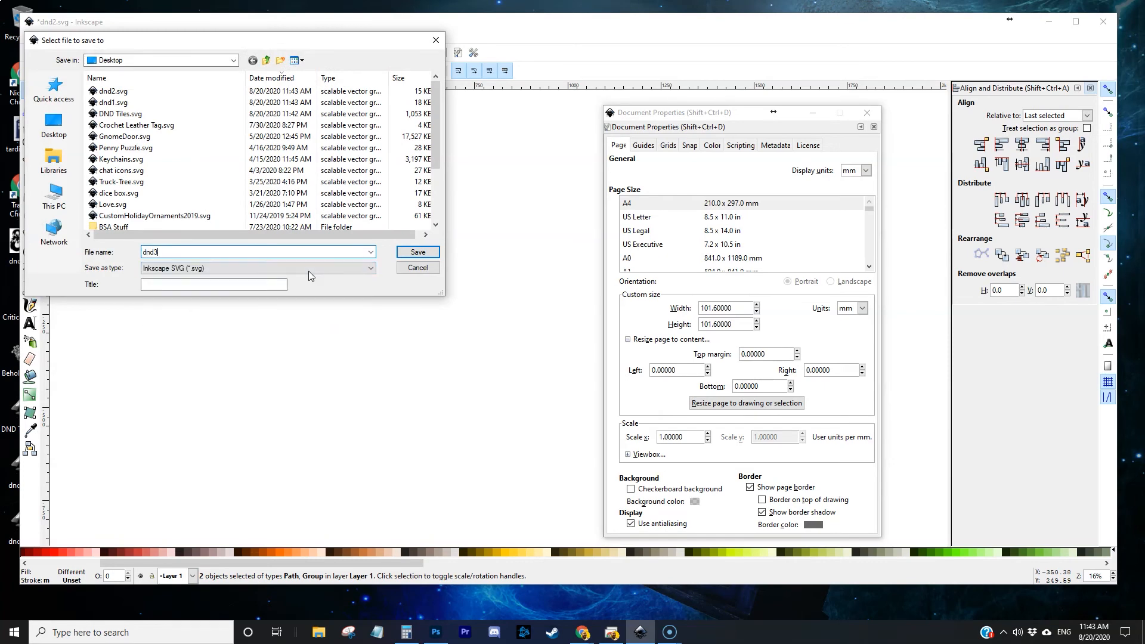
{"action": "key", "text": "Return"}
{"action": "left_click", "coordinate": [134, 137]}
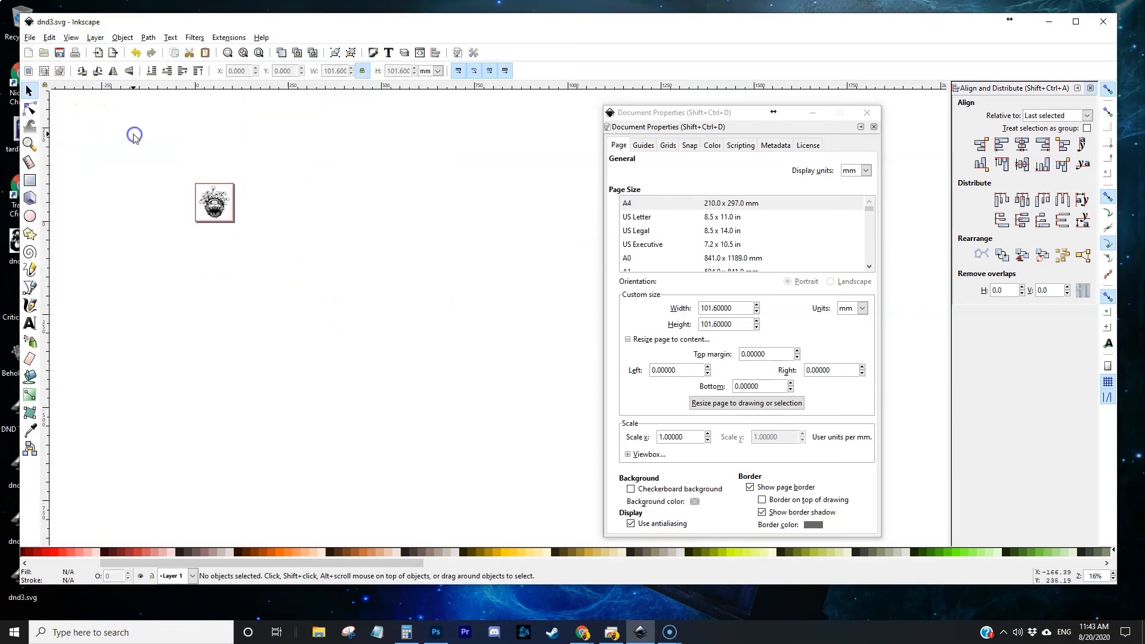
- Undo the page resize and deletions to restore the tiles, and delete every tile except the orc tile with its frame
{"action": "key", "text": "ctrl+z"}
{"action": "key", "text": "ctrl+z"}
{"action": "key", "text": "ctrl+z"}
{"action": "key", "text": "ctrl+z"}
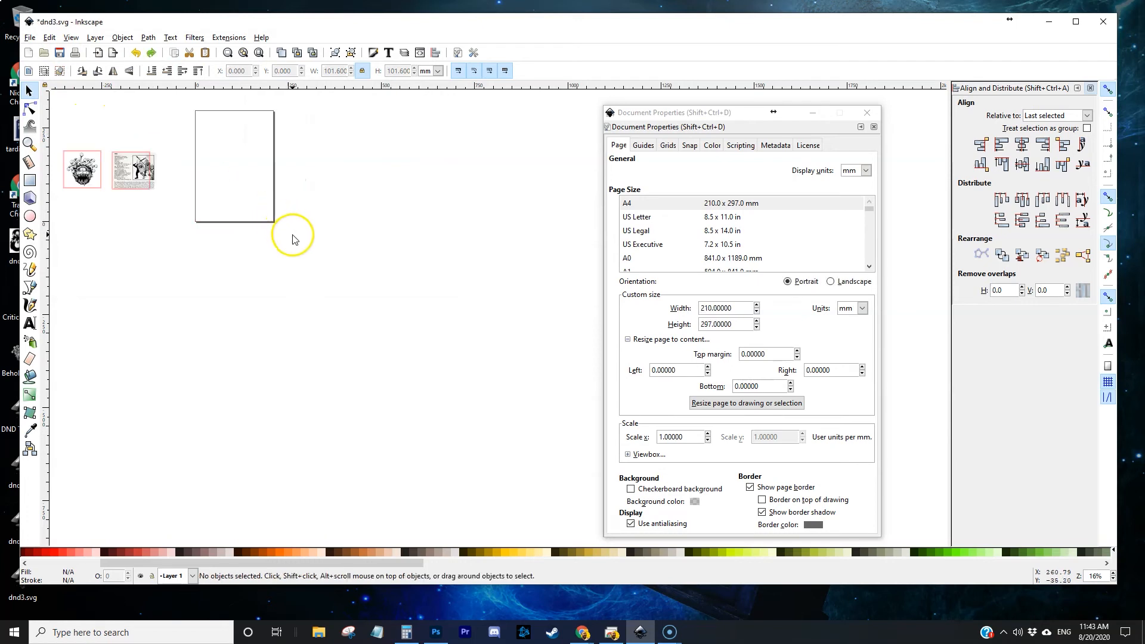
{"action": "scroll", "coordinate": [237, 302], "scroll_direction": "up", "scroll_amount": 5}
{"action": "scroll", "coordinate": [237, 302], "scroll_direction": "left", "scroll_amount": 8}
{"action": "left_click_drag", "start_coordinate": [306, 222], "coordinate": [396, 378]}
{"action": "key", "text": "Delete"}
{"action": "left_click_drag", "start_coordinate": [471, 235], "coordinate": [474, 382]}
{"action": "key", "text": "Delete"}
- Resize the document page to the remaining orc image and its frame with zero margins
{"action": "left_click", "coordinate": [796, 413]}
{"action": "left_click", "coordinate": [334, 268]}
{"action": "left_click", "coordinate": [492, 320]}
{"action": "scroll", "coordinate": [455, 327], "scroll_direction": "up", "scroll_amount": 4}
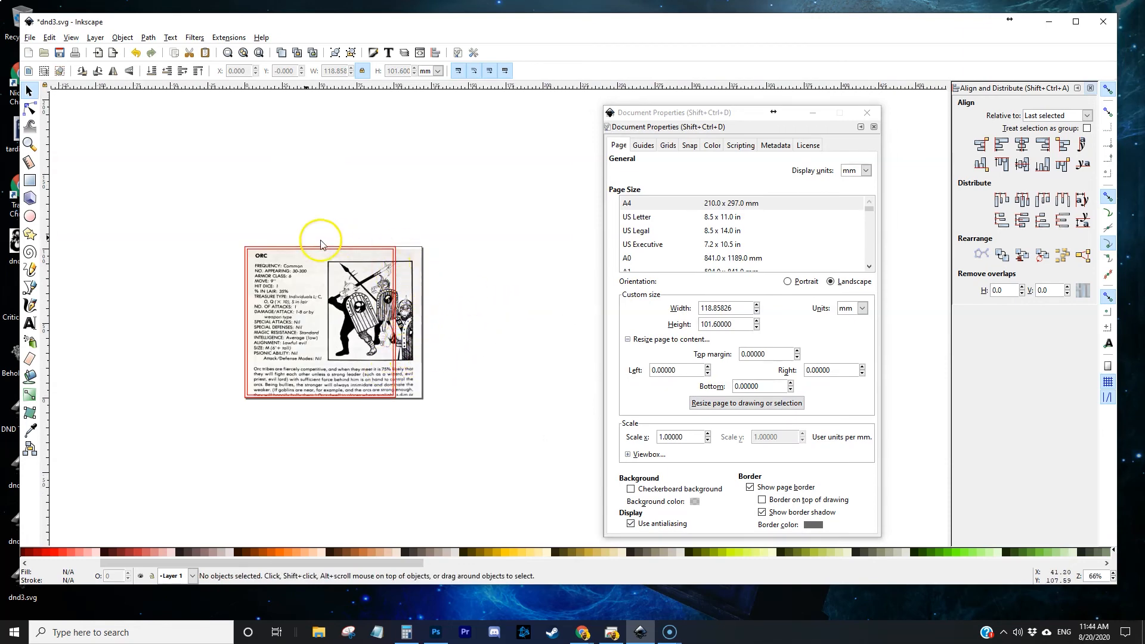
{"action": "scroll", "coordinate": [511, 396], "scroll_direction": "down", "scroll_amount": 1}
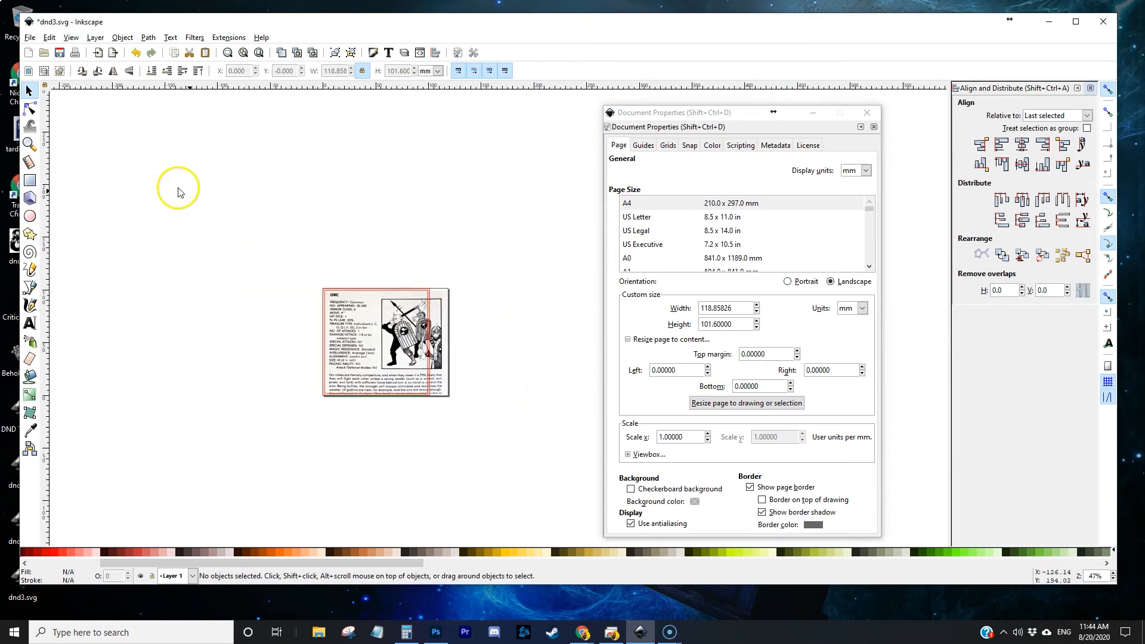
- Save the fitted orc tile to the Desktop as an Inkscape SVG named dnd4
{"action": "left_click", "coordinate": [30, 37]}
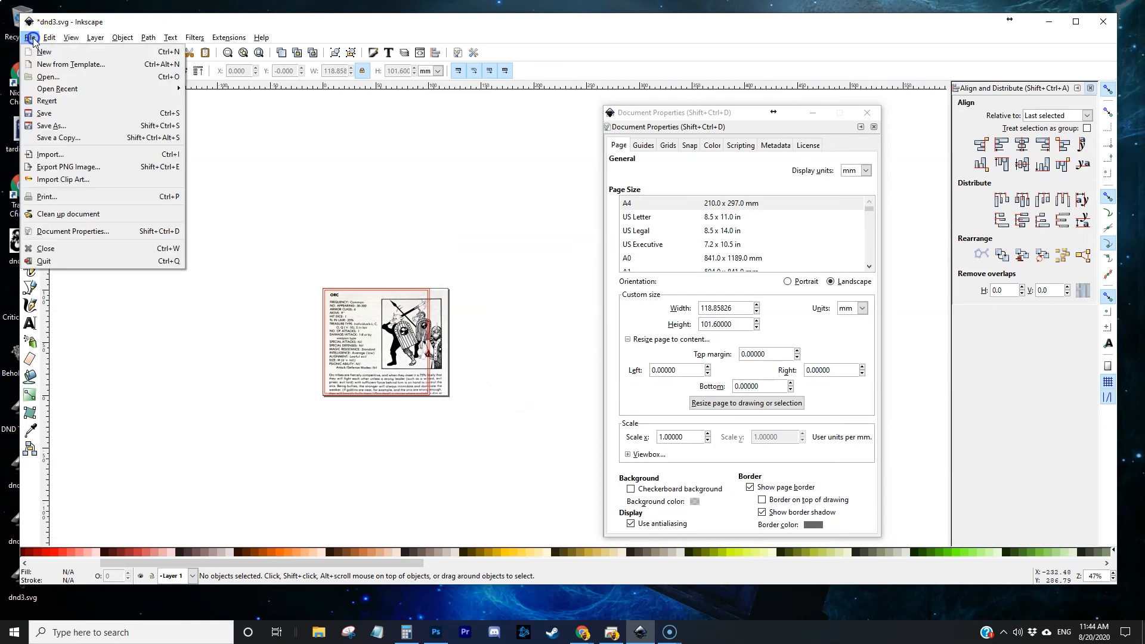
{"action": "left_click", "coordinate": [56, 139]}
{"action": "type", "text": "d"}
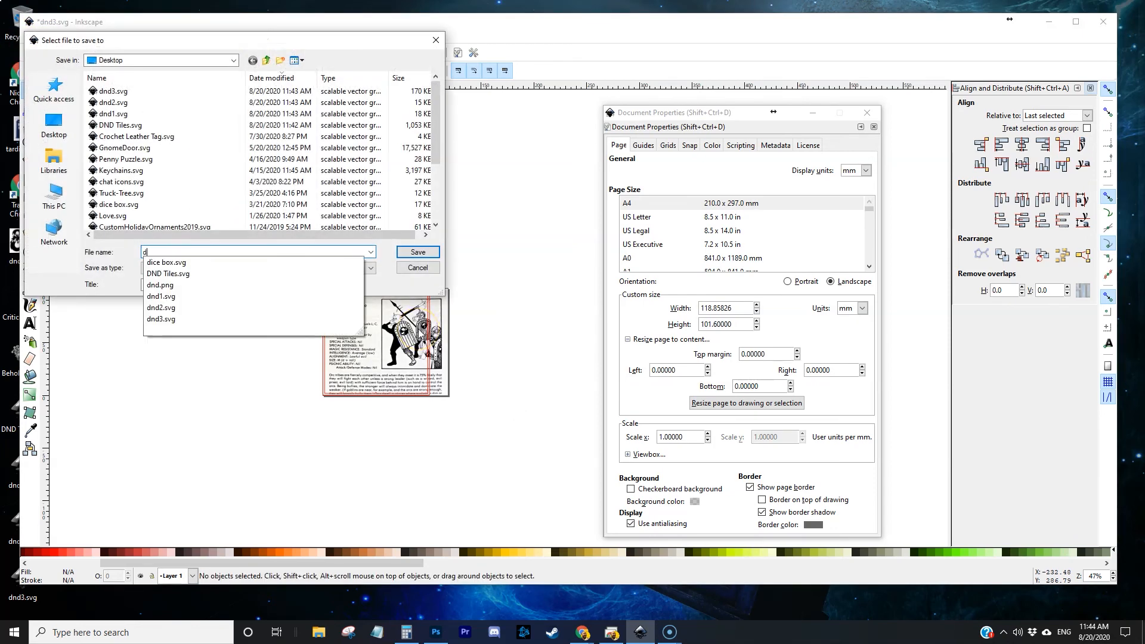
{"action": "type", "text": "nd4"}
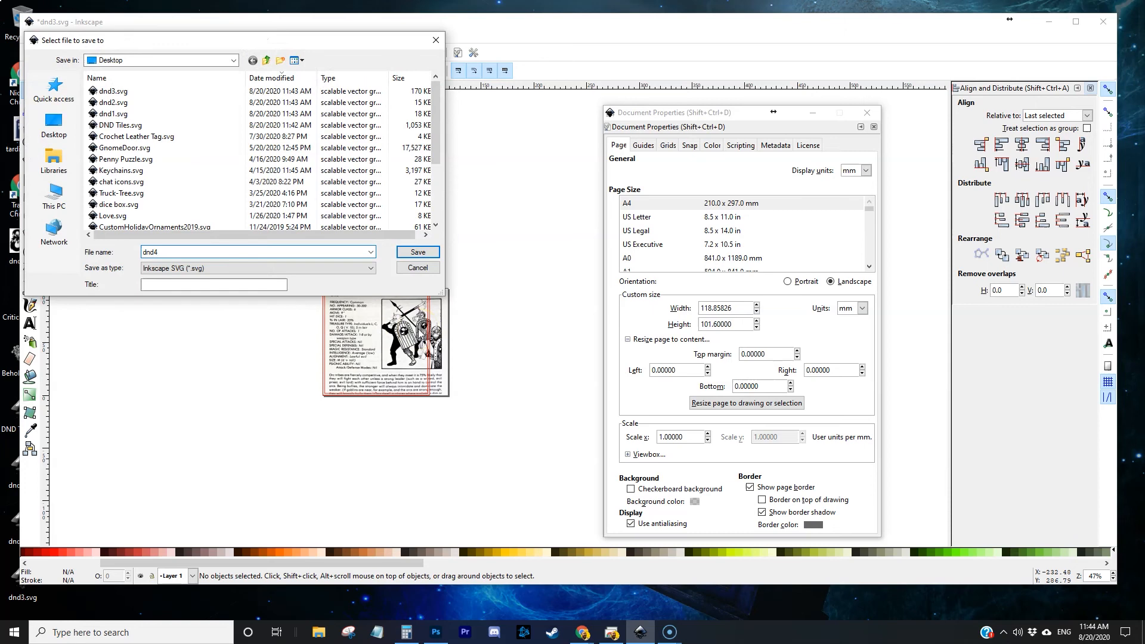
{"action": "key", "text": "Return"}
{"action": "left_click", "coordinate": [499, 341]}
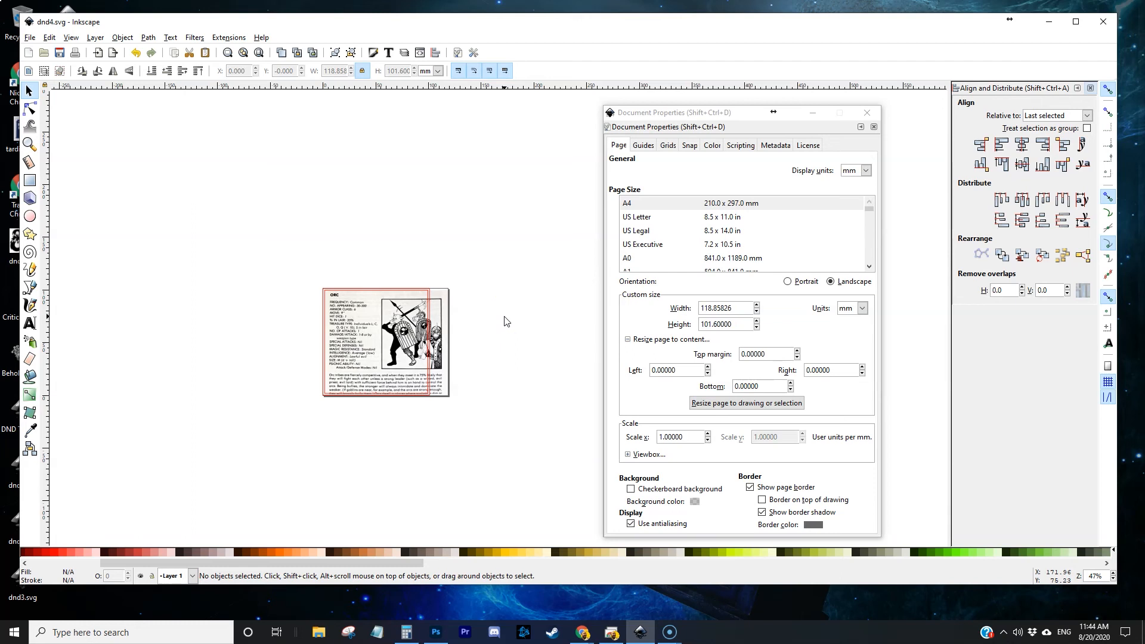
{"action": "left_click", "coordinate": [511, 393]}
{"action": "scroll", "coordinate": [511, 396], "scroll_direction": "down", "scroll_amount": 1}
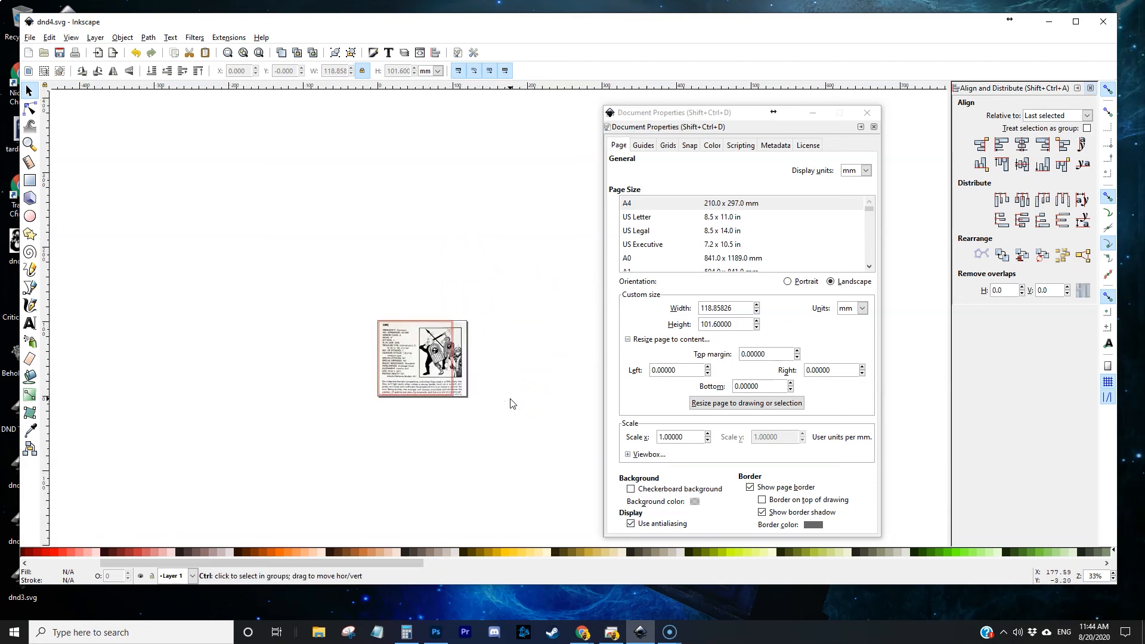
{"action": "left_click_drag", "start_coordinate": [519, 419], "coordinate": [507, 359]}
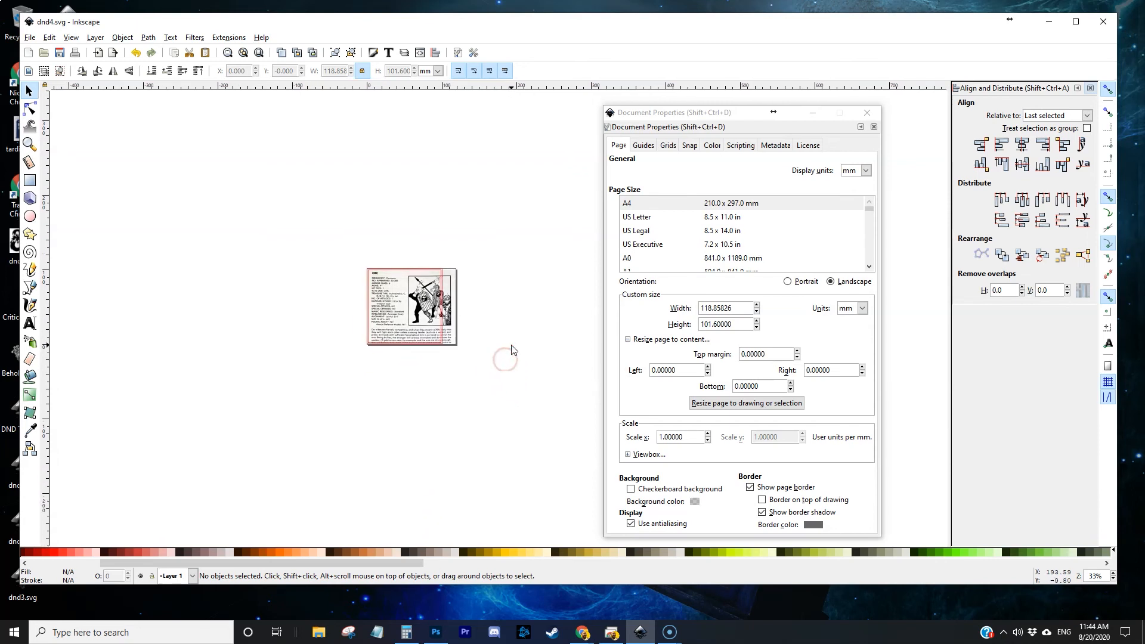